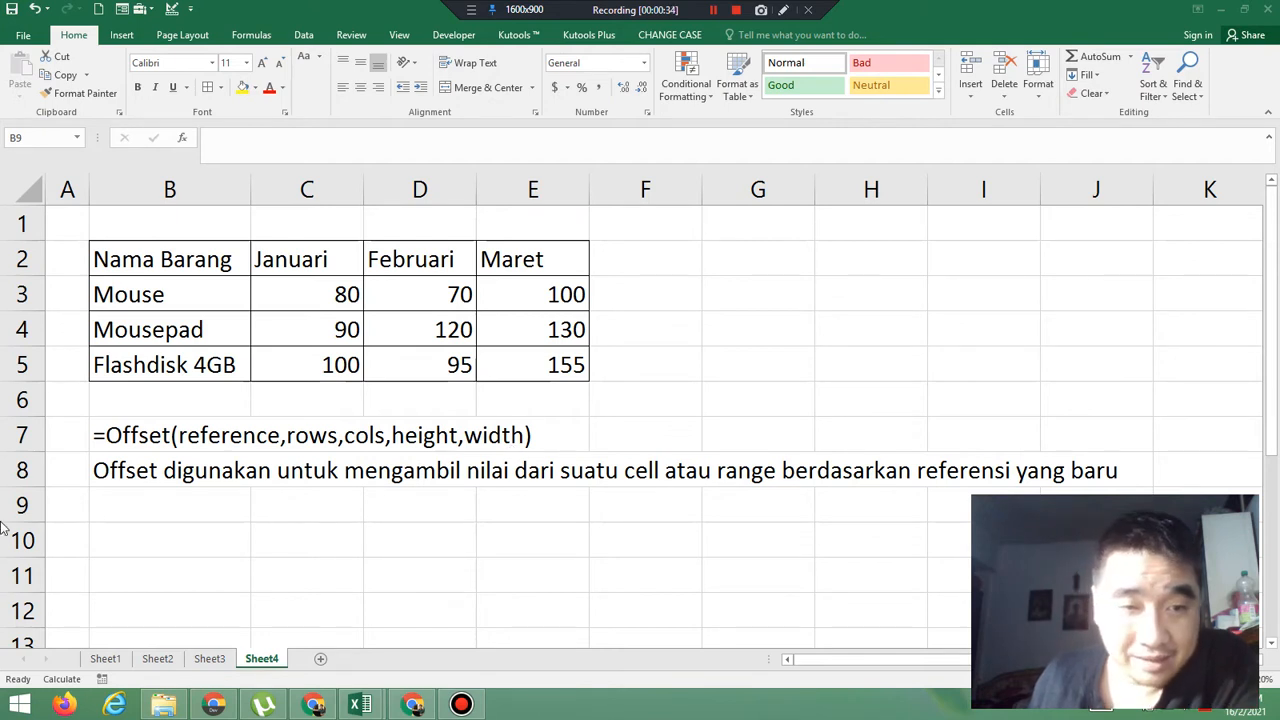
Enter the formula =OFFSET(B2,1,1) in cell B10, using the Nama Barang header as the reference
{"action": "left_click", "coordinate": [157, 512]}
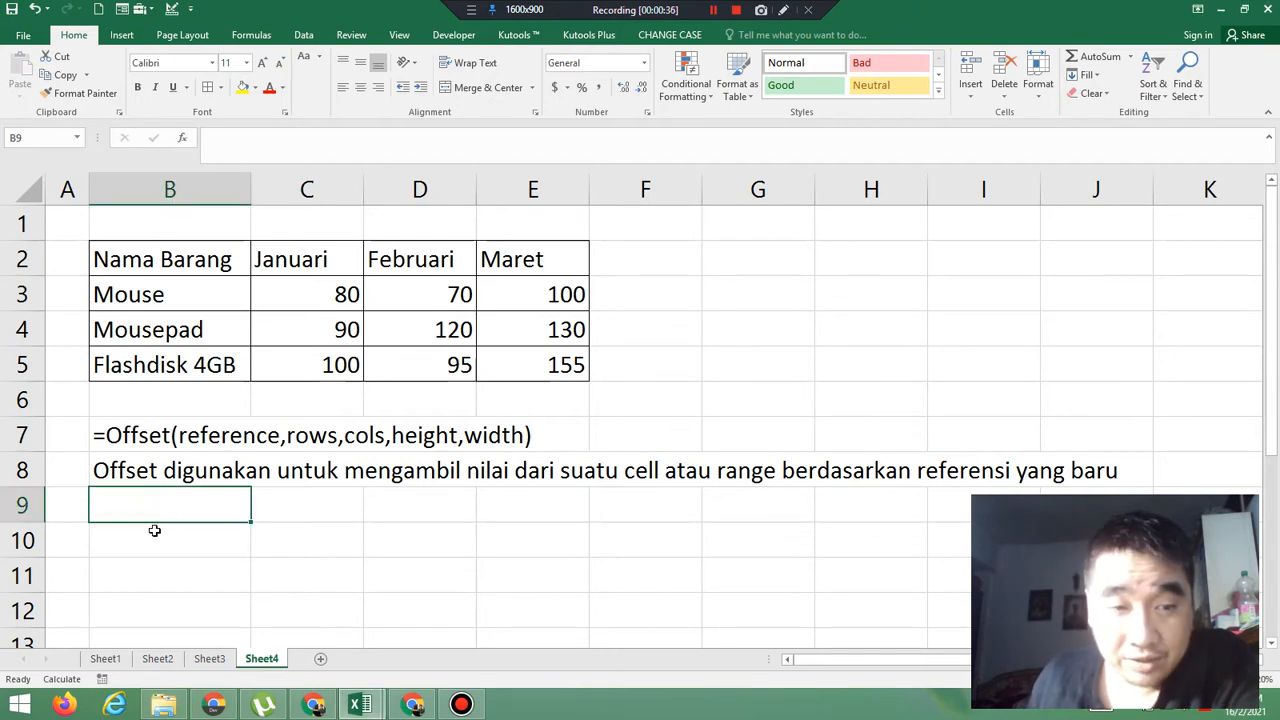
{"action": "left_click", "coordinate": [154, 530]}
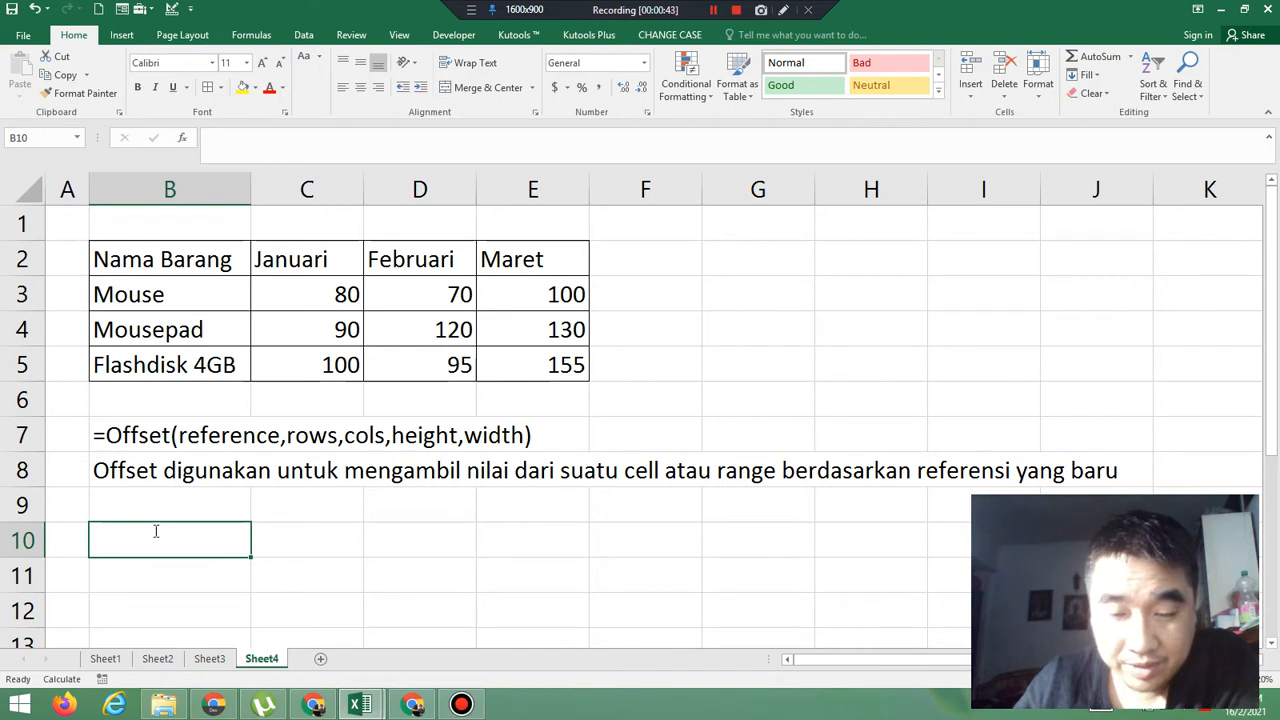
{"action": "type", "text": "=Offs"}
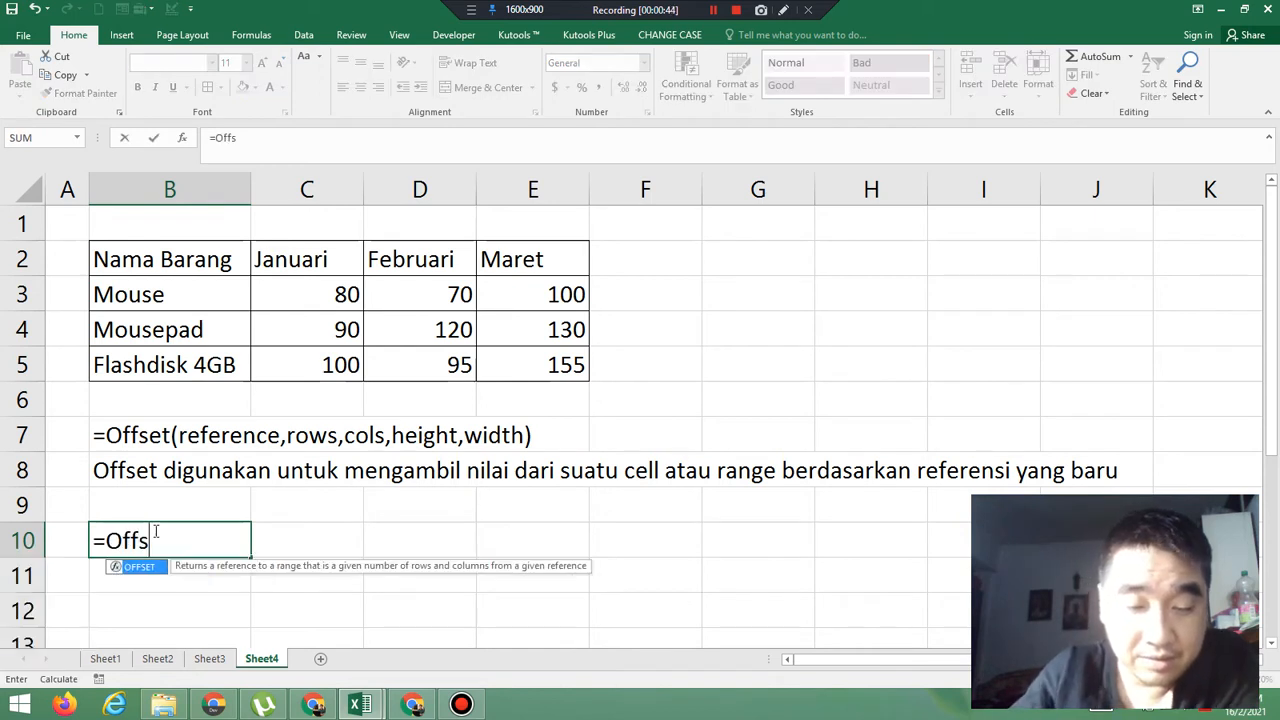
{"action": "type", "text": "et("}
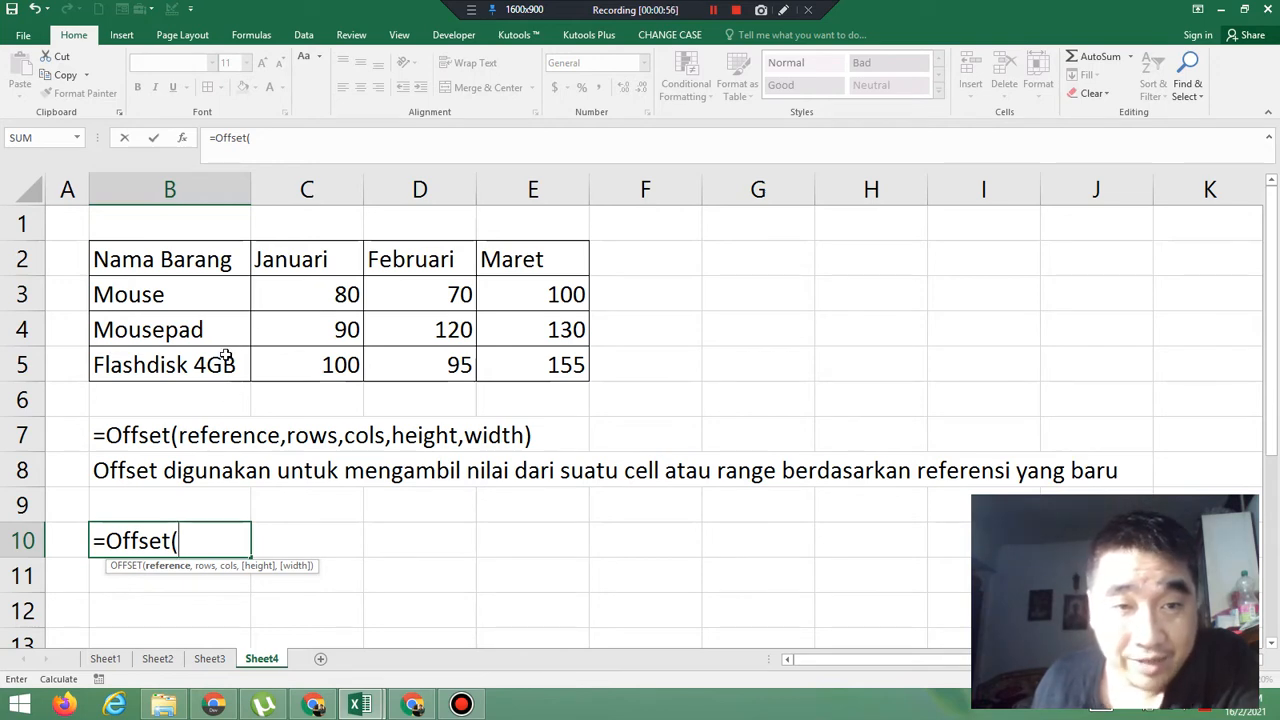
{"action": "left_click", "coordinate": [183, 268]}
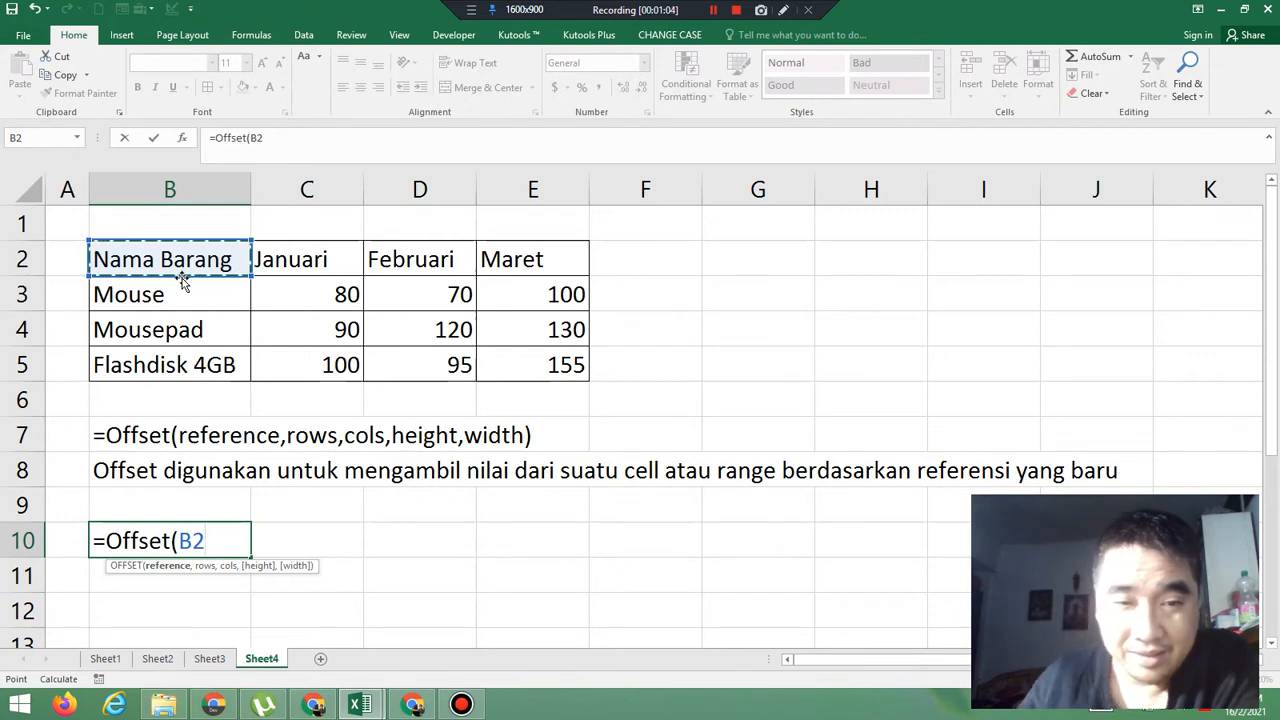
{"action": "type", "text": ","}
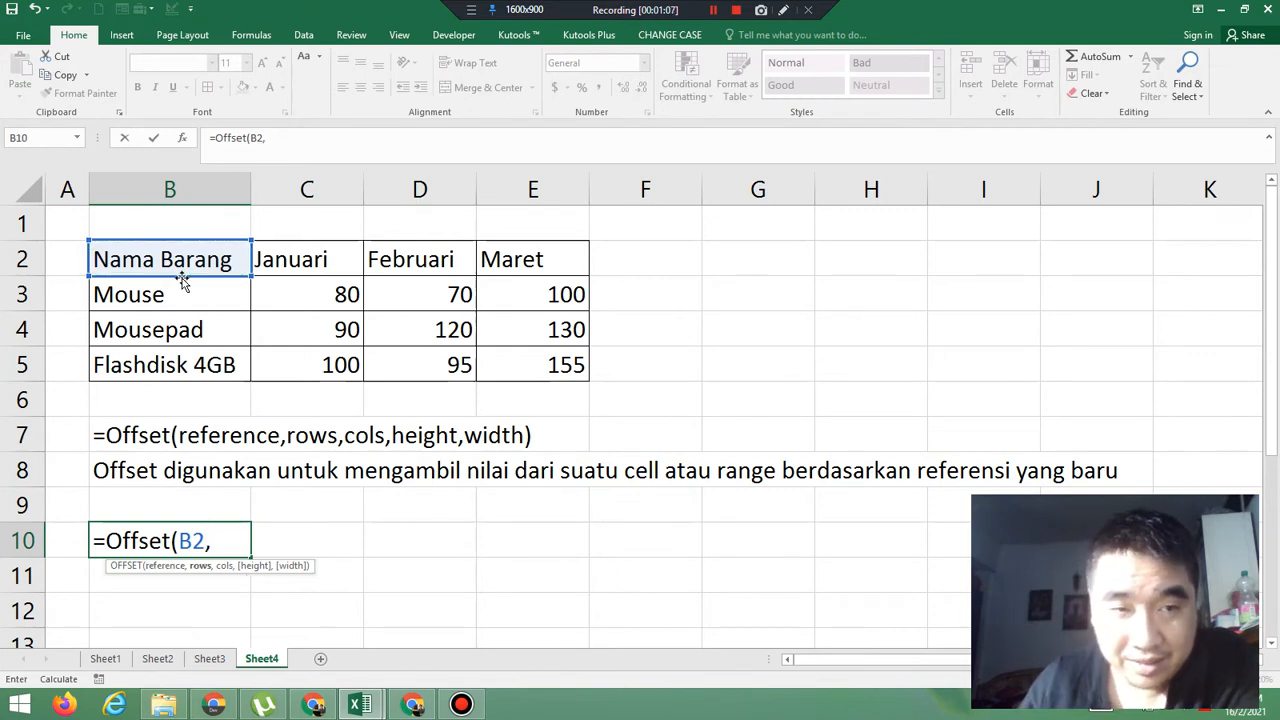
{"action": "type", "text": "1"}
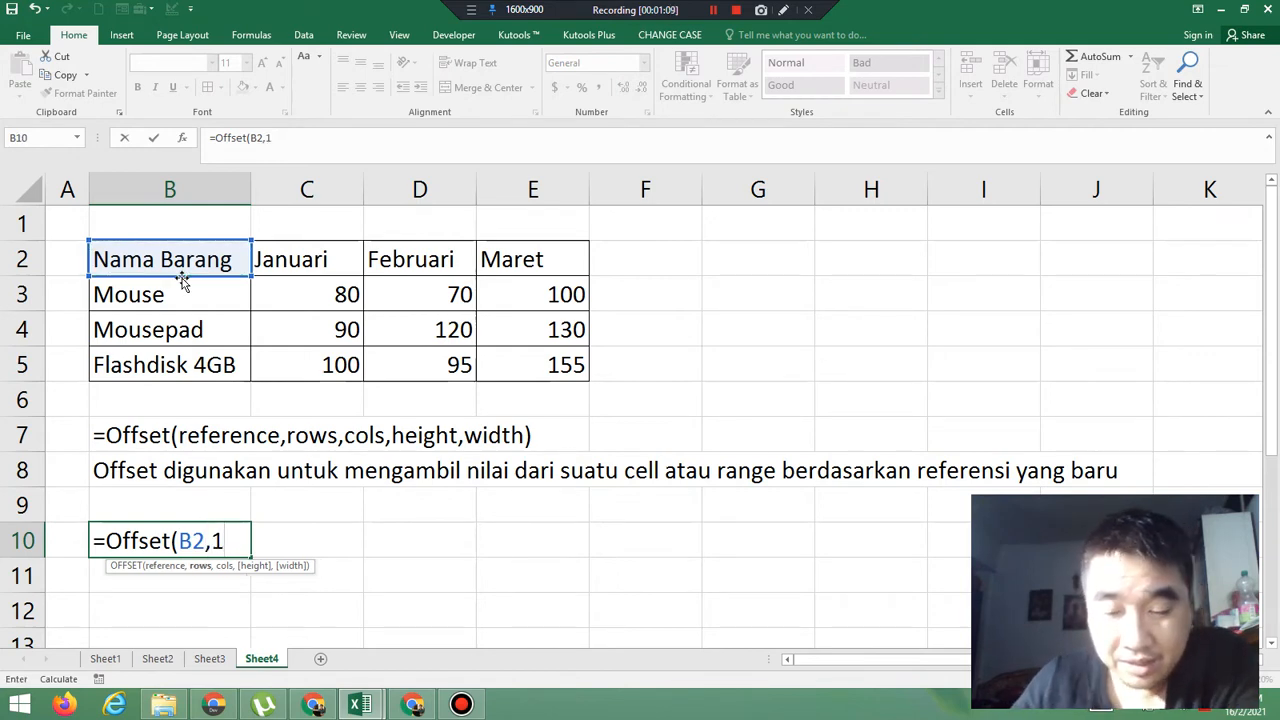
{"action": "type", "text": ",1"}
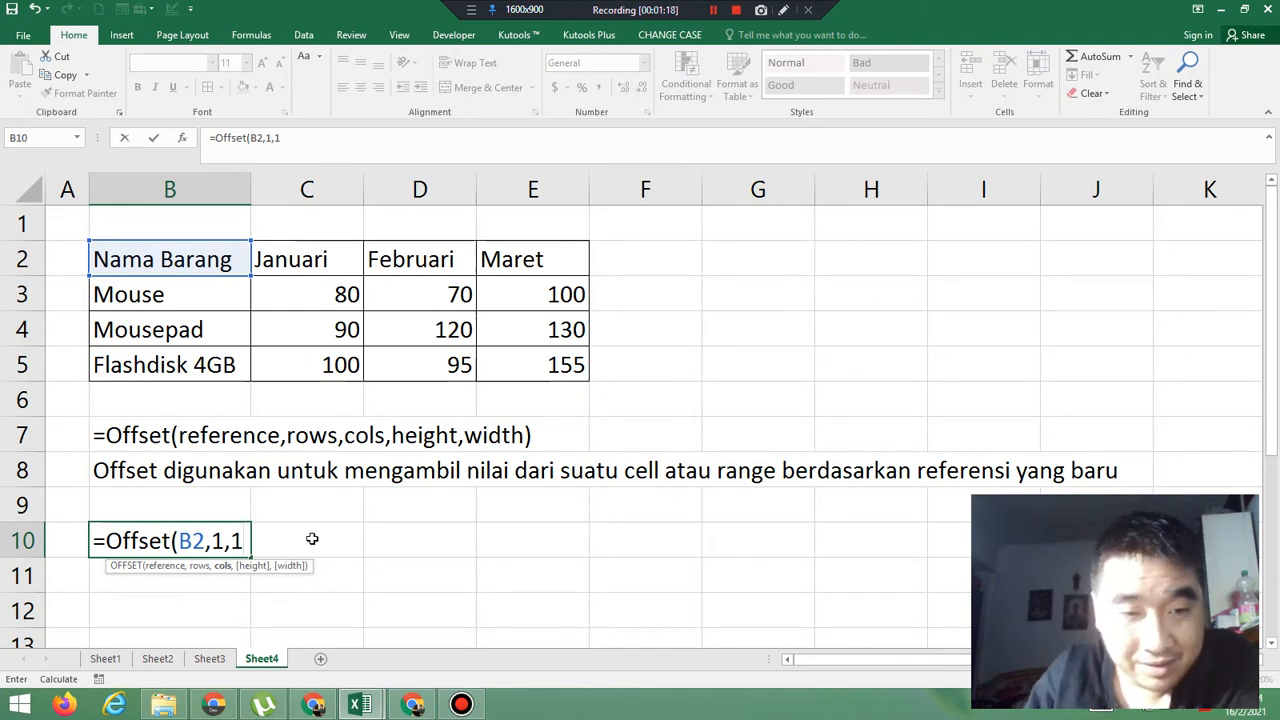
{"action": "type", "text": ")"}
{"action": "key", "text": "Return"}
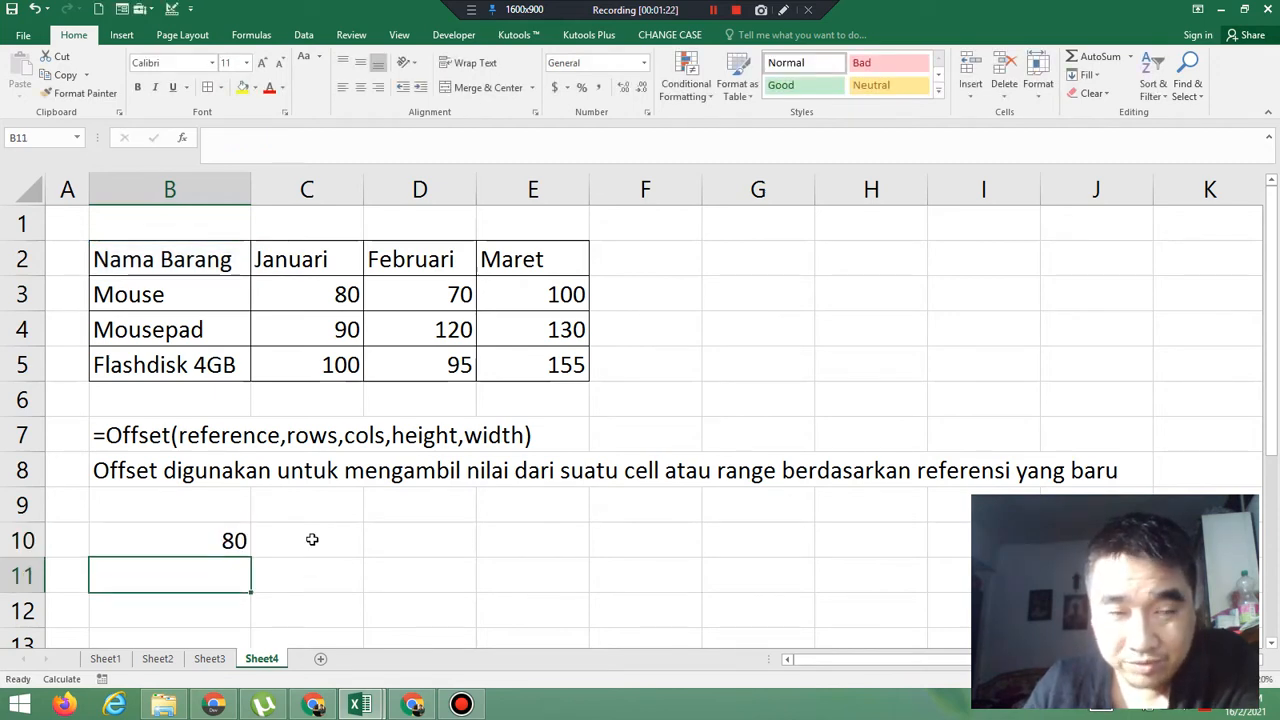
Reopen the OFFSET formula in cell B10 to examine its arguments, leaving it as it is
{"action": "left_click", "coordinate": [228, 540]}
{"action": "double_click", "coordinate": [228, 540]}
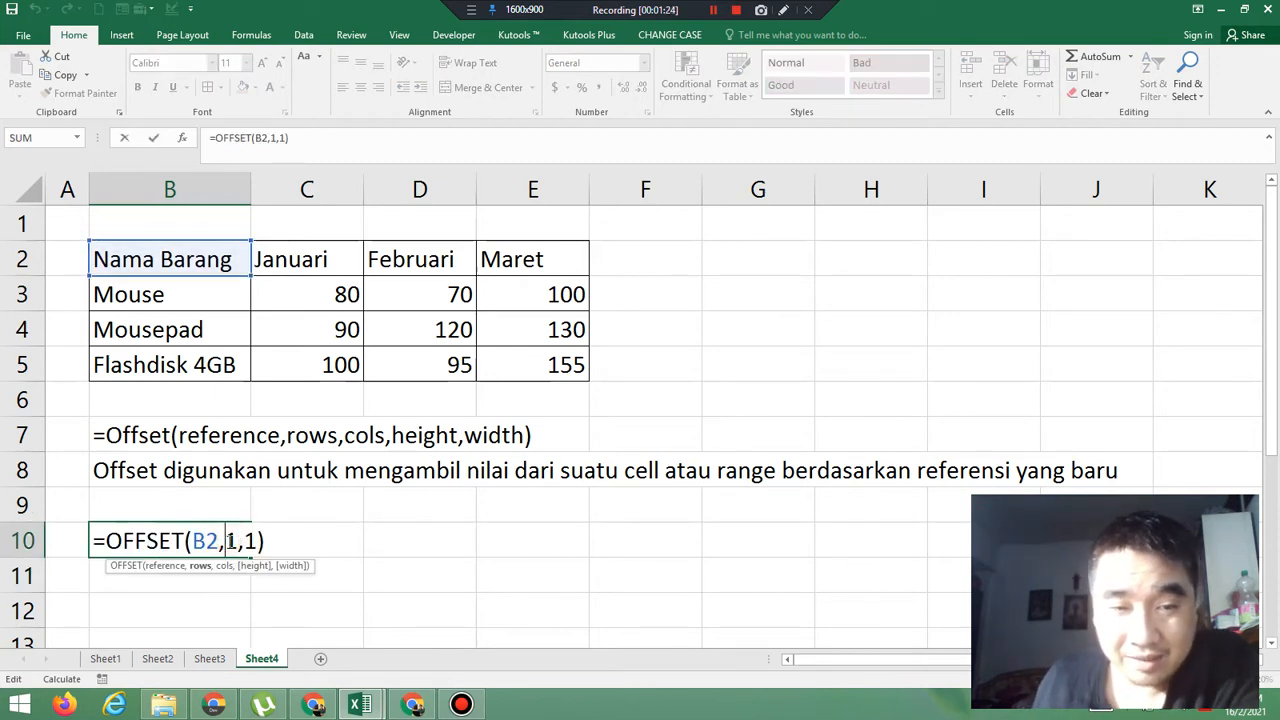
{"action": "left_click", "coordinate": [268, 540]}
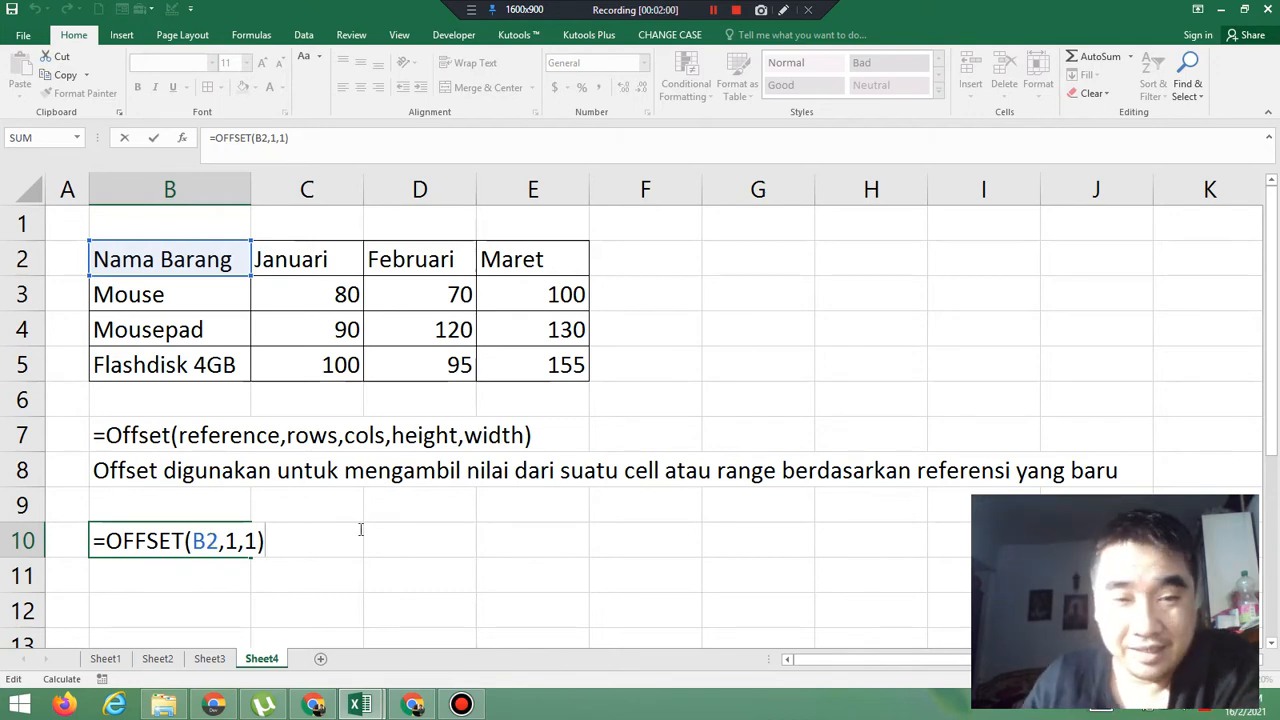
{"action": "key", "text": "Return"}
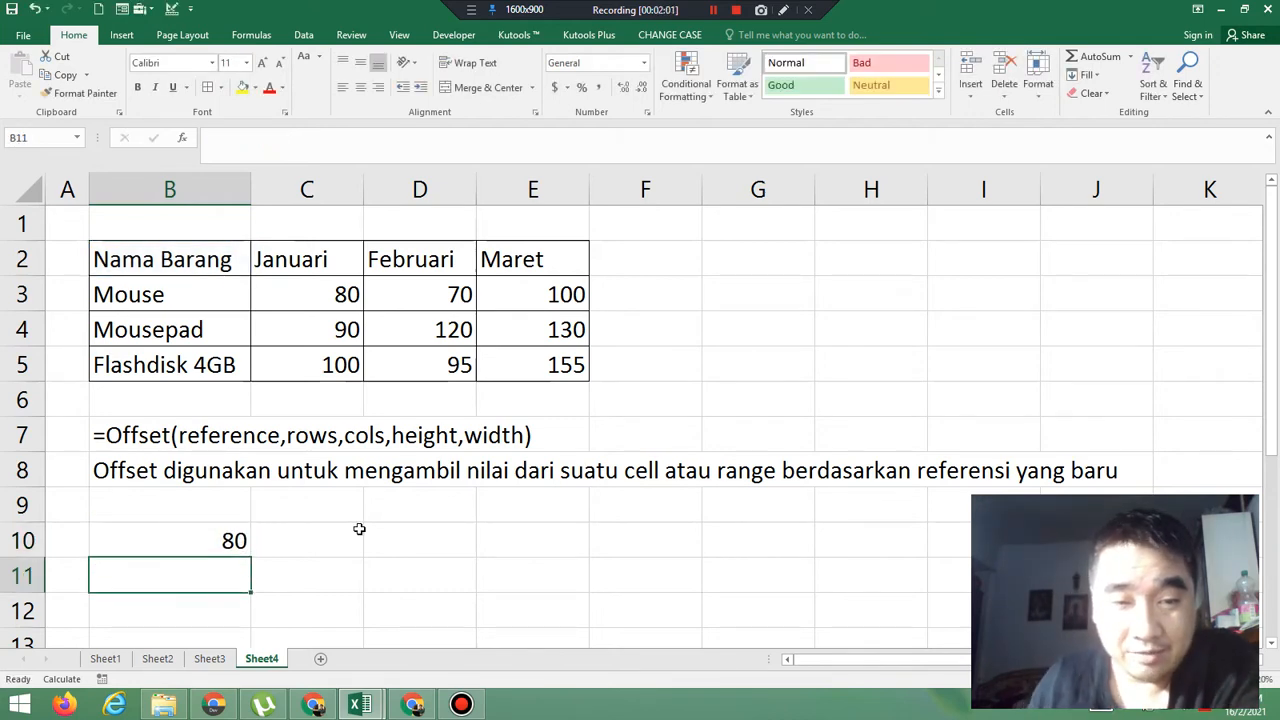
Enter the formula =OFFSET(C2,1,1) in cell B11, using the Januari header as the reference
{"action": "left_click", "coordinate": [297, 262]}
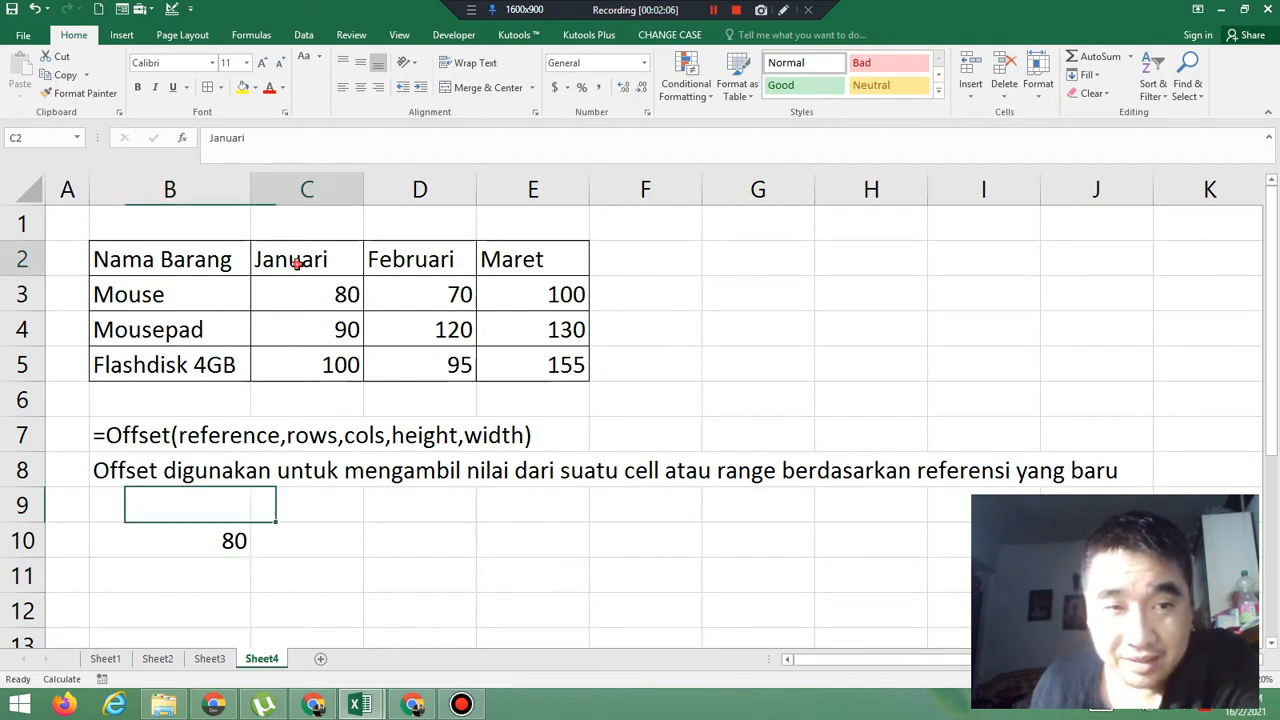
{"action": "left_click", "coordinate": [214, 576]}
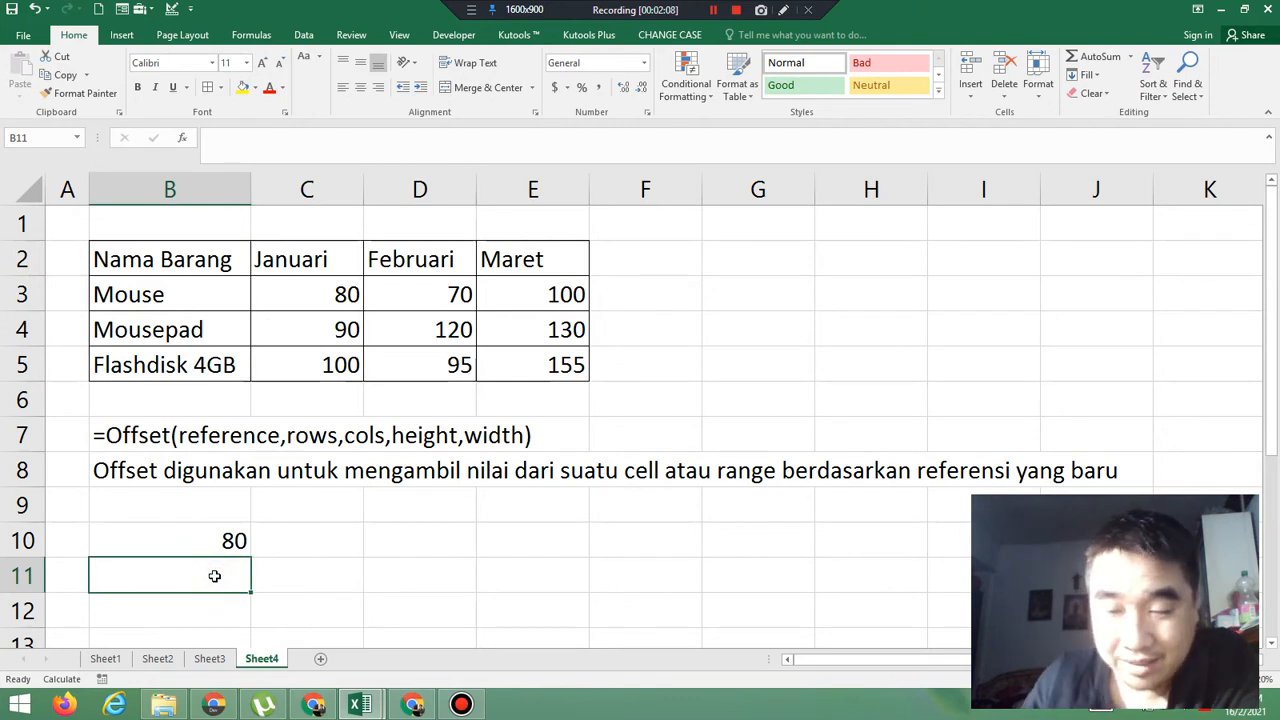
{"action": "type", "text": "=offse"}
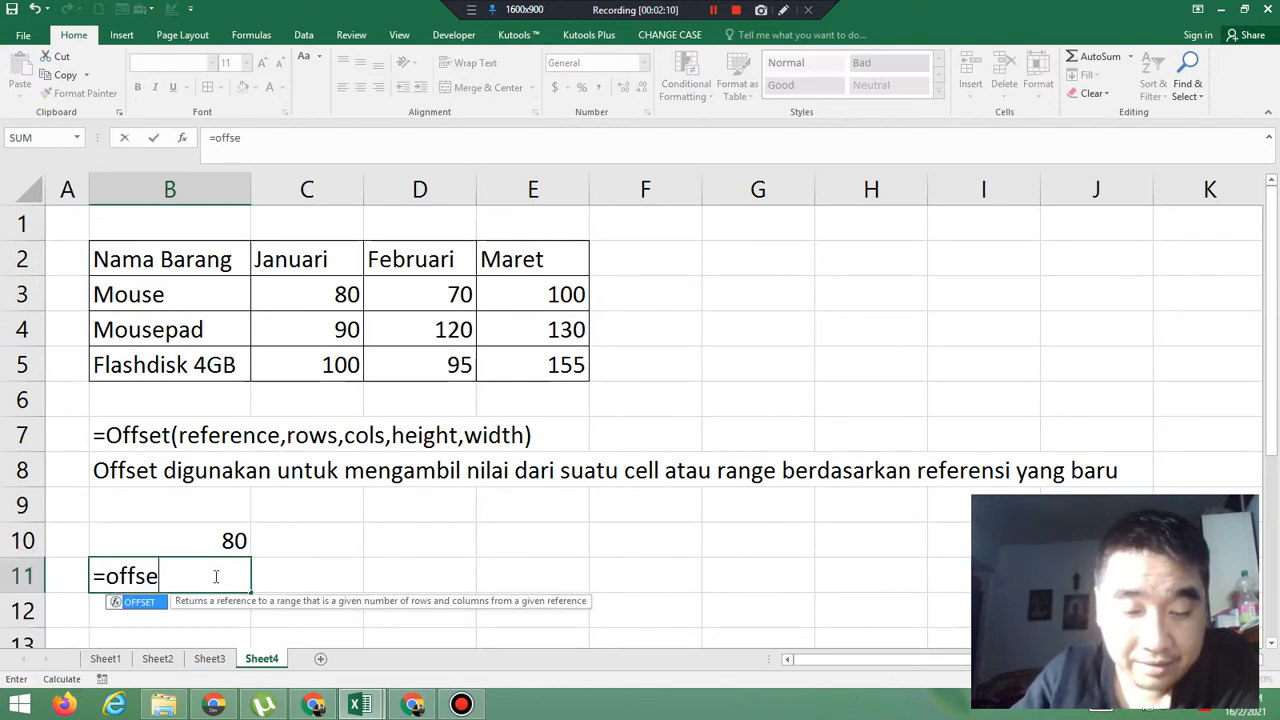
{"action": "type", "text": "t("}
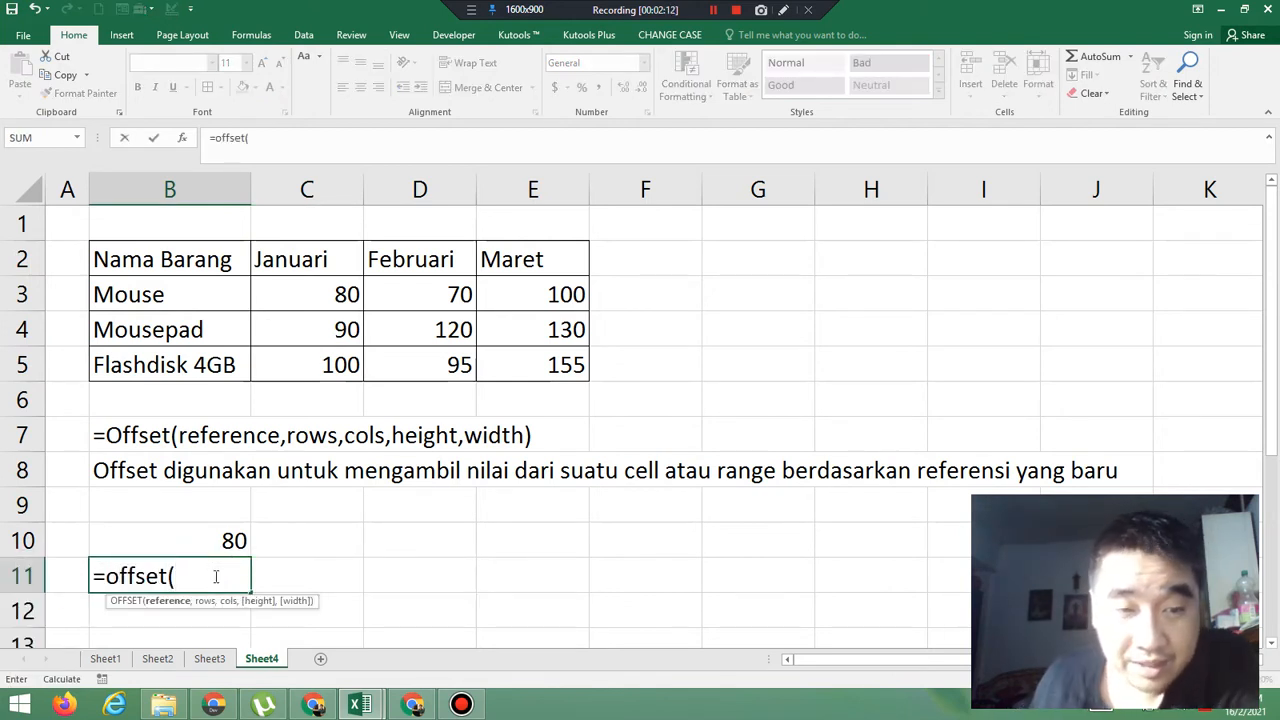
{"action": "left_click", "coordinate": [306, 262]}
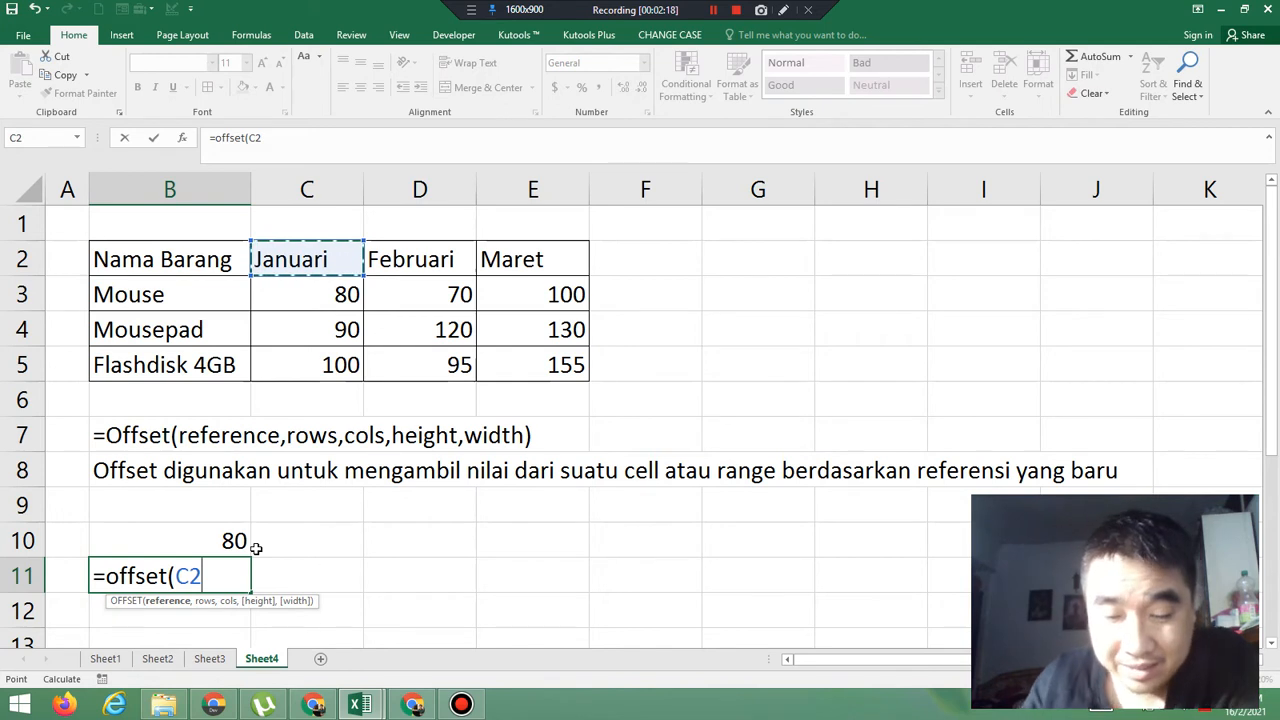
{"action": "type", "text": ",1"}
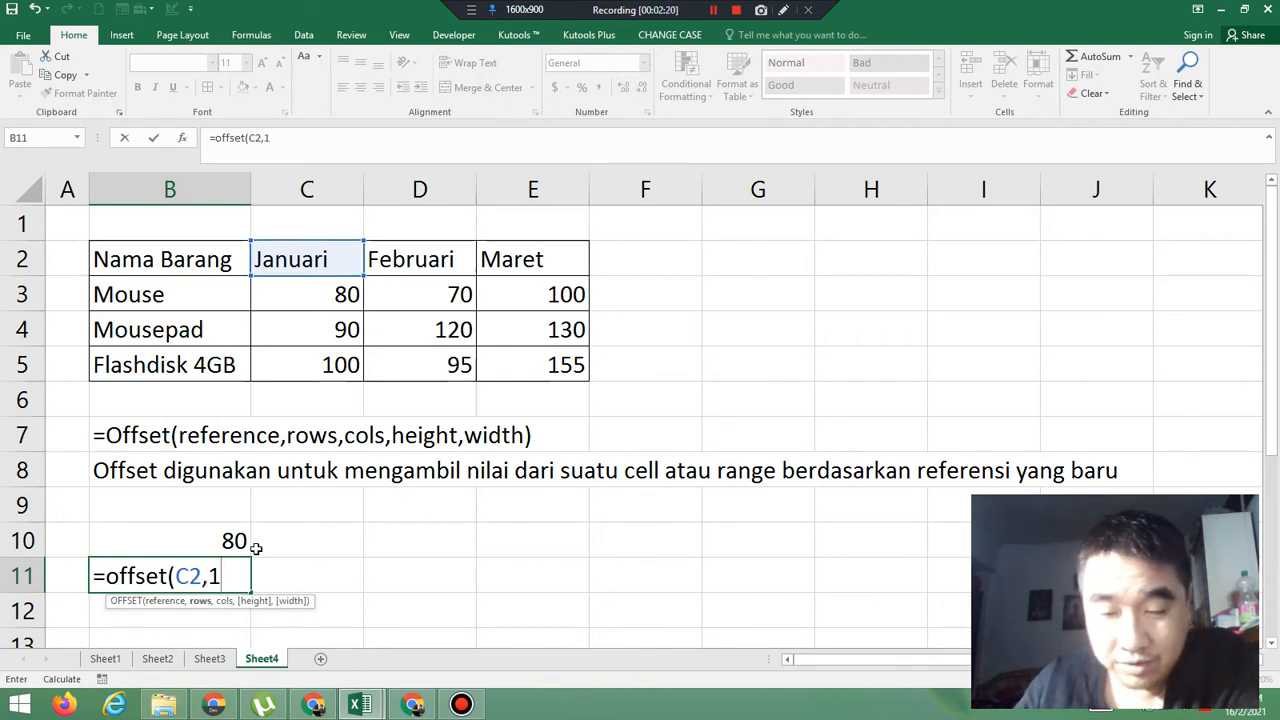
{"action": "type", "text": ",1"}
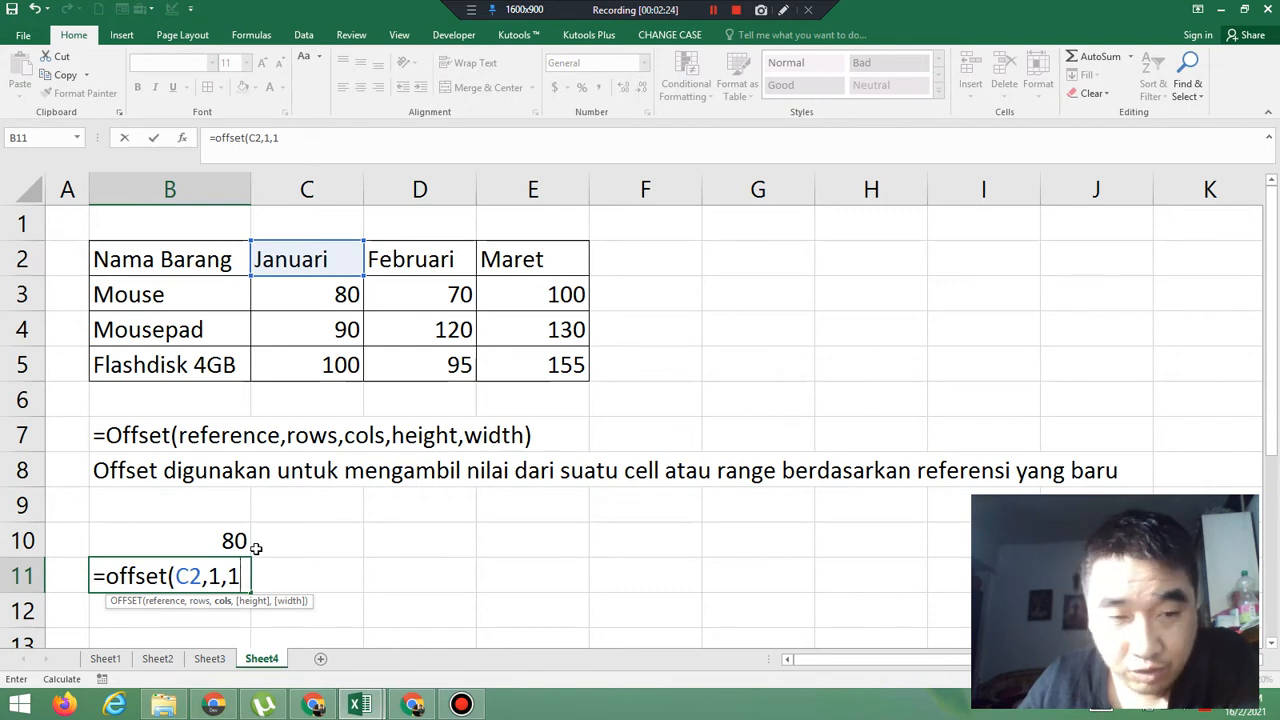
{"action": "type", "text": ")"}
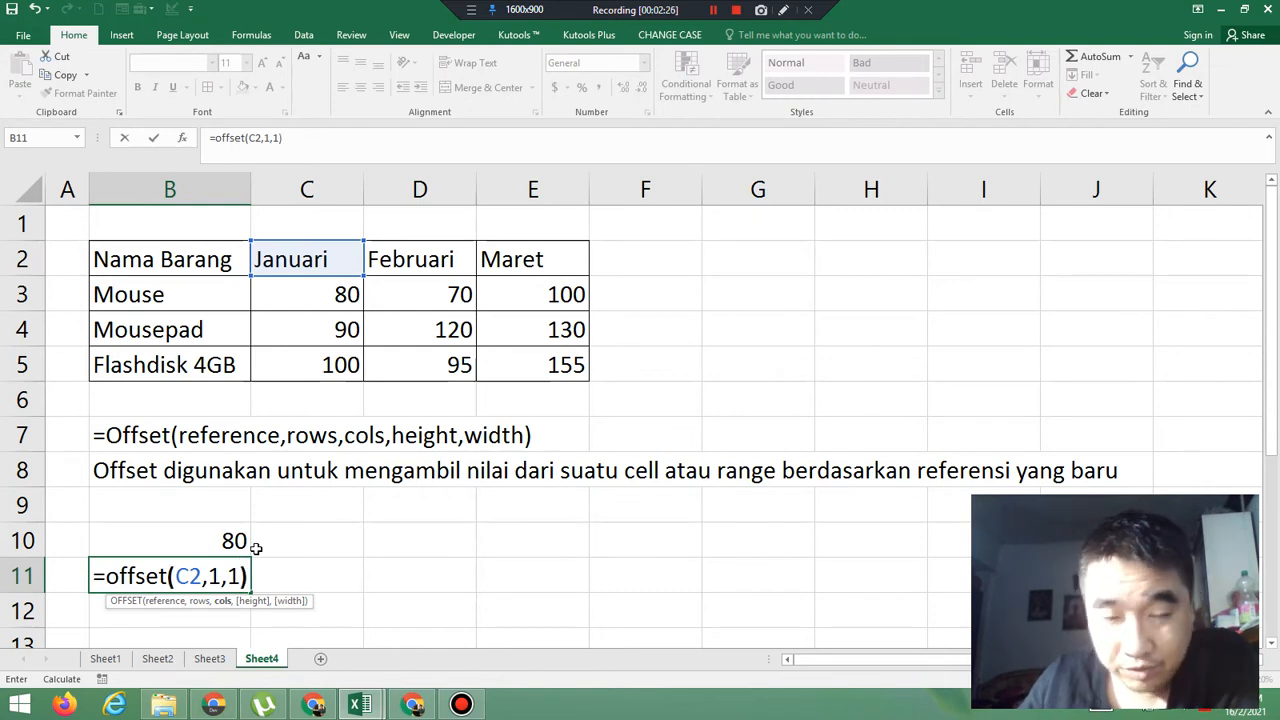
{"action": "key", "text": "Return"}
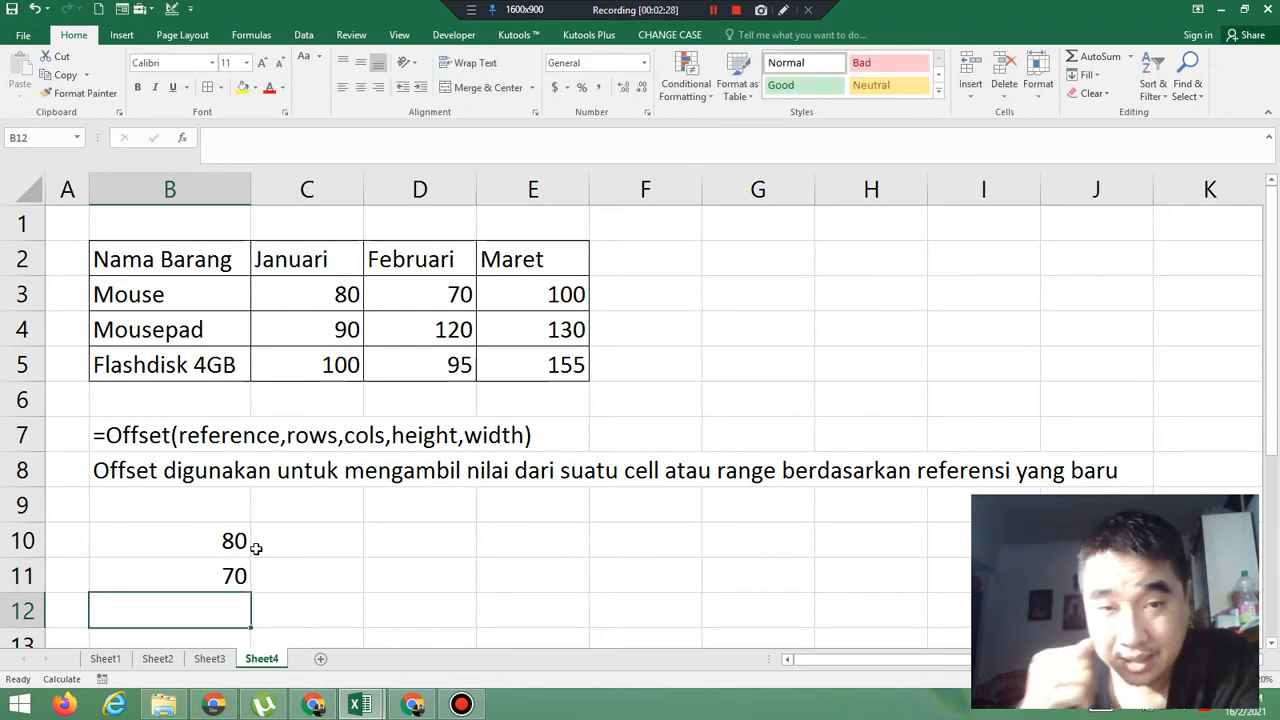
Review the reference, row and column arguments of the OFFSET formula in cell B11 without changing them
{"action": "left_click", "coordinate": [319, 293]}
{"action": "double_click", "coordinate": [225, 579]}
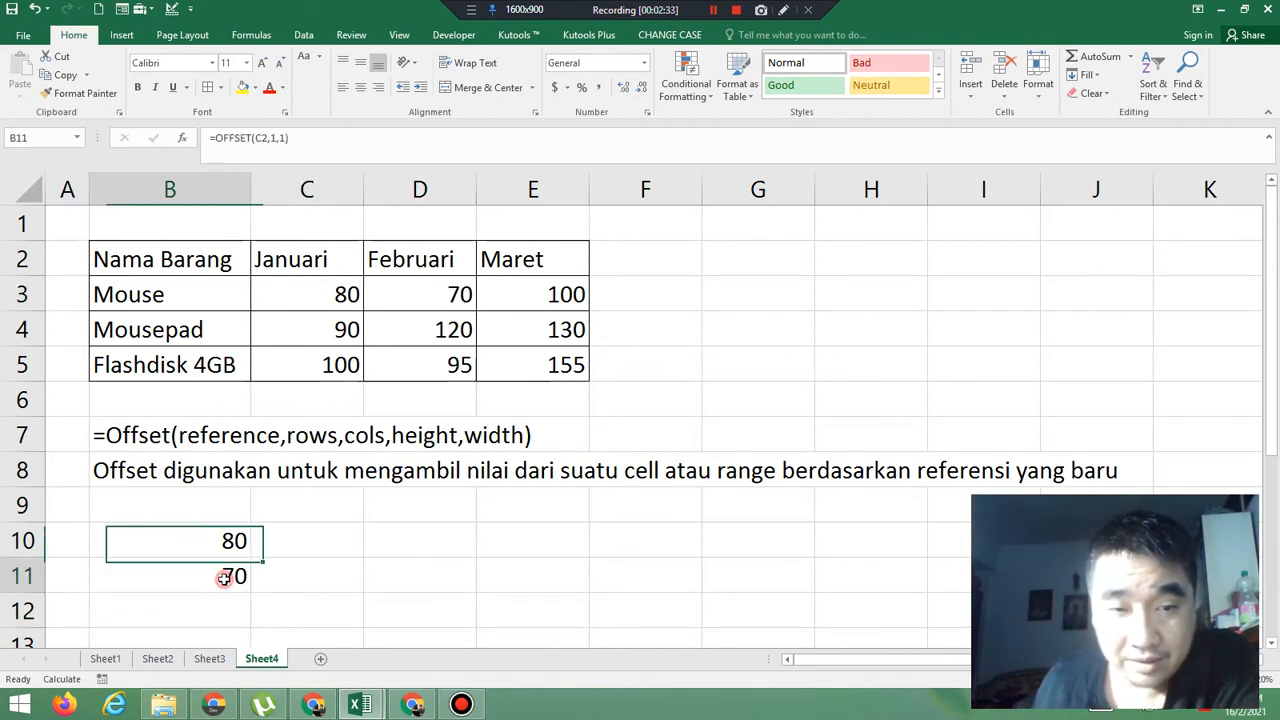
{"action": "left_click", "coordinate": [277, 582]}
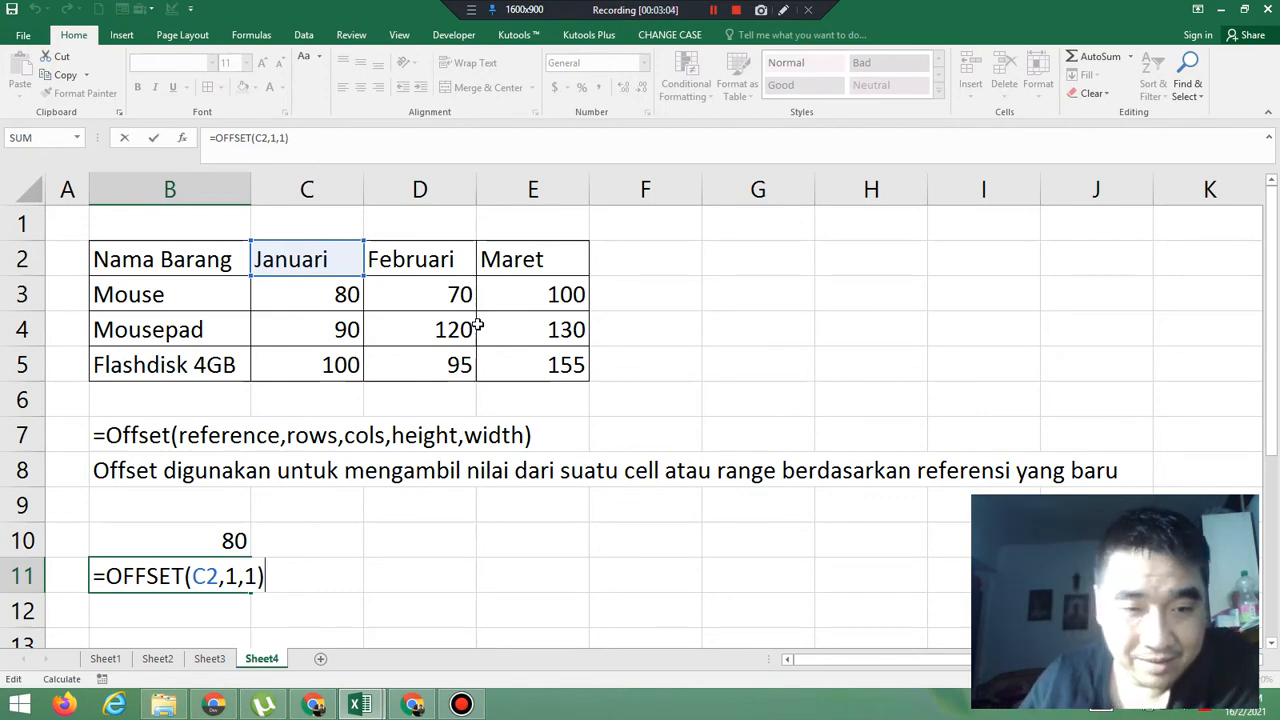
{"action": "key", "text": "Return"}
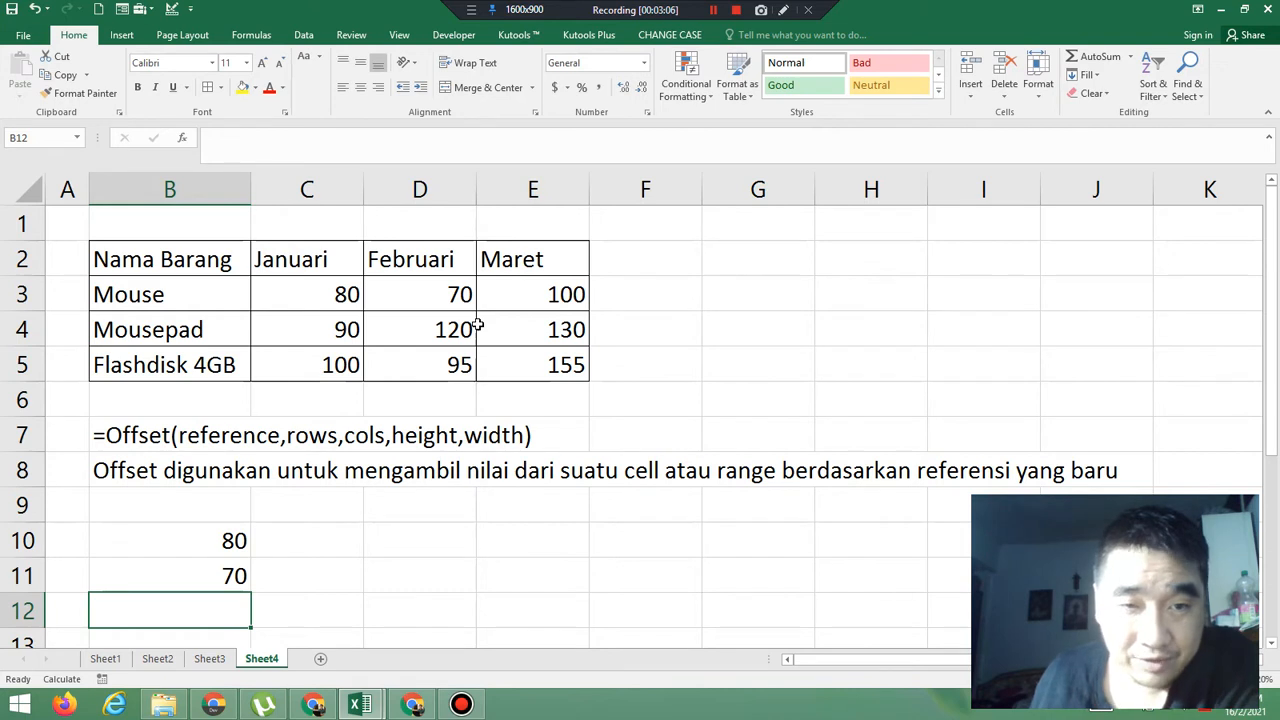
Enter the formula =OFFSET(C3,-1,-1) in cell B12, using negative row and column offsets from the Mouse value for Januari
{"action": "type", "text": "="}
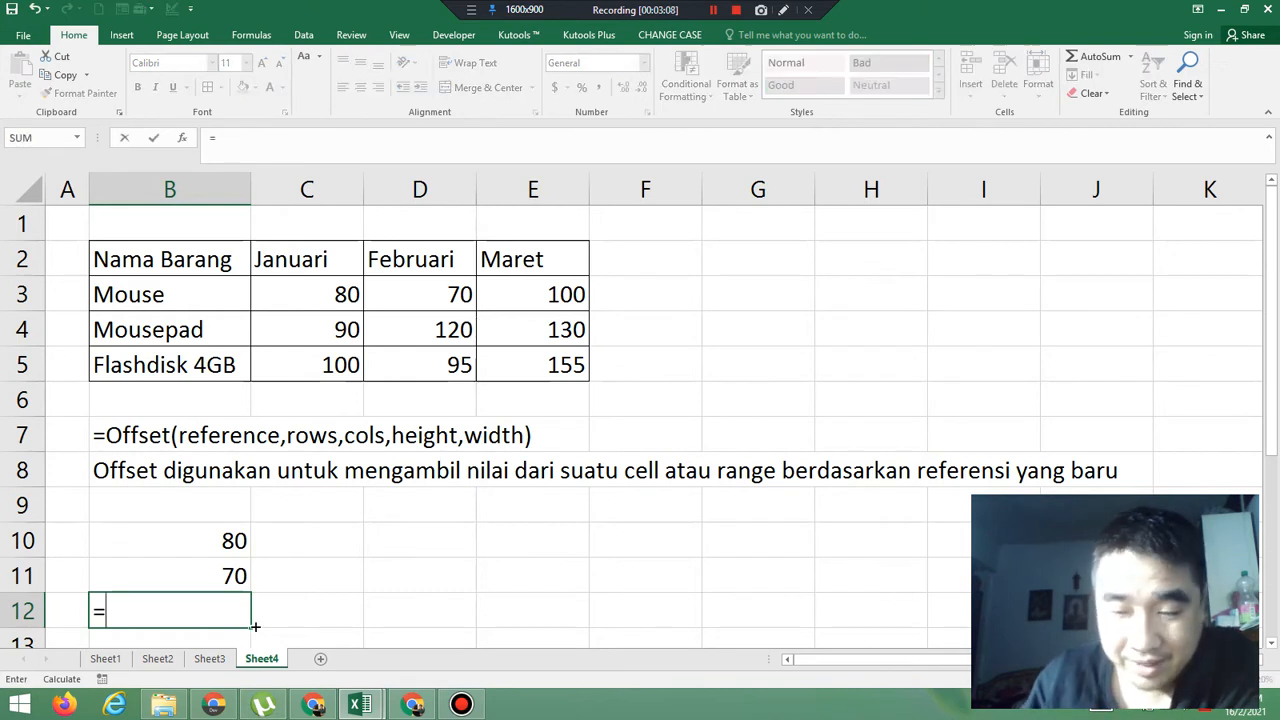
{"action": "type", "text": "off"}
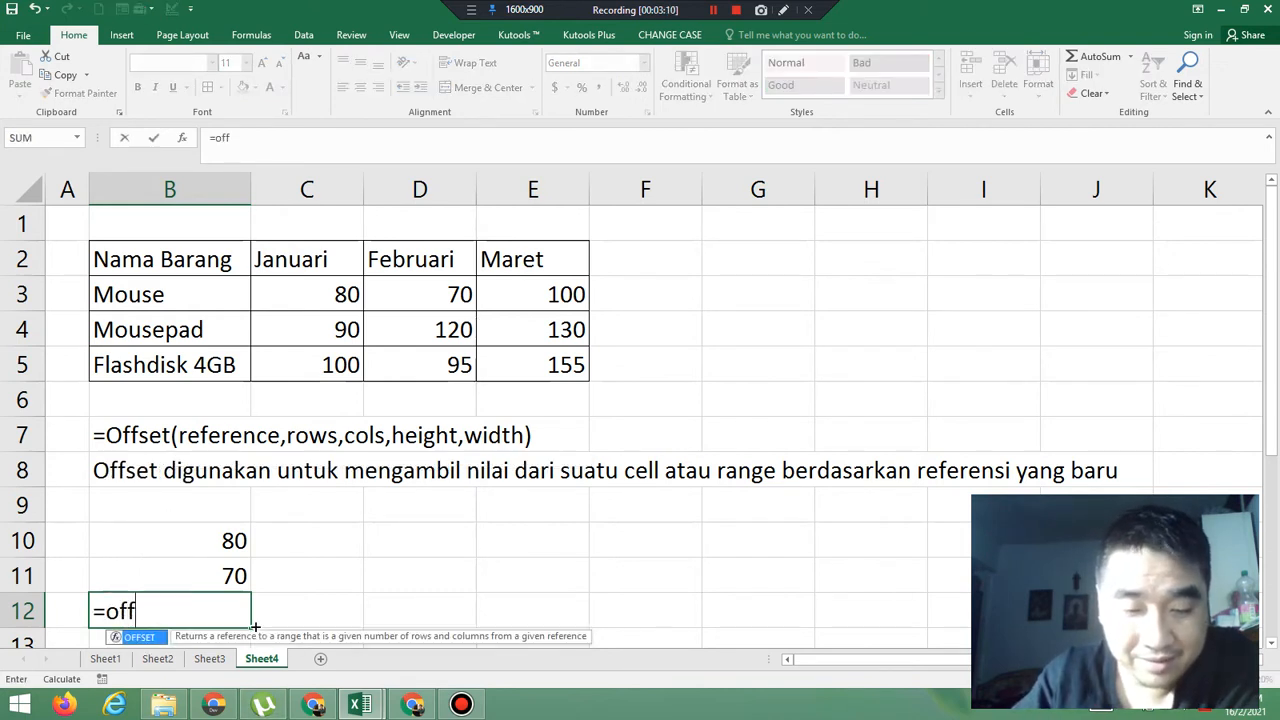
{"action": "type", "text": "set("}
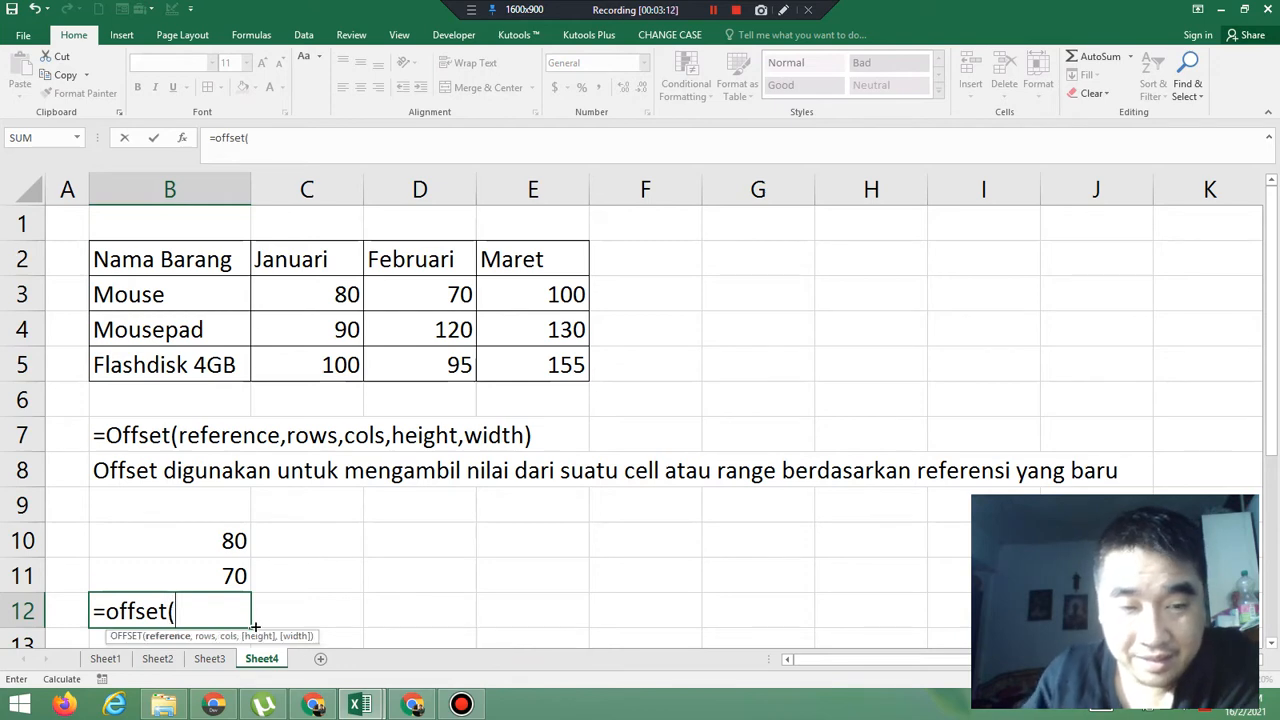
{"action": "left_click", "coordinate": [312, 294]}
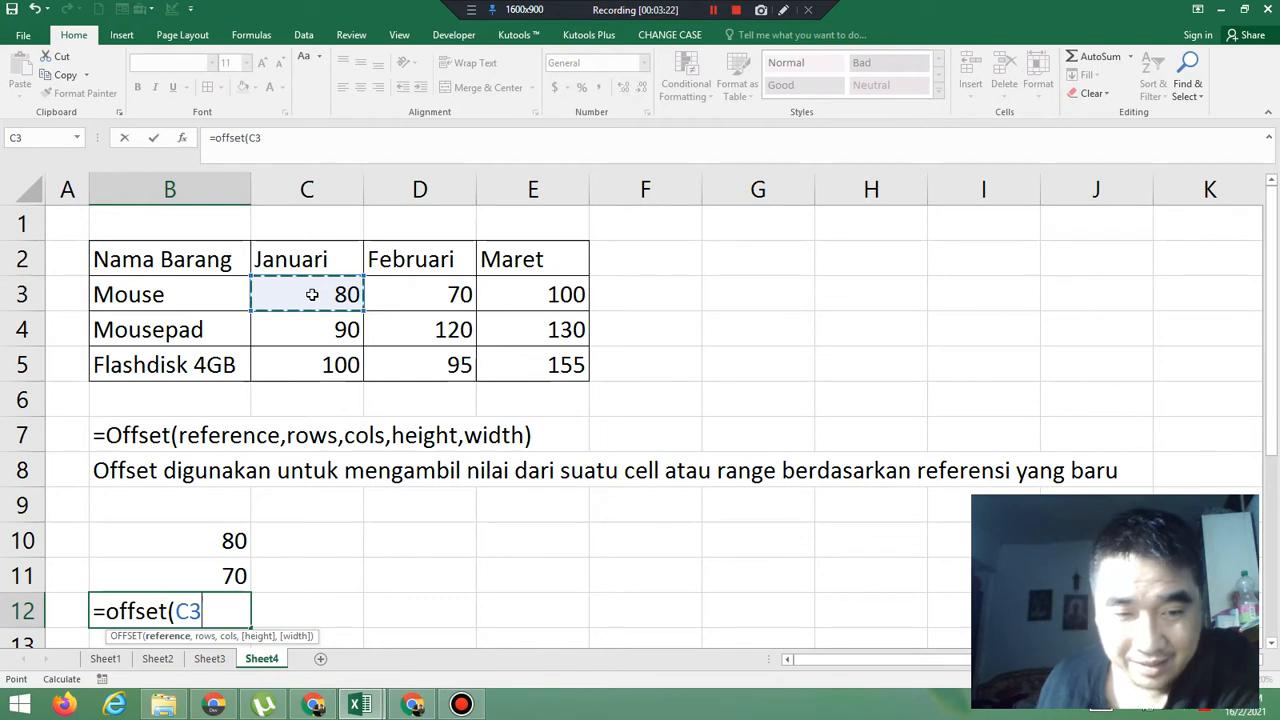
{"action": "type", "text": ","}
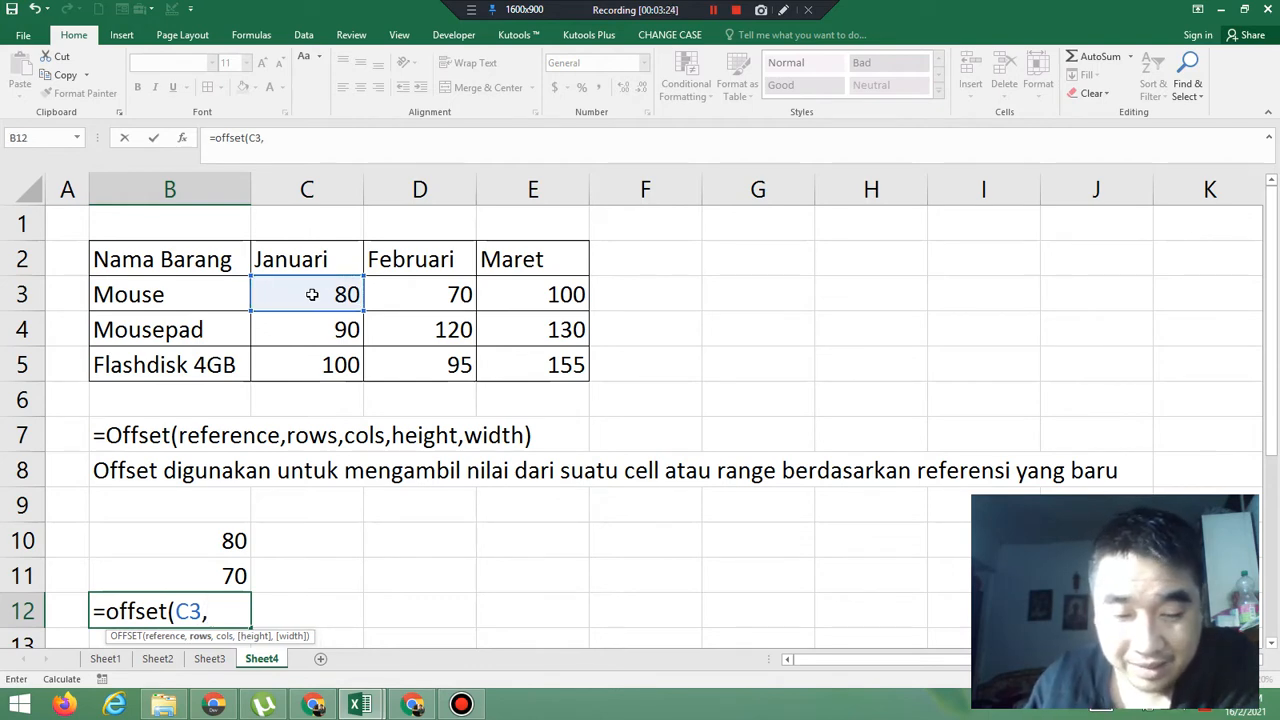
{"action": "type", "text": "-1"}
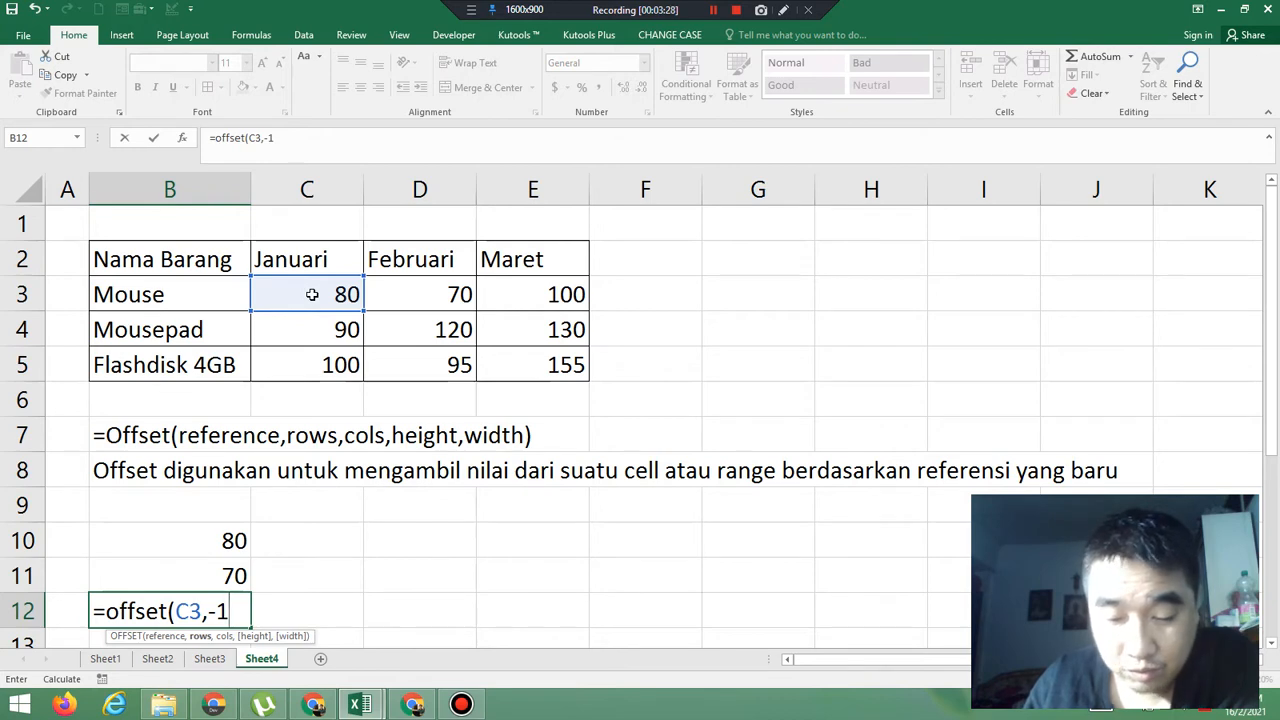
{"action": "type", "text": ","}
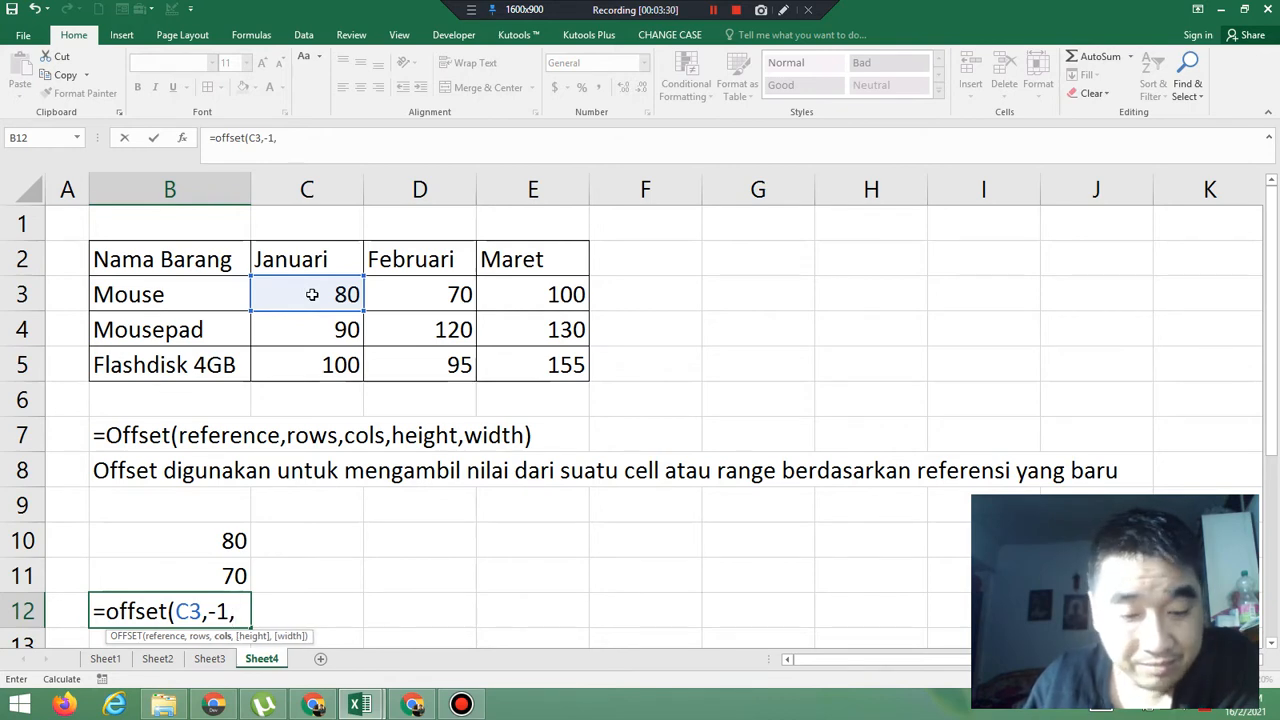
{"action": "type", "text": "-1"}
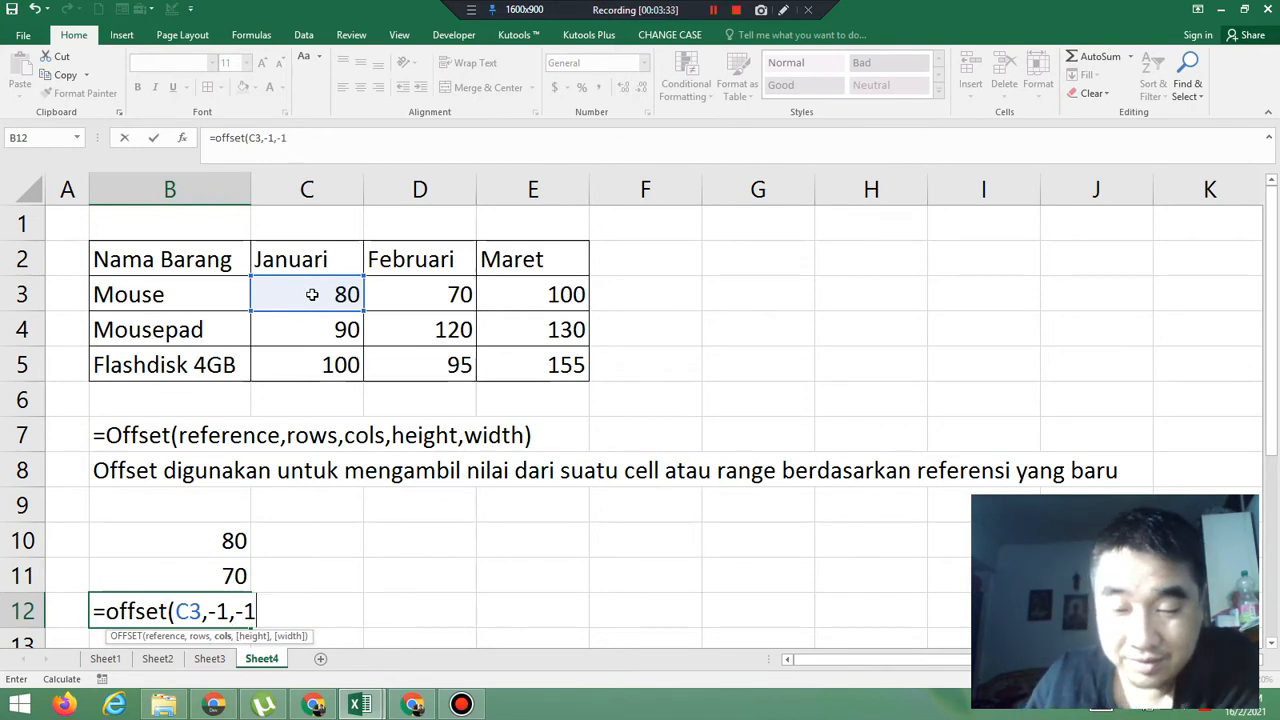
{"action": "key", "text": "Return"}
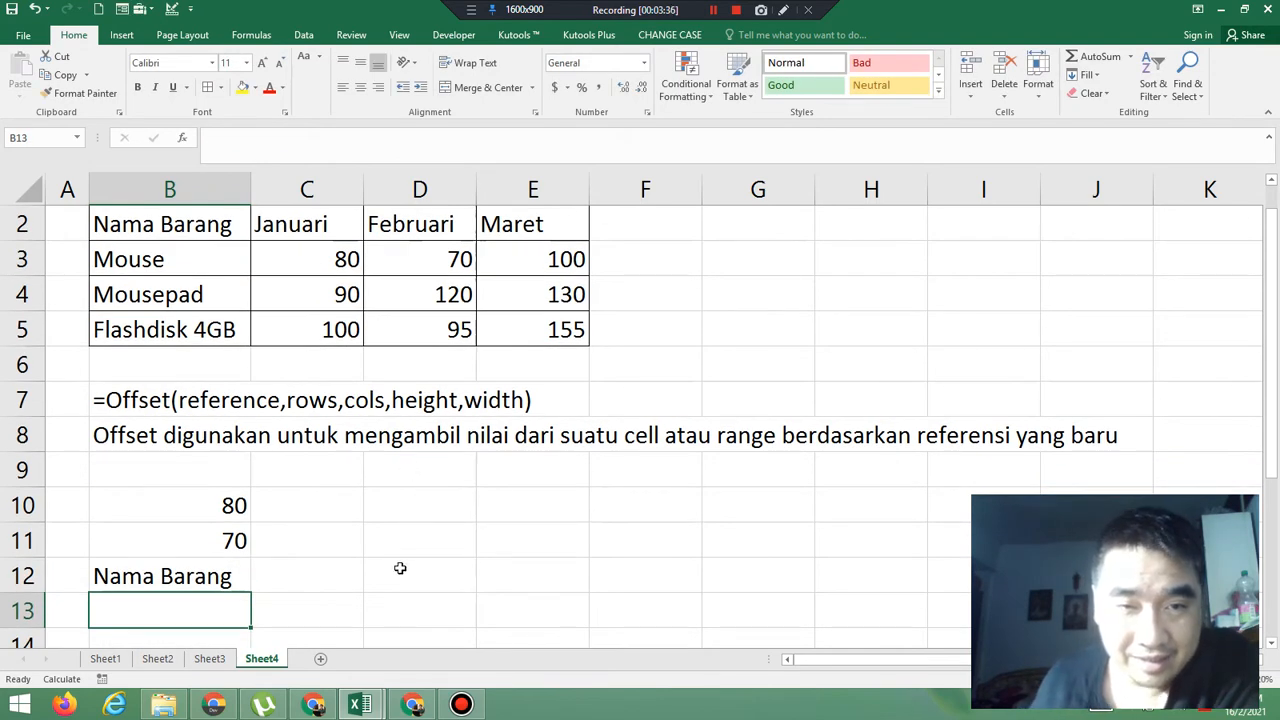
Reopen the OFFSET formula in cell B12 to examine its reference and negative offsets, leaving it as it is
{"action": "left_click", "coordinate": [209, 582]}
{"action": "double_click", "coordinate": [209, 582]}
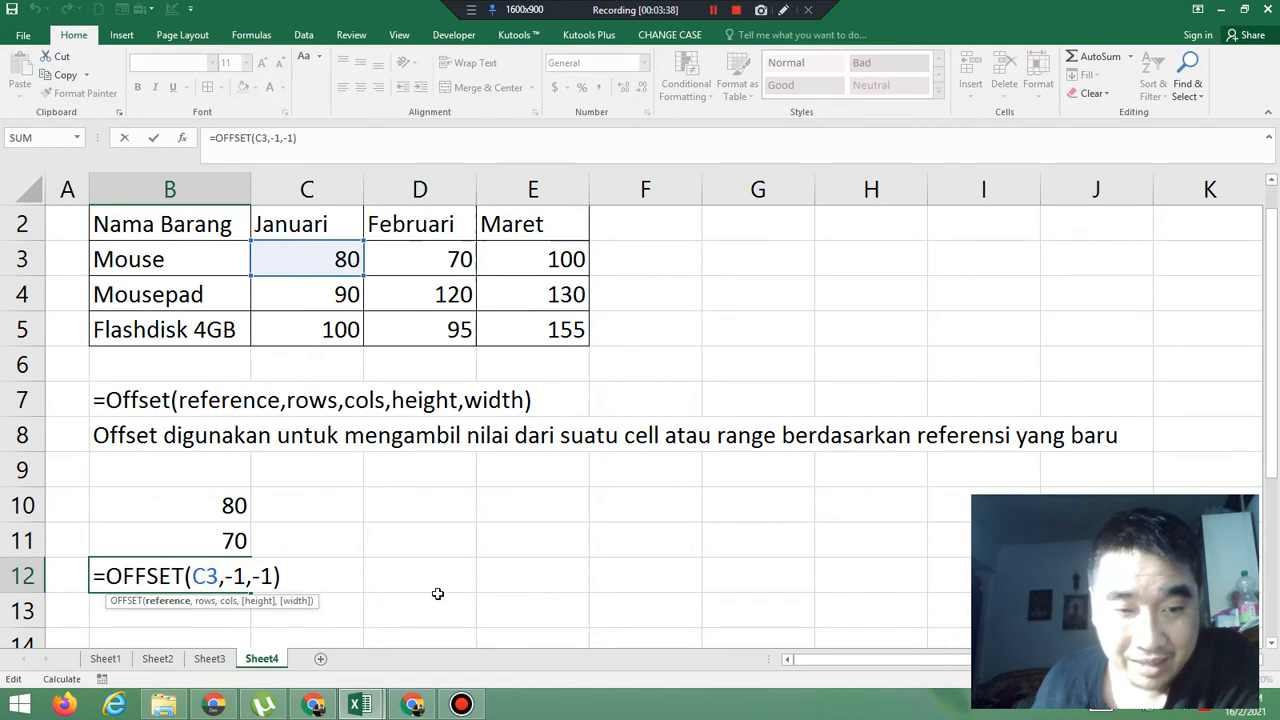
{"action": "scroll", "coordinate": [430, 600], "scroll_direction": "up", "scroll_amount": 1}
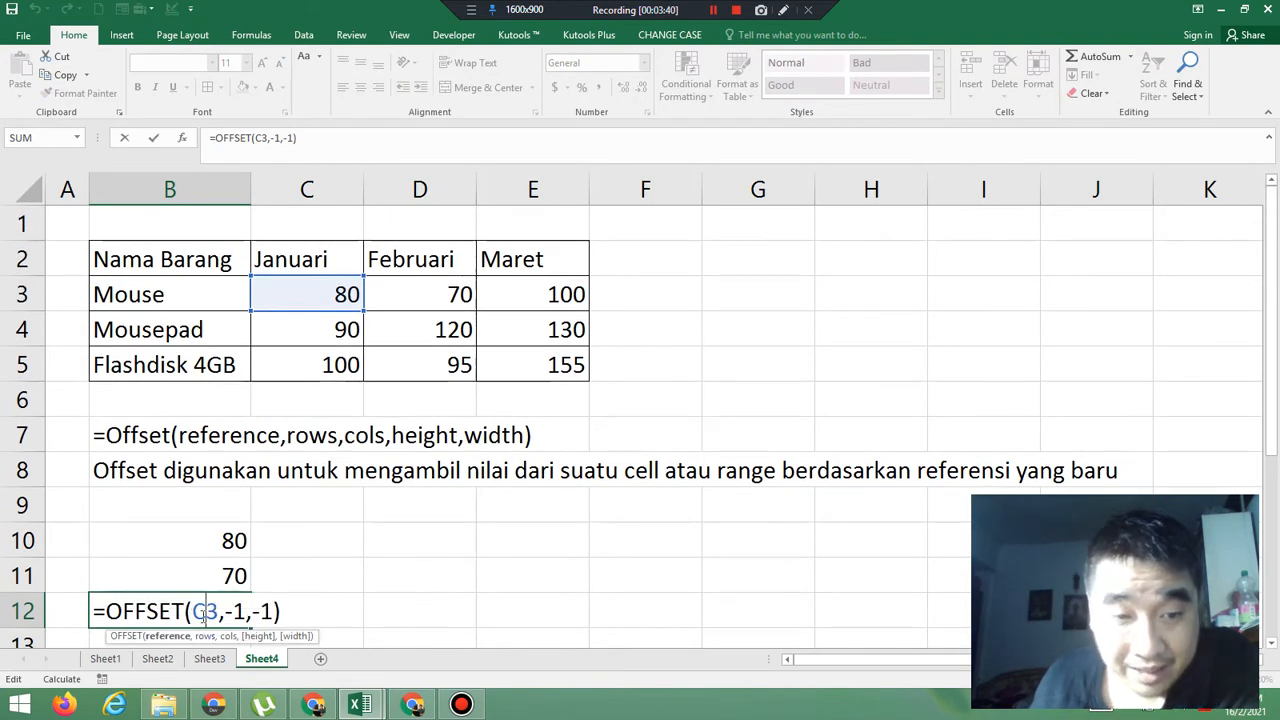
{"action": "key", "text": "End"}
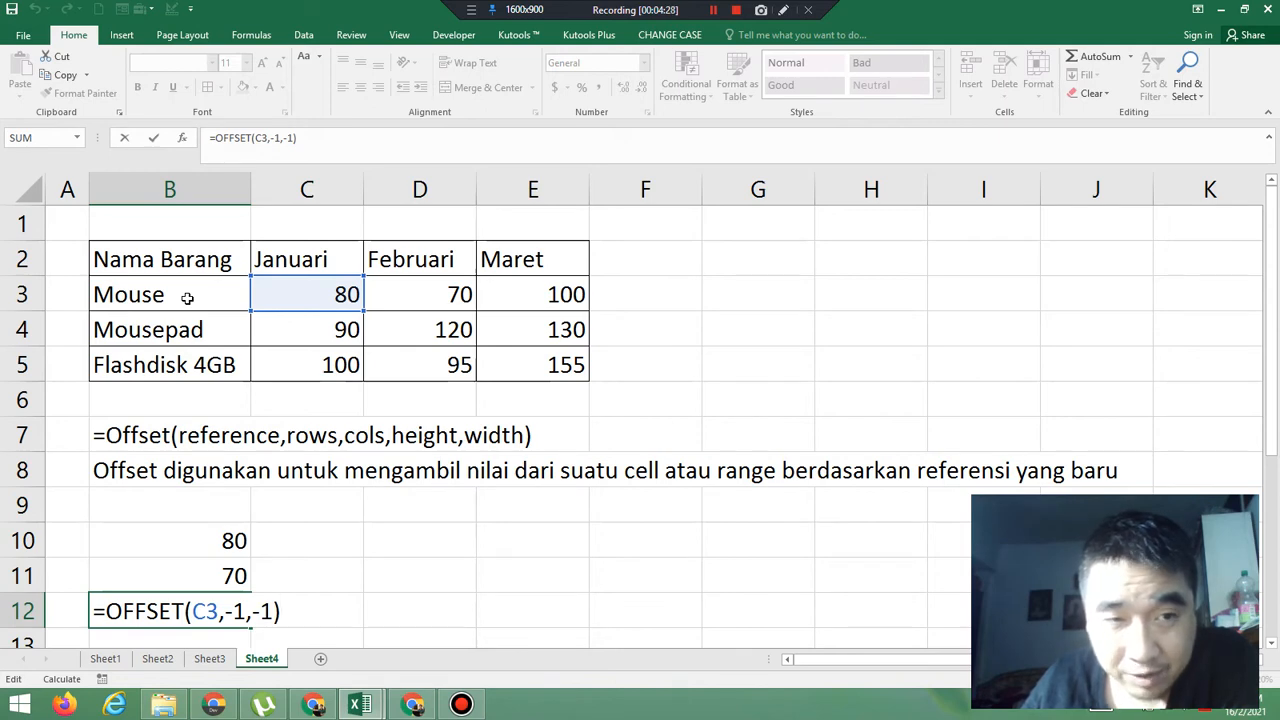
{"action": "key", "text": "Return"}
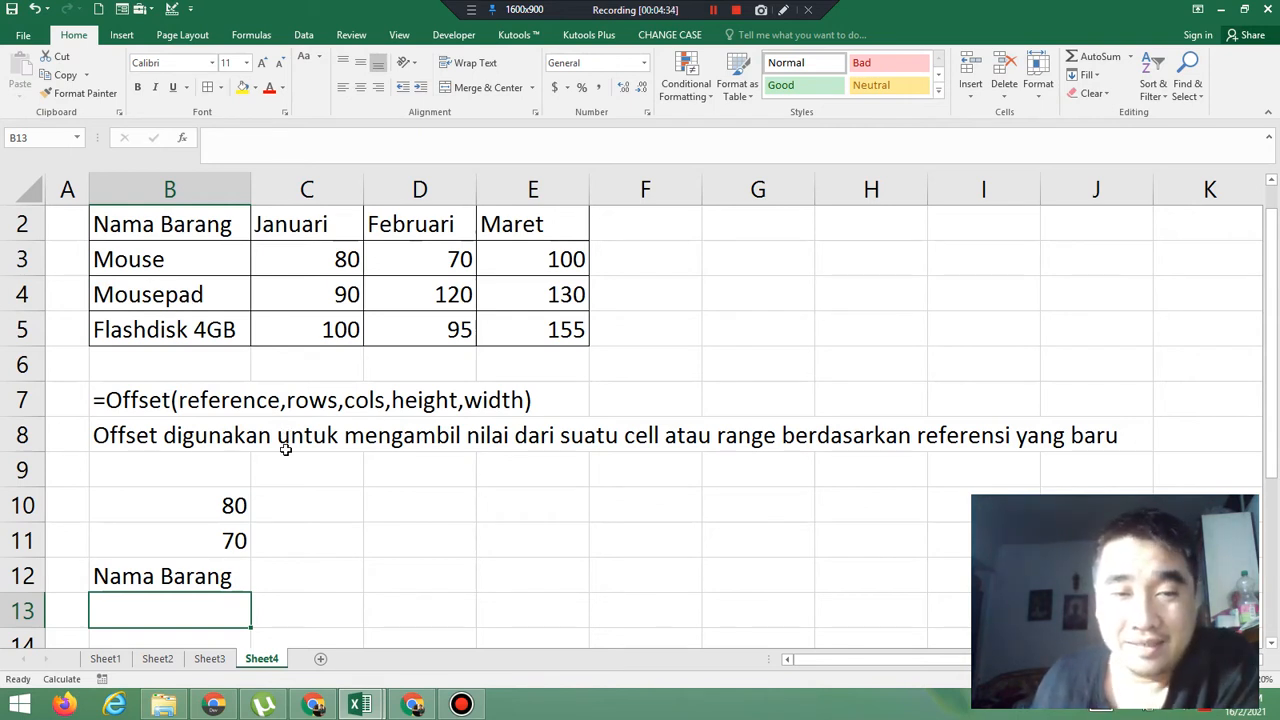
Enter the formula =OFFSET(C3,2,-1) in cell C10, combining a positive row offset with a negative column offset from the Mouse value for Januari
{"action": "left_click", "coordinate": [316, 512]}
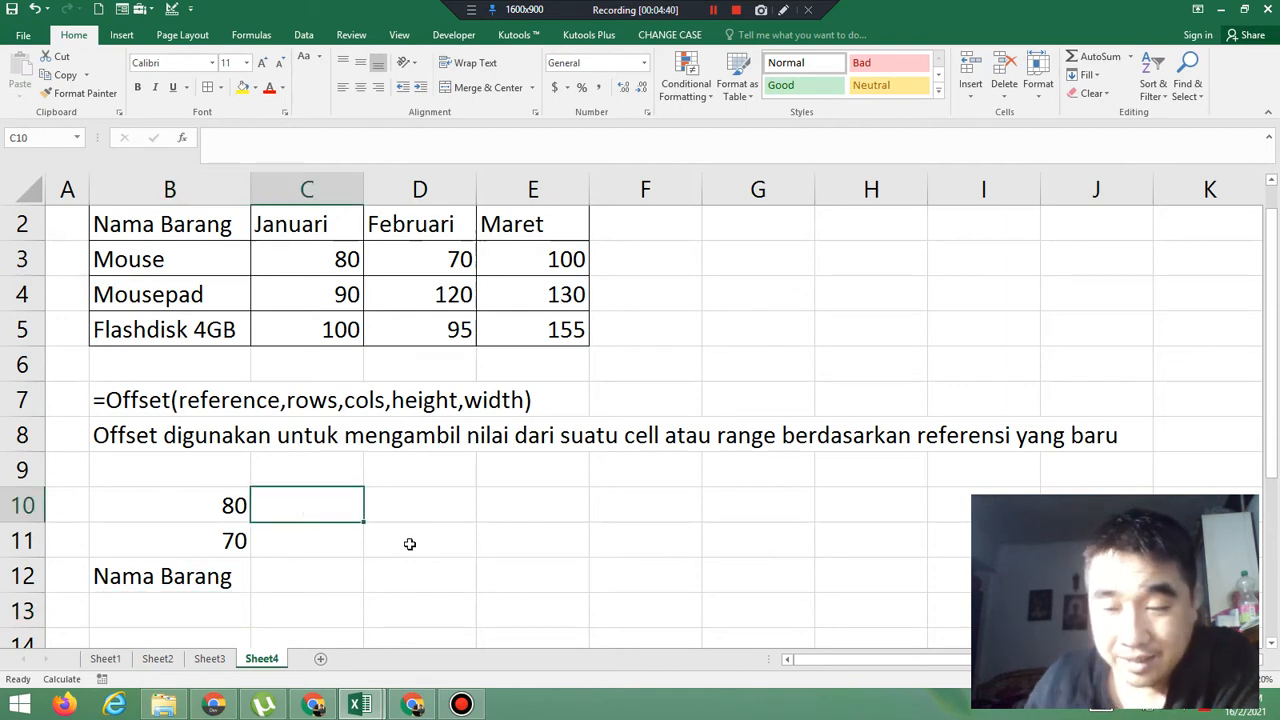
{"action": "type", "text": "=off"}
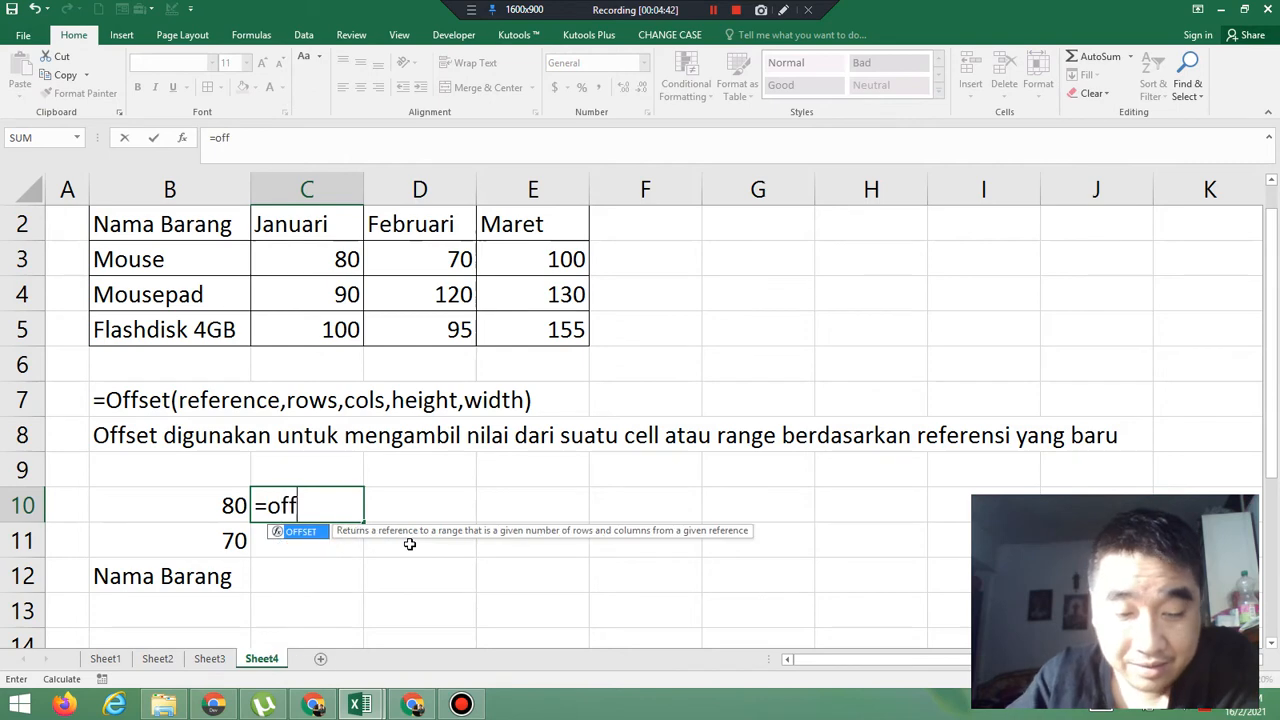
{"action": "type", "text": "set"}
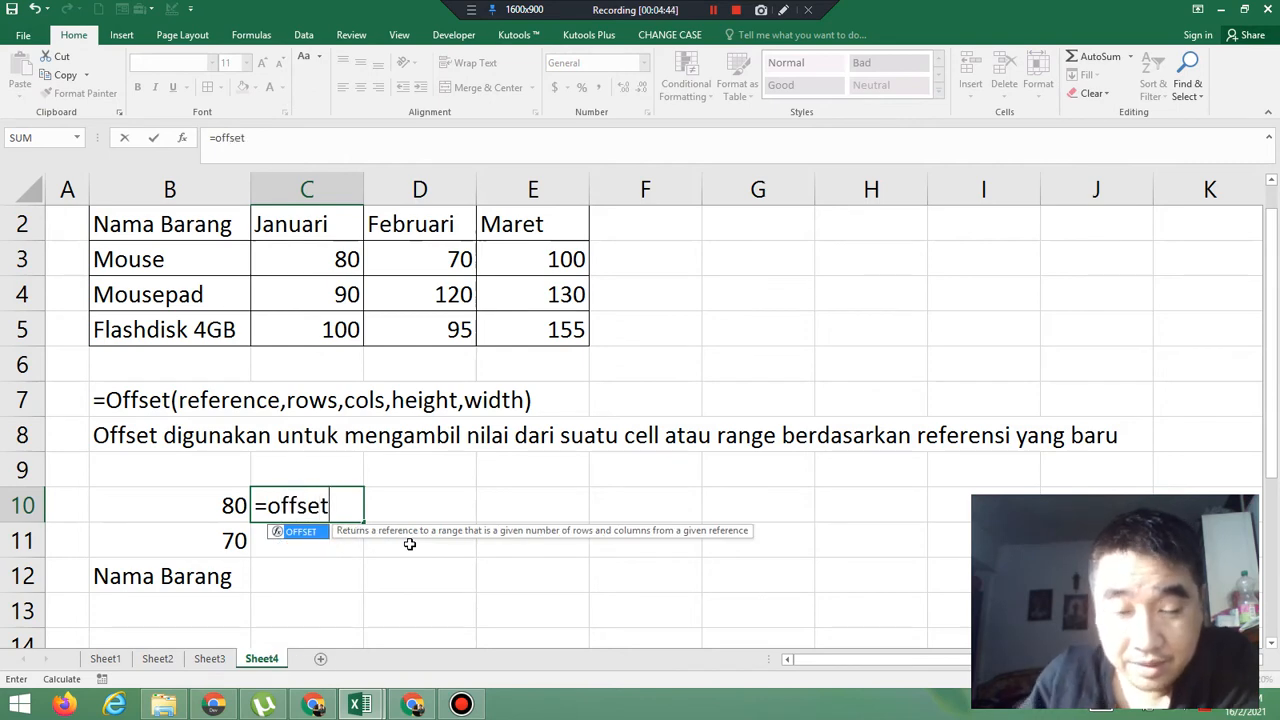
{"action": "type", "text": "("}
{"action": "scroll", "coordinate": [410, 543], "scroll_direction": "up", "scroll_amount": 1}
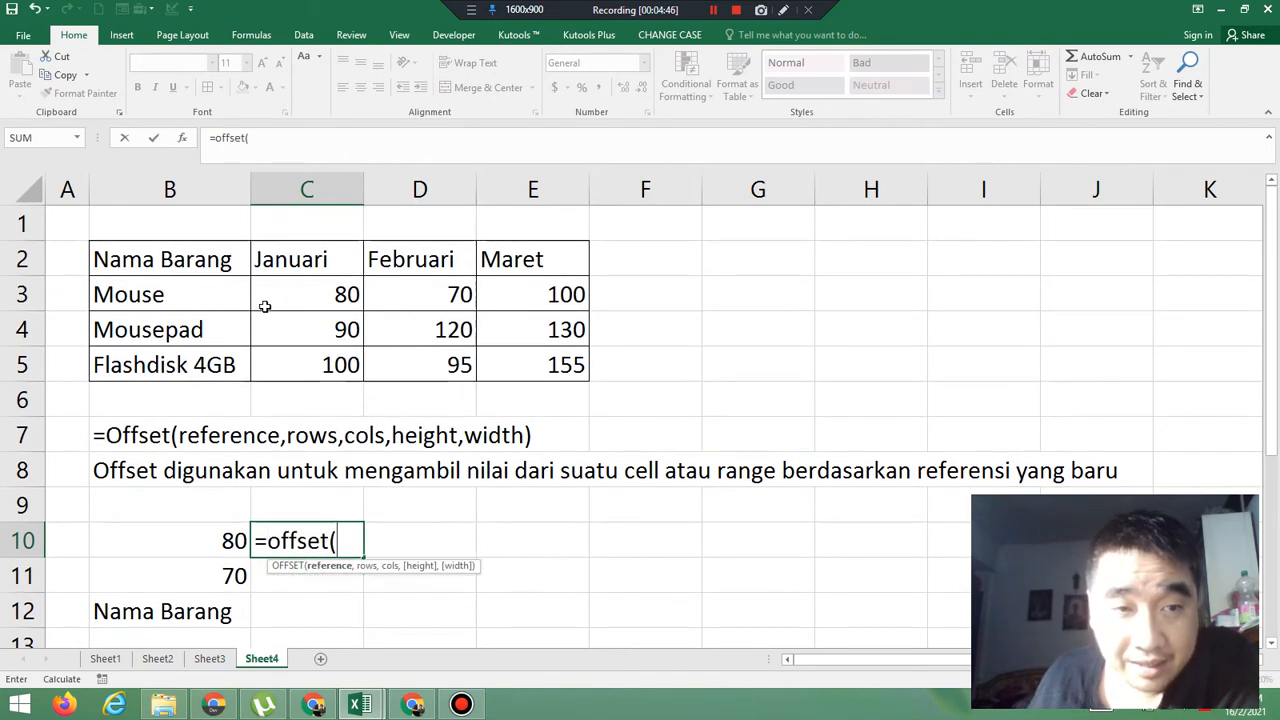
{"action": "left_click", "coordinate": [302, 296]}
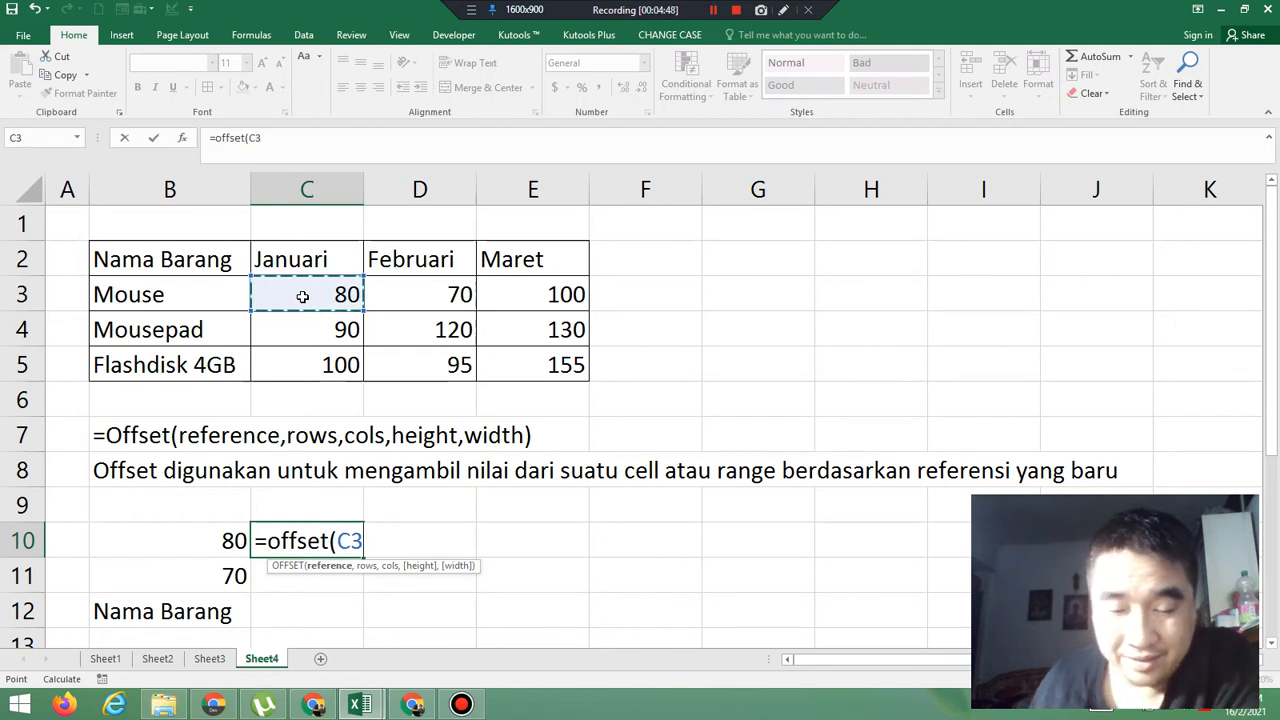
{"action": "type", "text": ","}
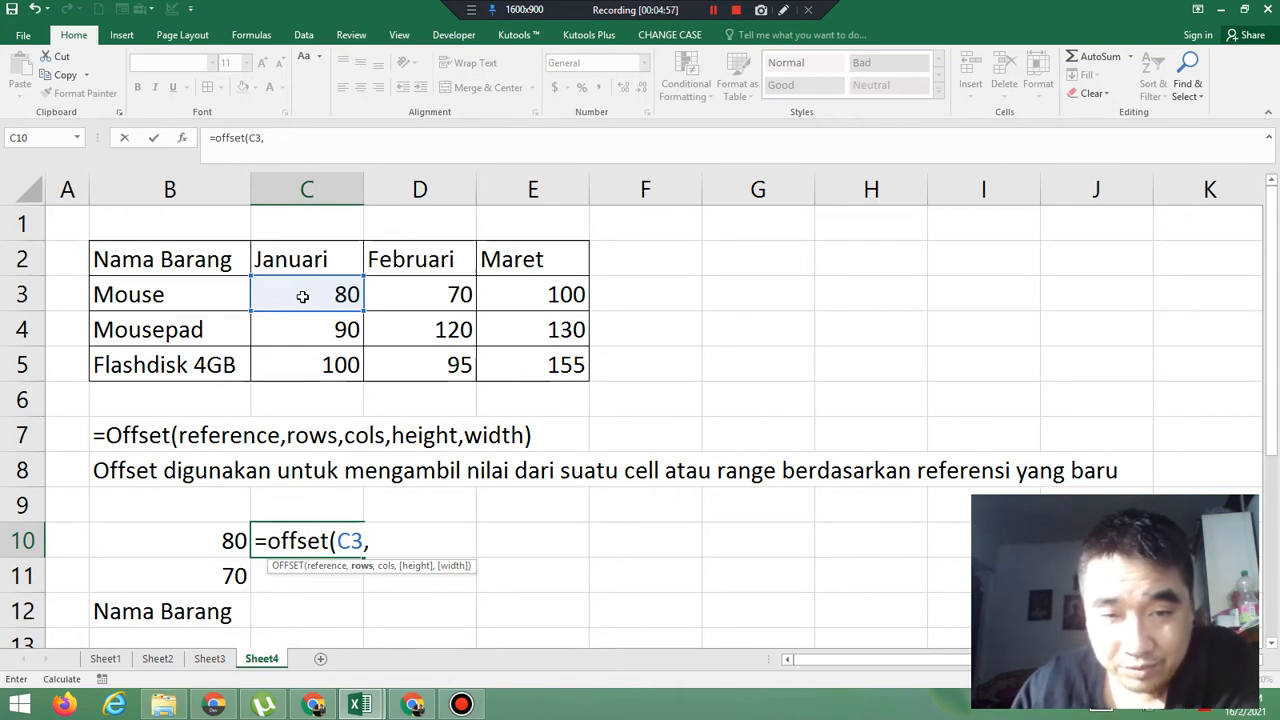
{"action": "type", "text": "2"}
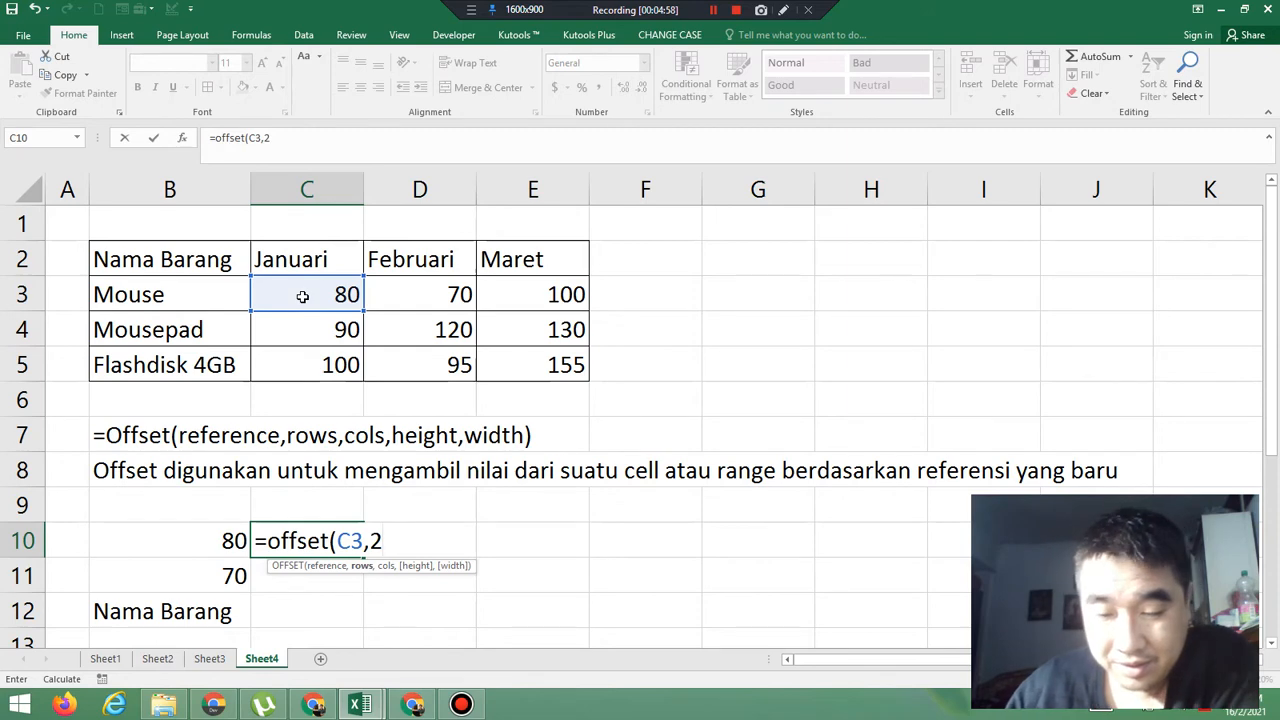
{"action": "type", "text": ",-1"}
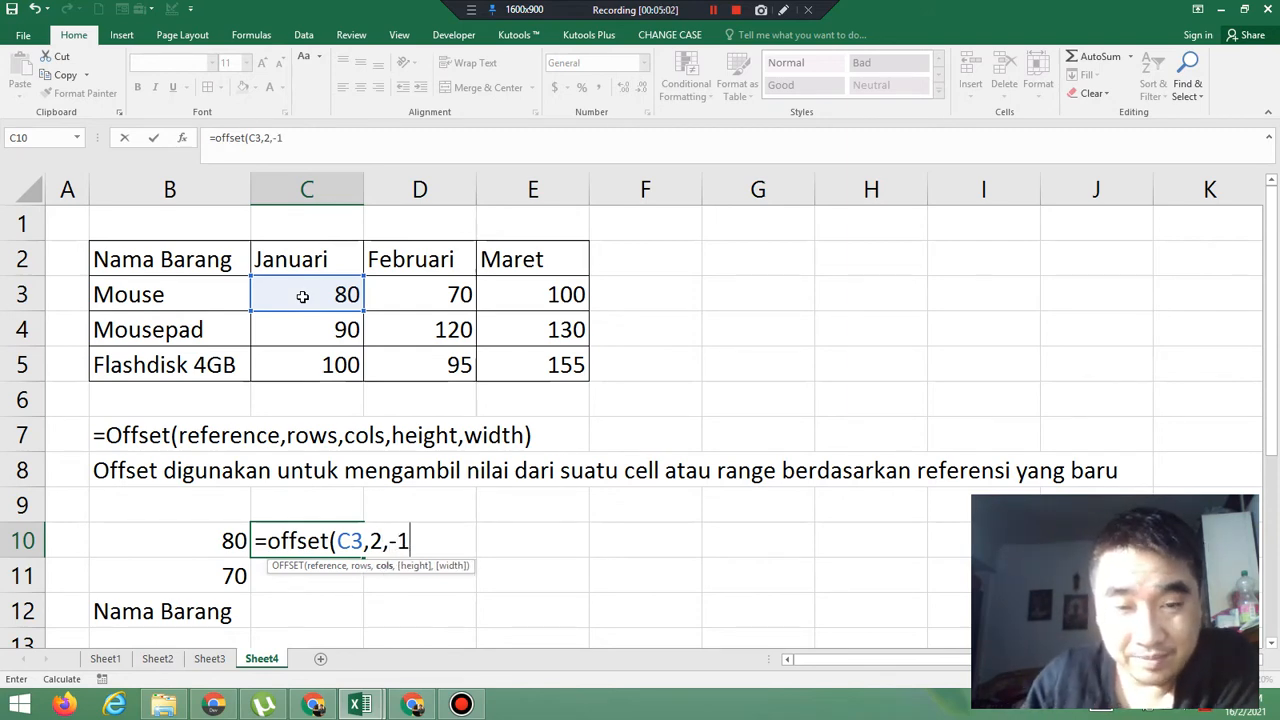
{"action": "type", "text": ")"}
{"action": "key", "text": "Return"}
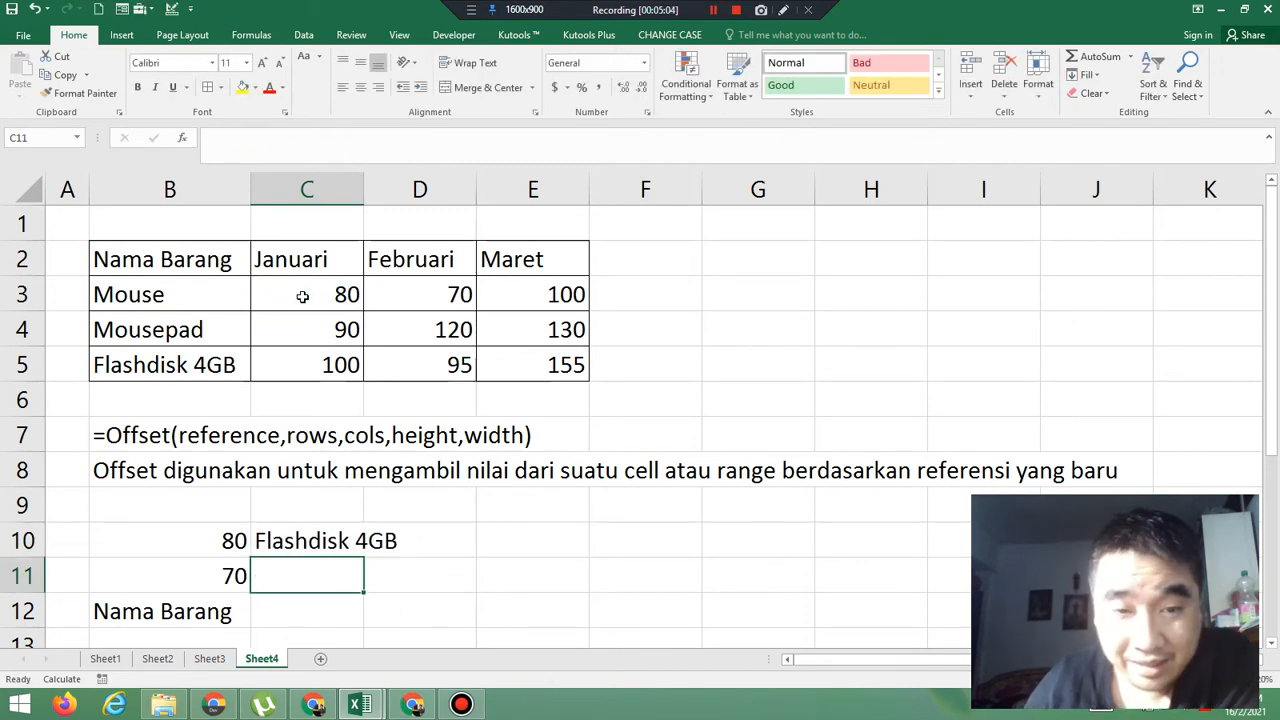
Review the reference, row and column arguments of the OFFSET formula in cell C10 without changing them
{"action": "left_click", "coordinate": [318, 540]}
{"action": "double_click", "coordinate": [318, 540]}
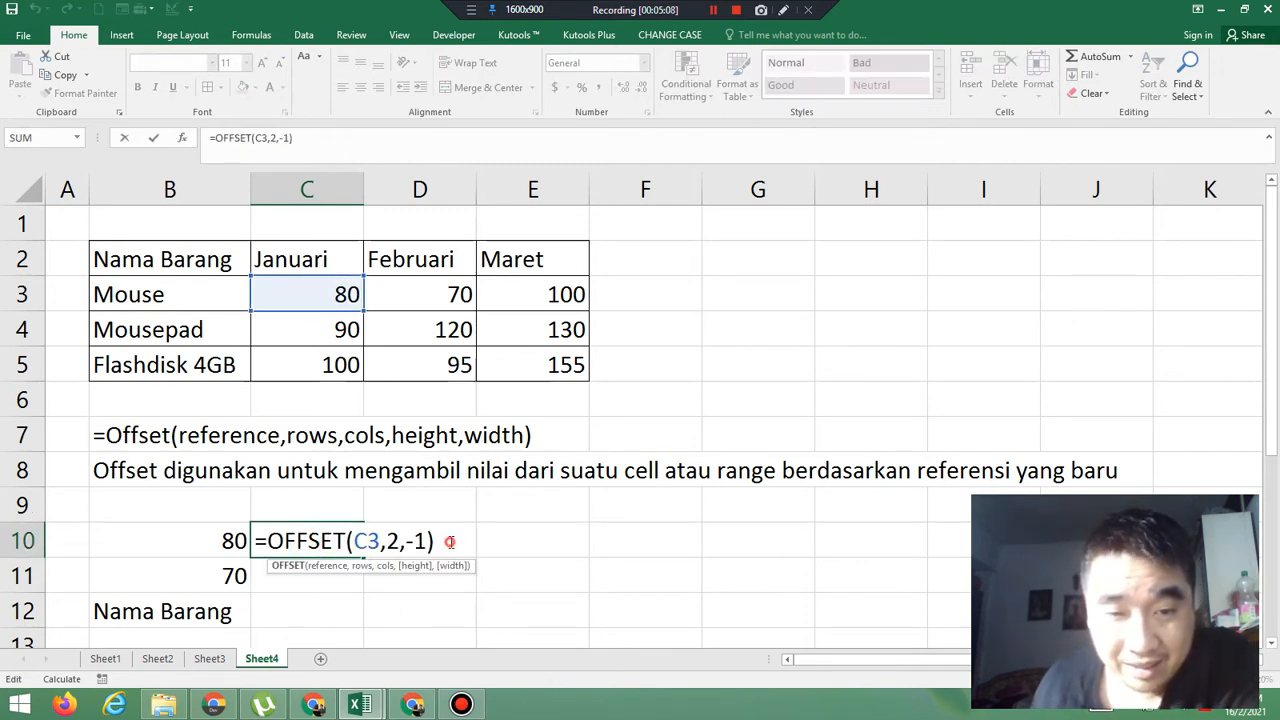
{"action": "left_click", "coordinate": [432, 541]}
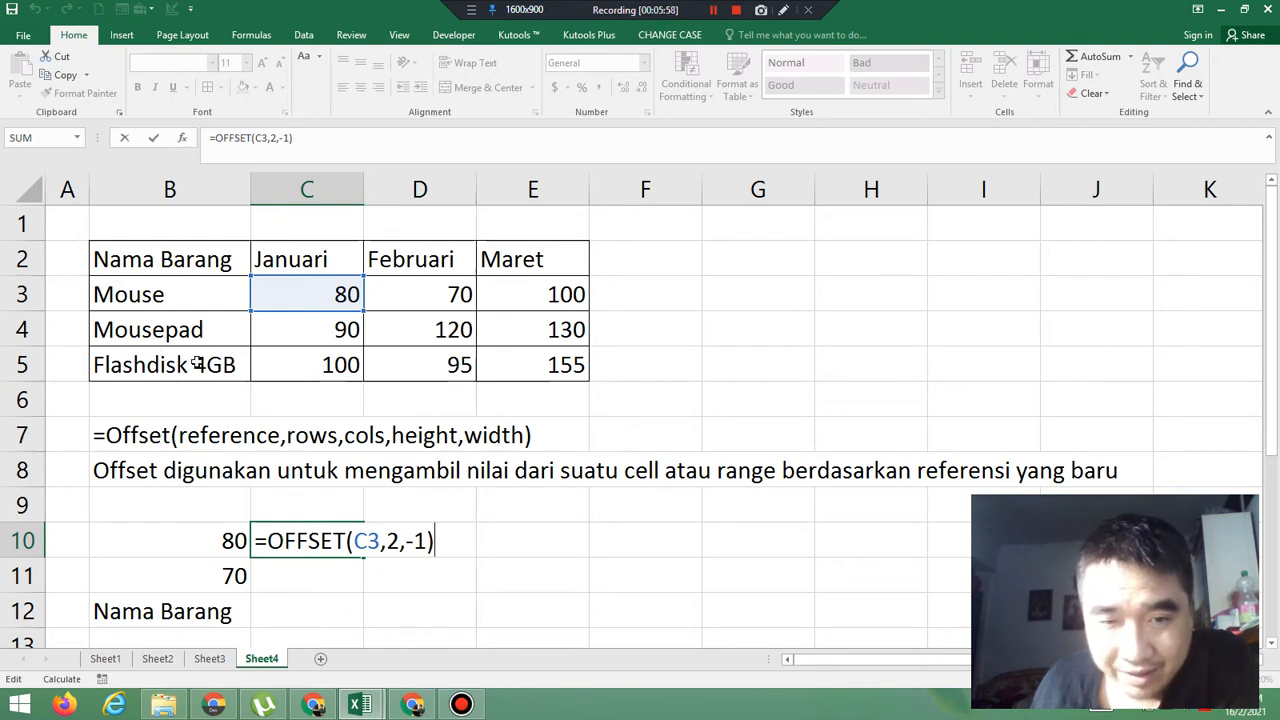
{"action": "key", "text": "Return"}
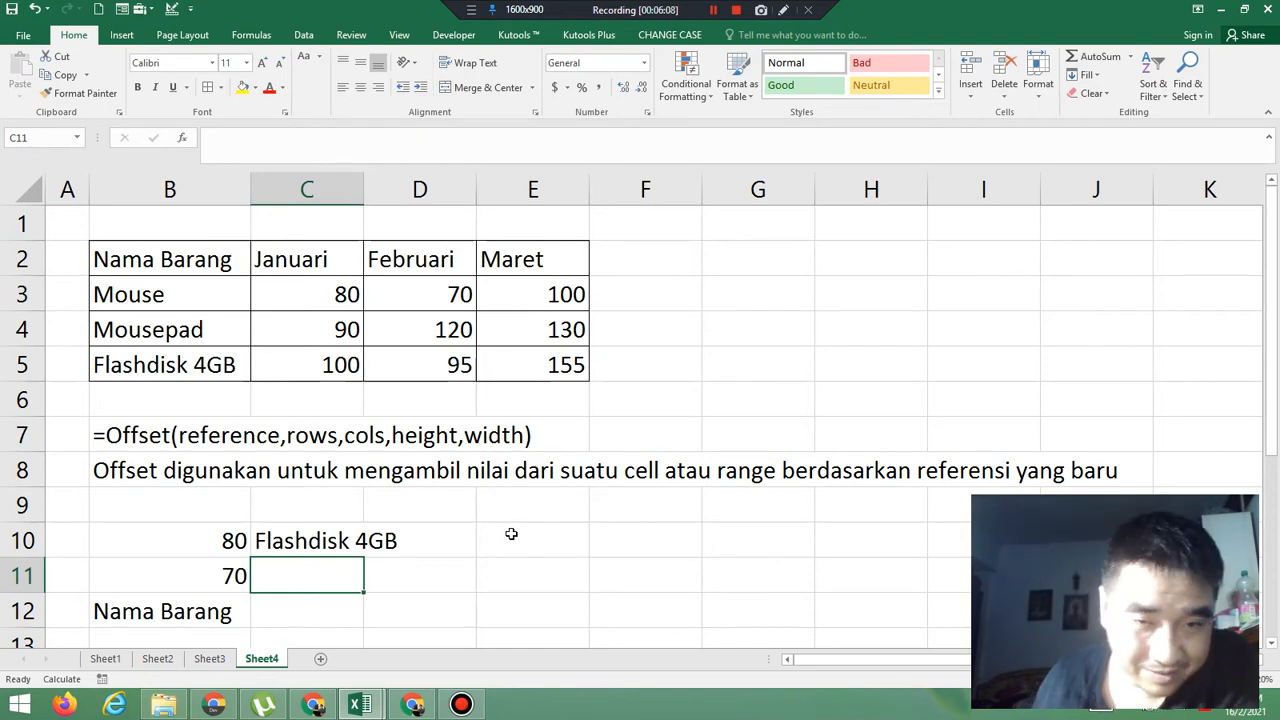
Enter =OFFSET(C3,1,1,2,2) as an array formula across the range G3:H5, with a height and width of 2
{"action": "scroll", "coordinate": [511, 534], "scroll_direction": "down", "scroll_amount": 1}
{"action": "scroll", "coordinate": [511, 534], "scroll_direction": "up", "scroll_amount": 1}
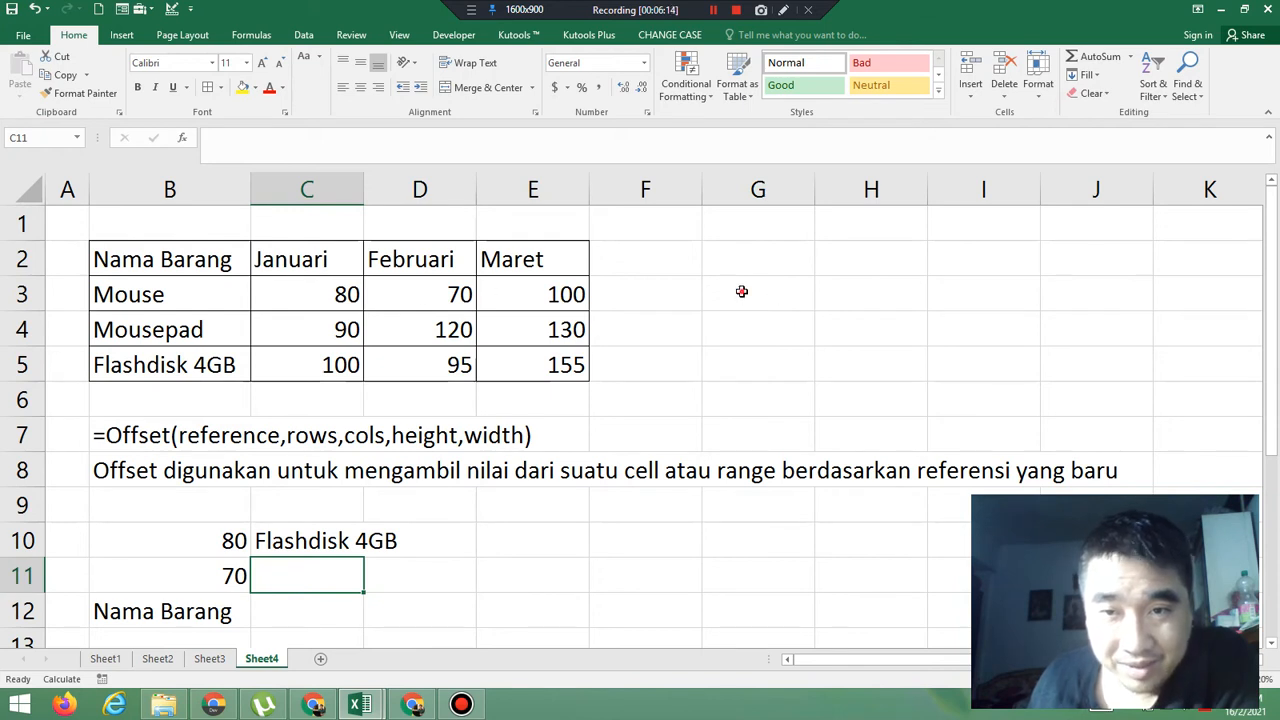
{"action": "left_click_drag", "start_coordinate": [741, 291], "coordinate": [846, 360]}
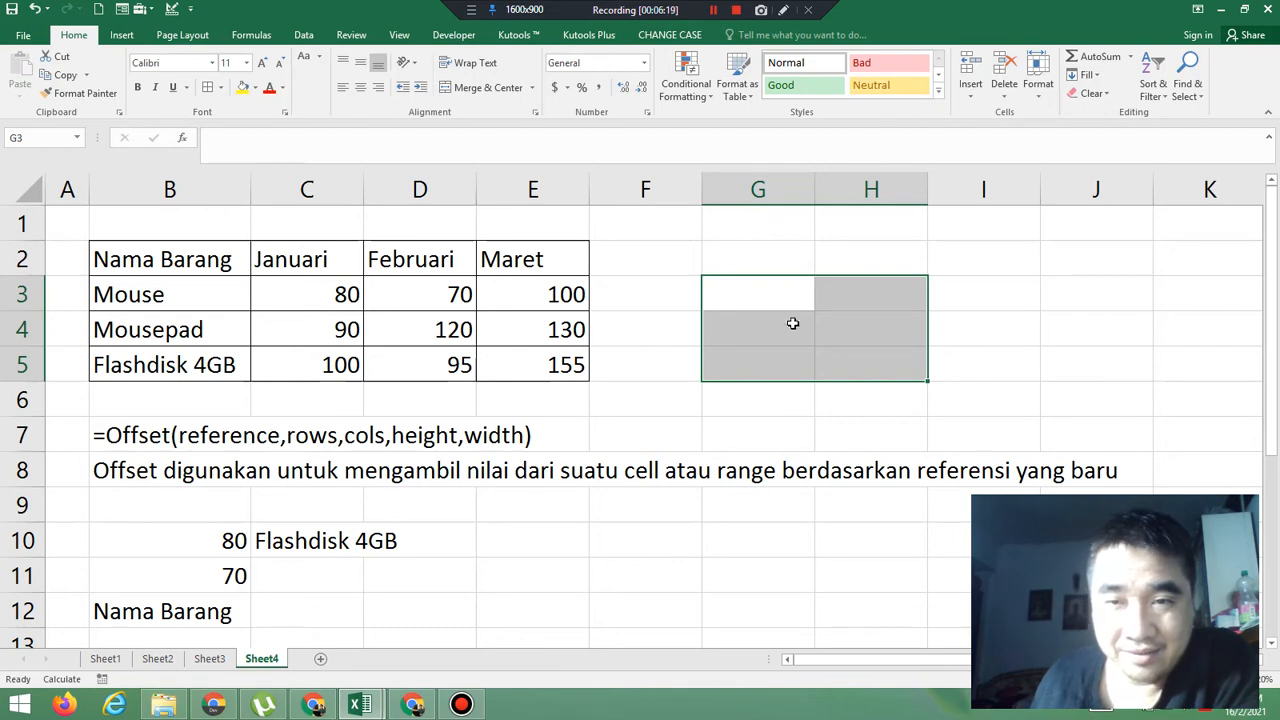
{"action": "type", "text": "="}
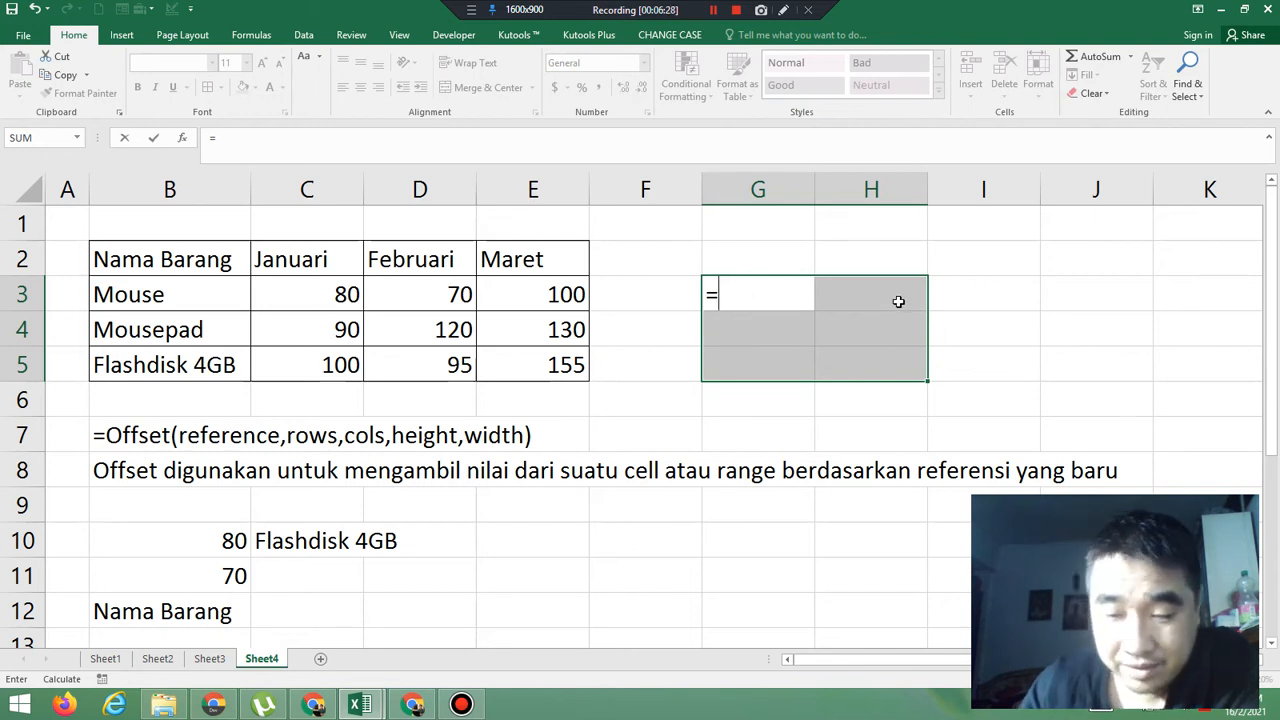
{"action": "type", "text": "offset"}
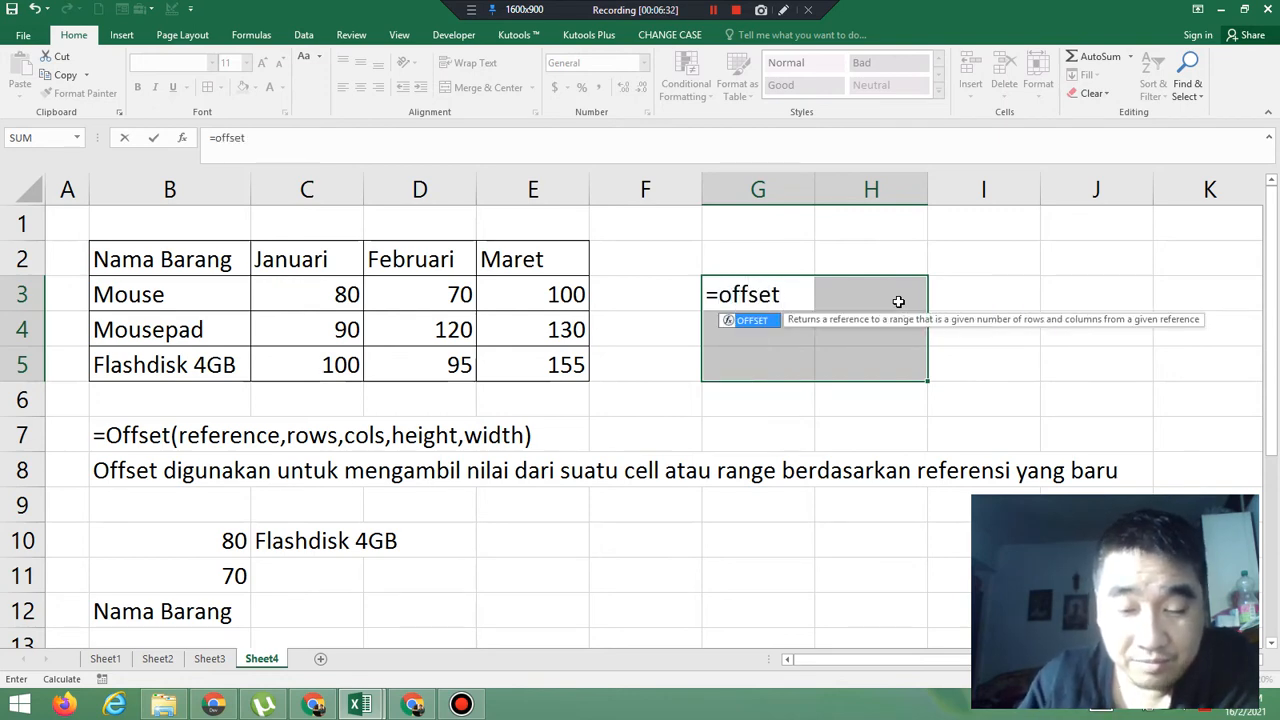
{"action": "type", "text": "("}
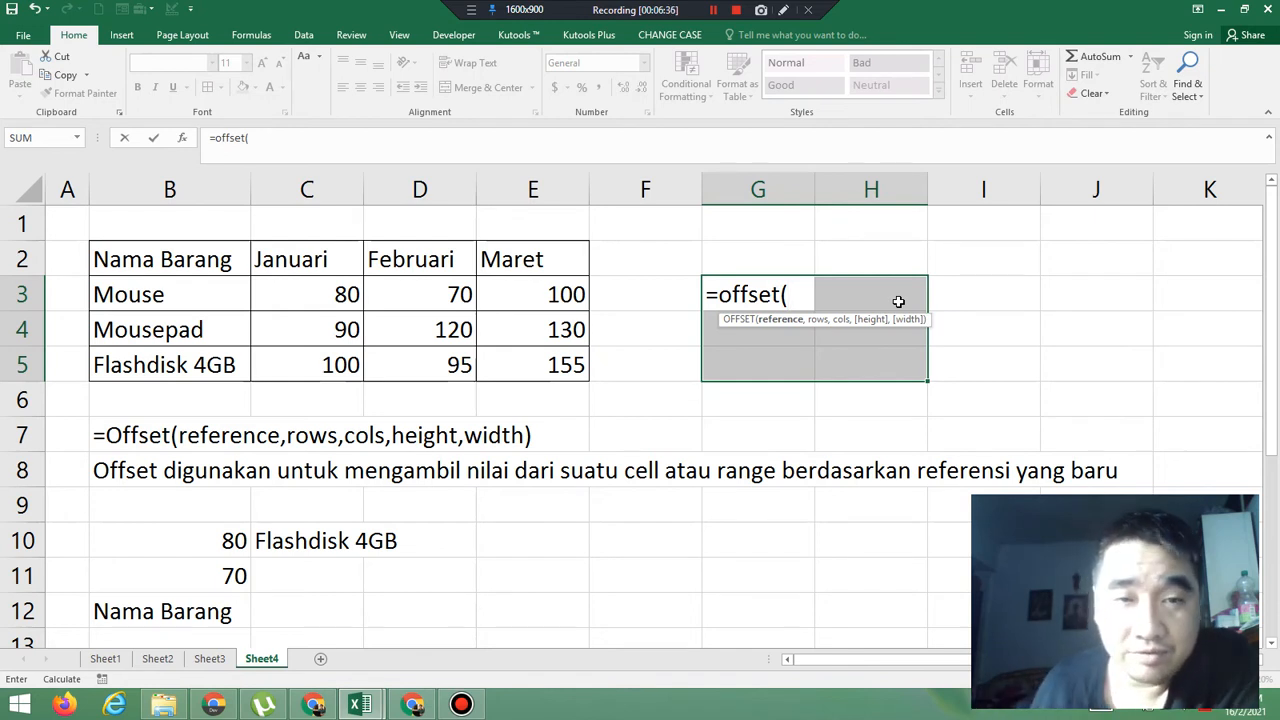
{"action": "left_click", "coordinate": [307, 284]}
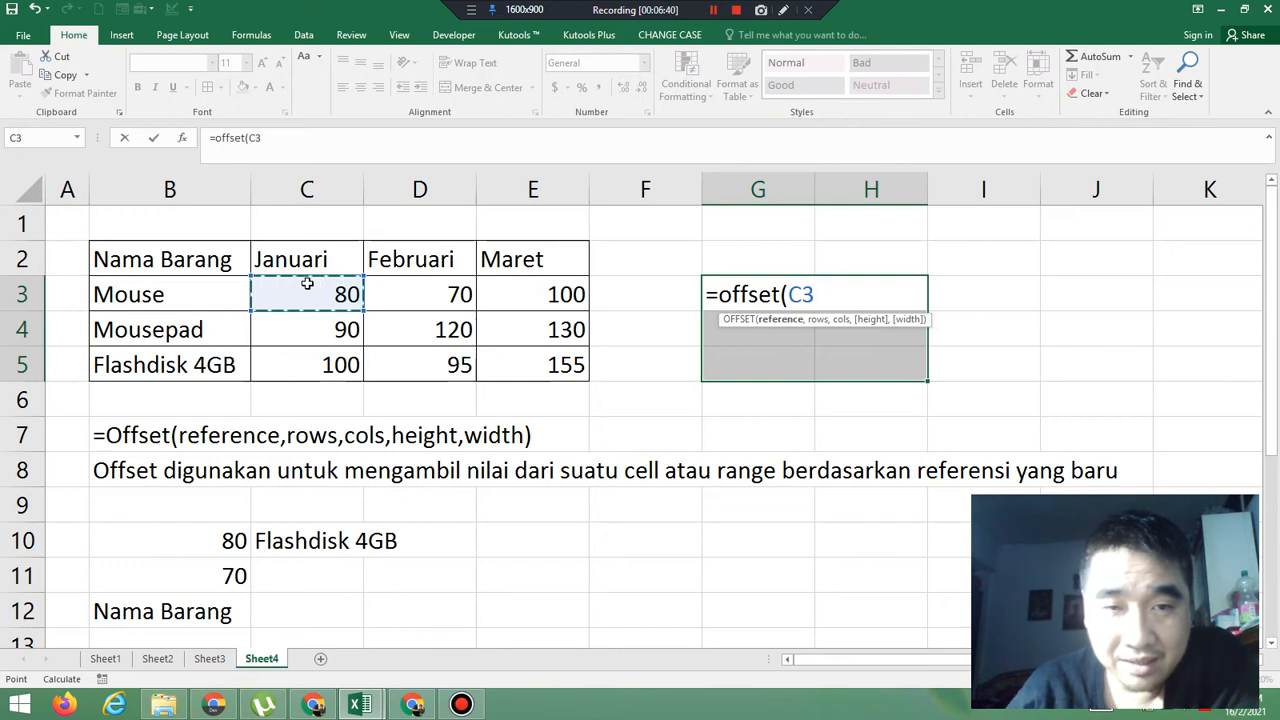
{"action": "type", "text": ","}
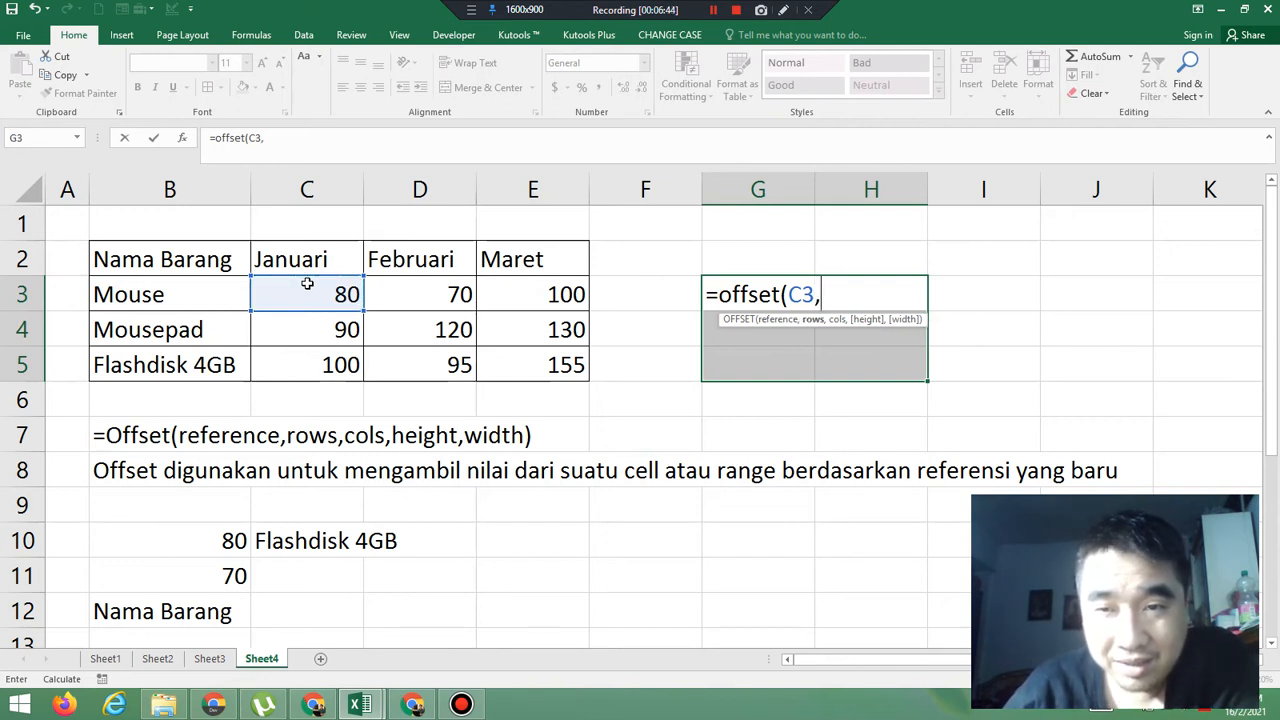
{"action": "type", "text": "2"}
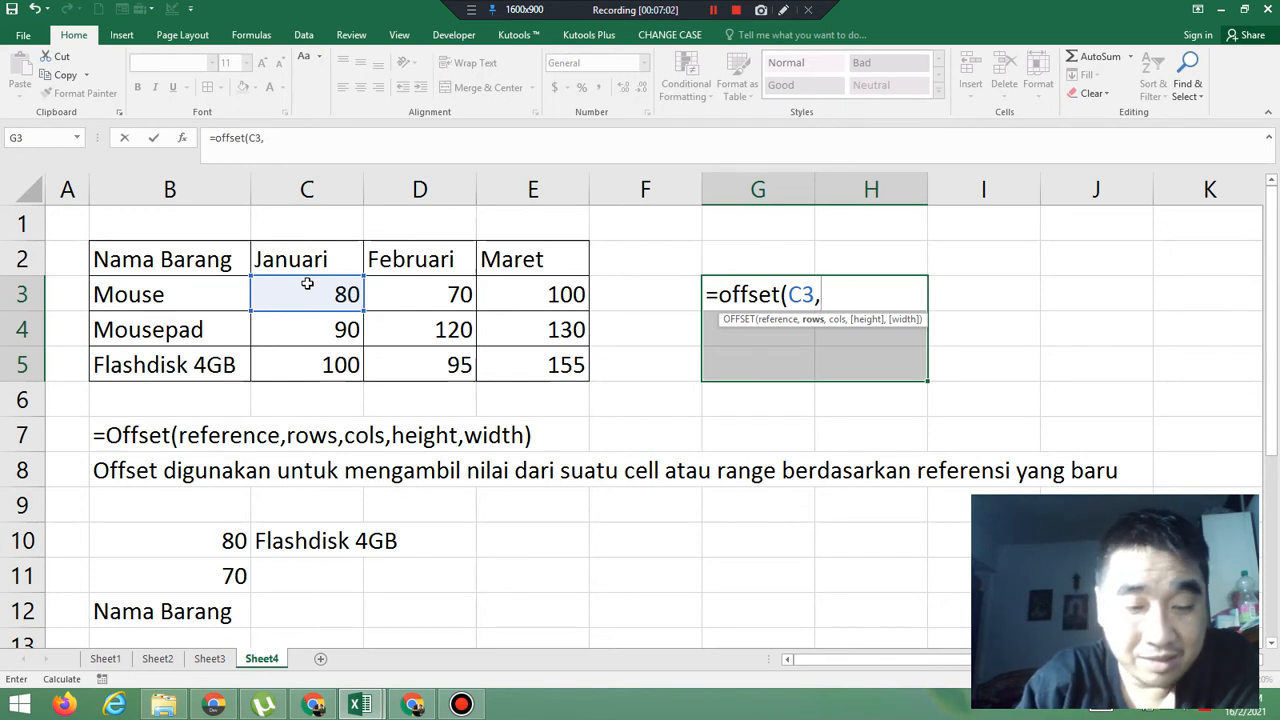
{"action": "type", "text": "1"}
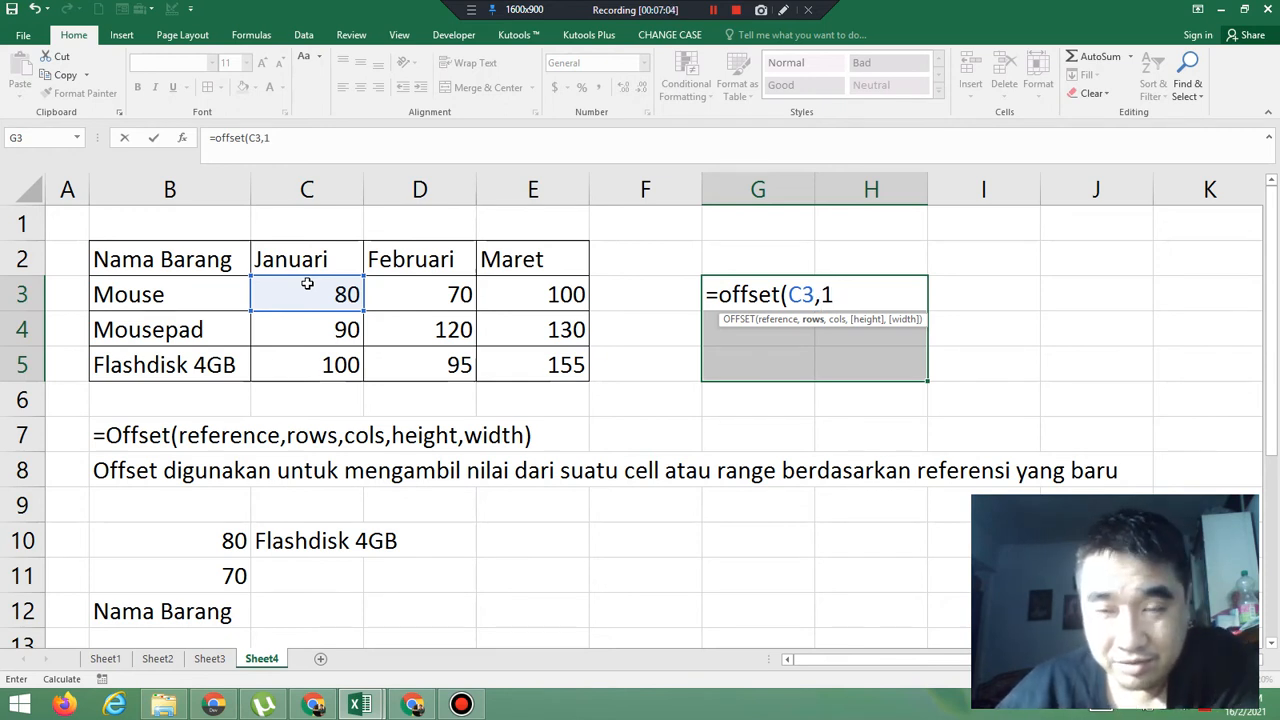
{"action": "type", "text": ","}
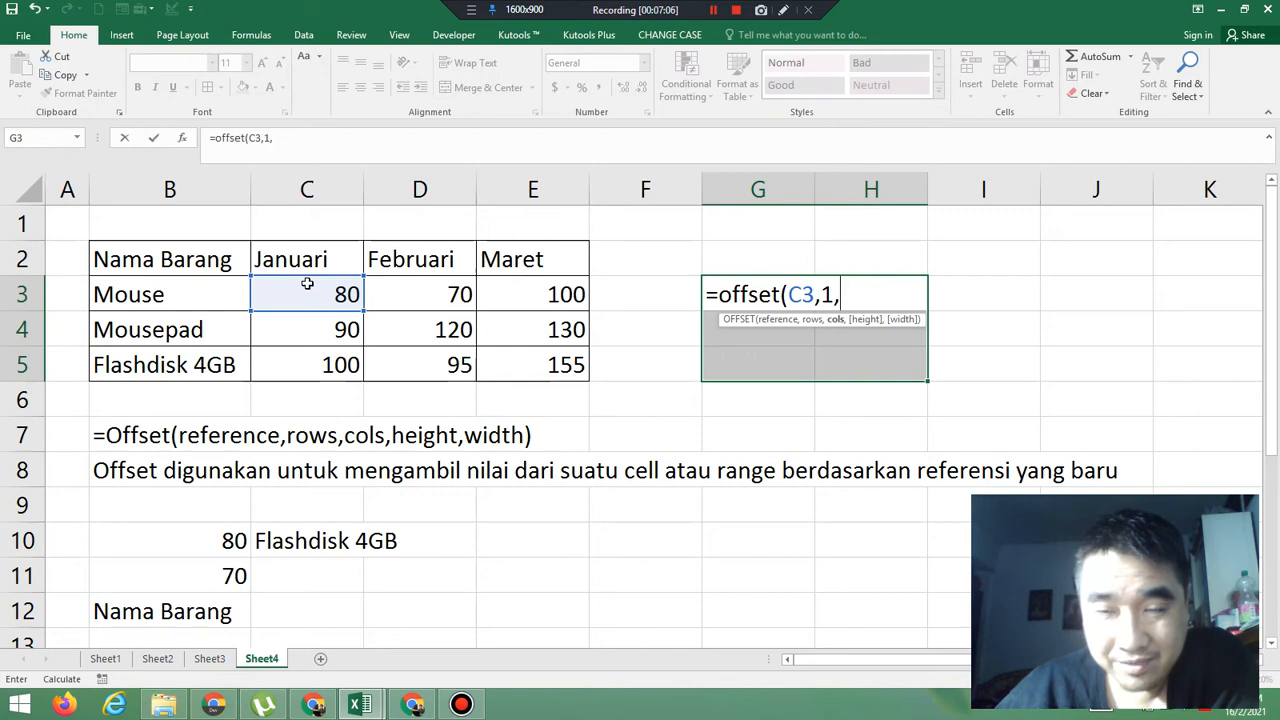
{"action": "type", "text": "1"}
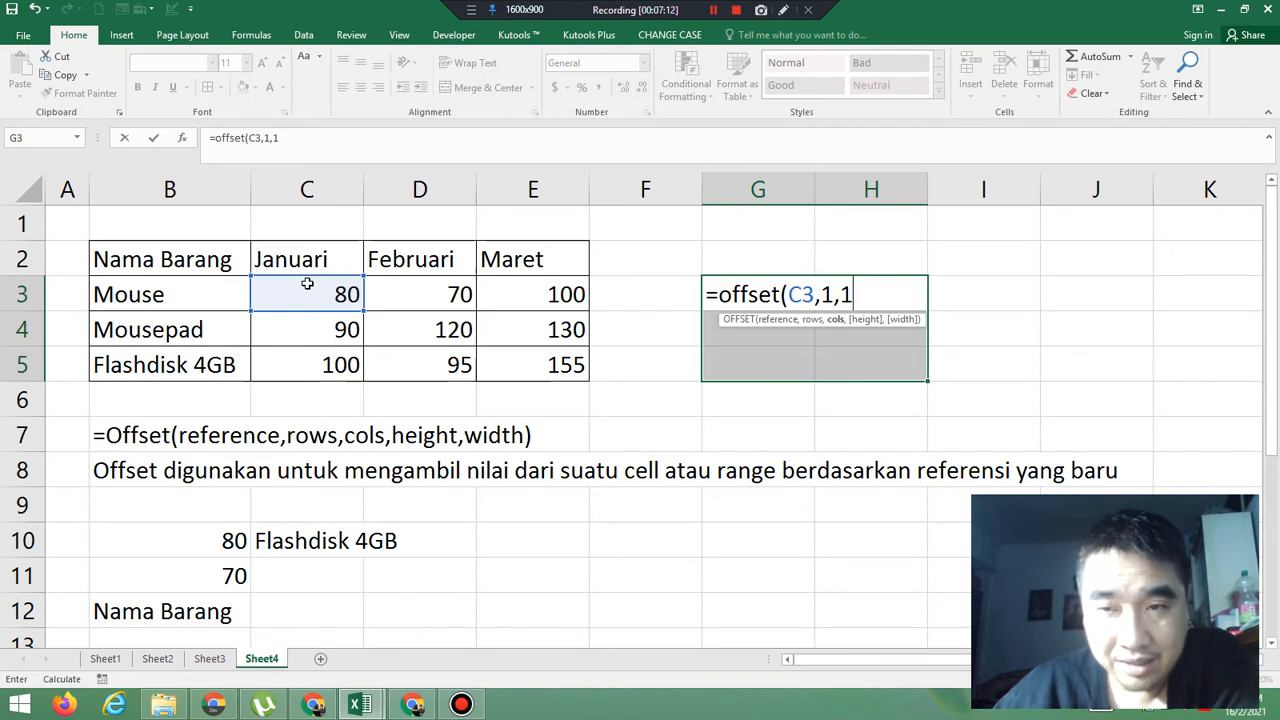
{"action": "type", "text": ",2"}
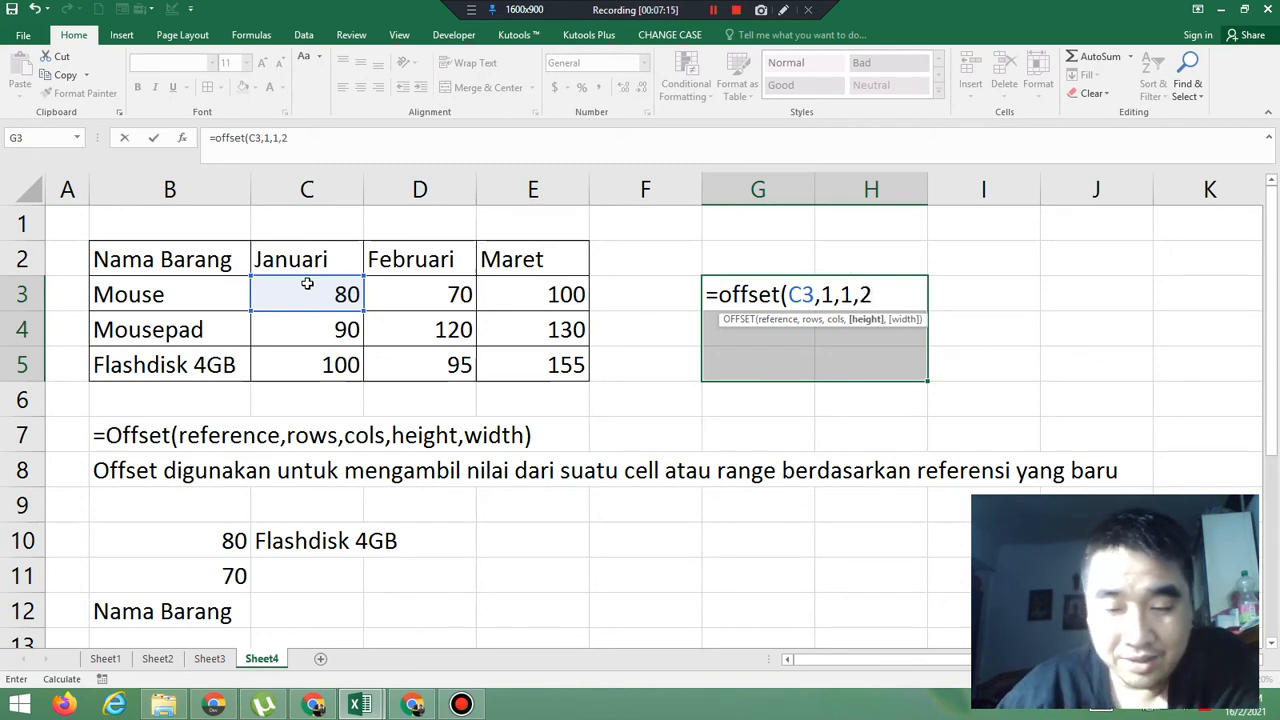
{"action": "type", "text": ","}
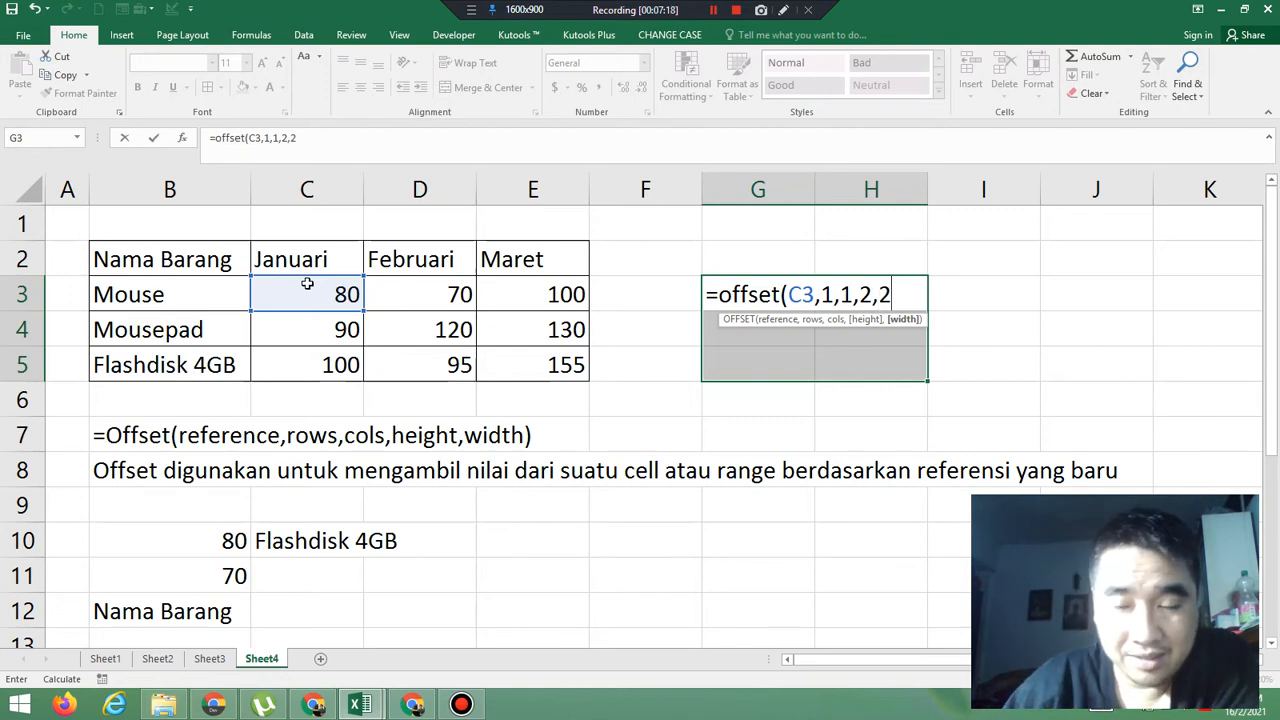
{"action": "type", "text": "2)"}
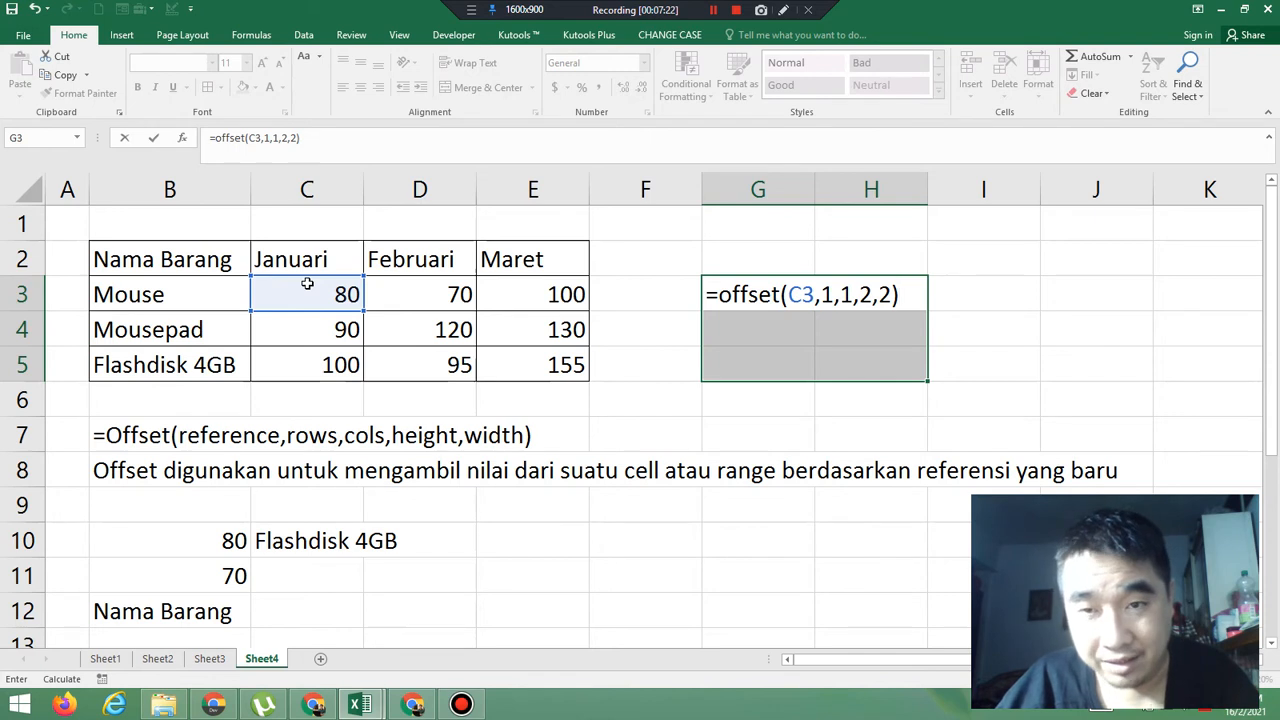
{"action": "key", "text": "ctrl+shift+Return"}
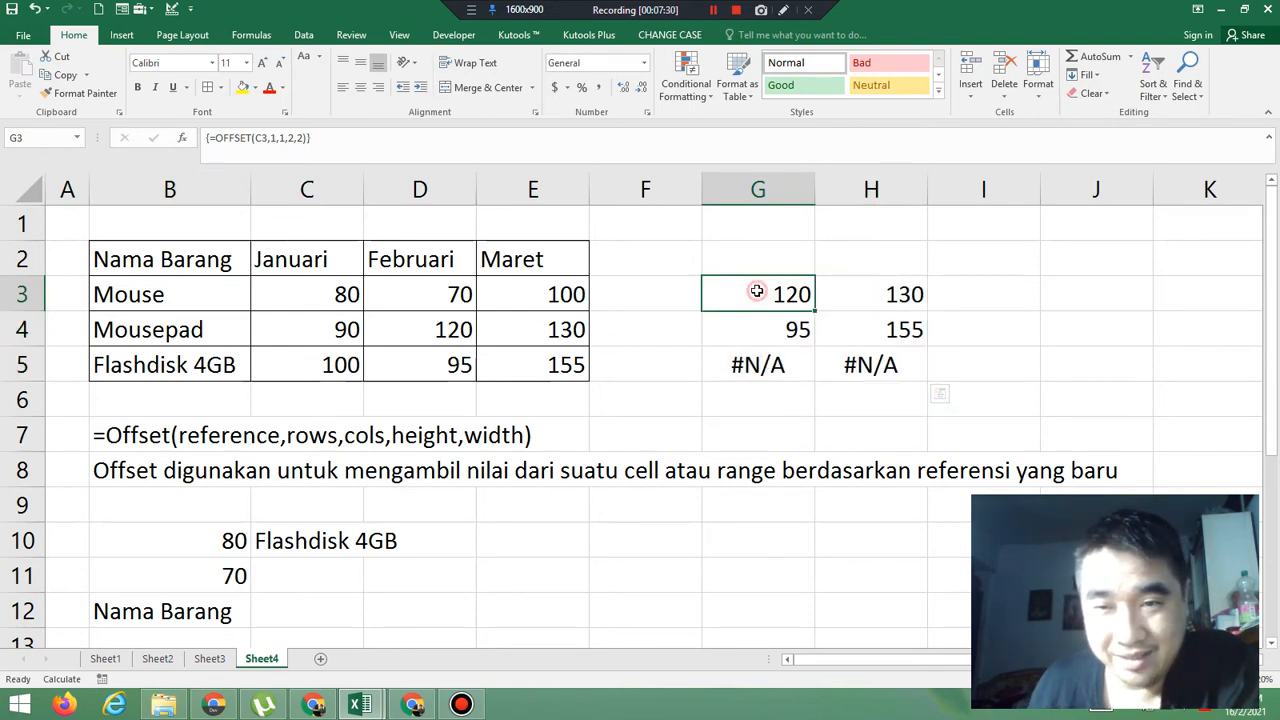
Examine the arguments of the array formula in cell G3, discard the edit, and check the formula in cell H3
{"action": "double_click", "coordinate": [757, 291]}
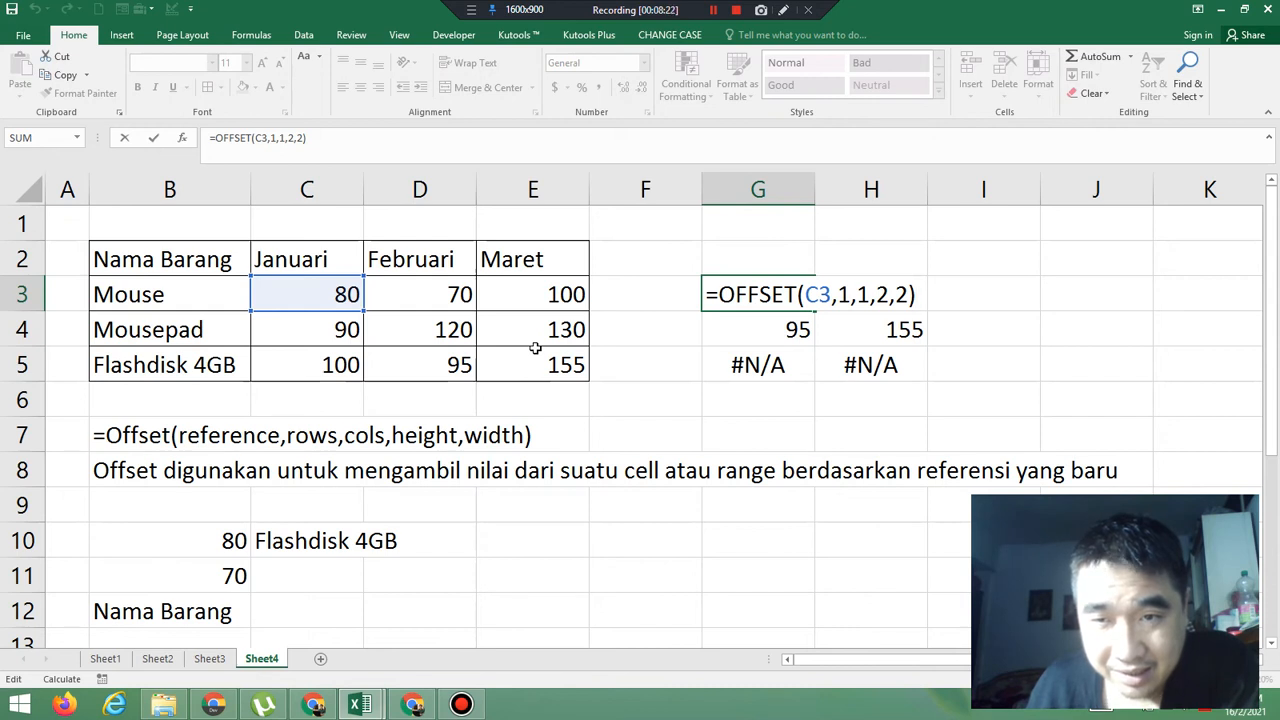
{"action": "key", "text": "Return"}
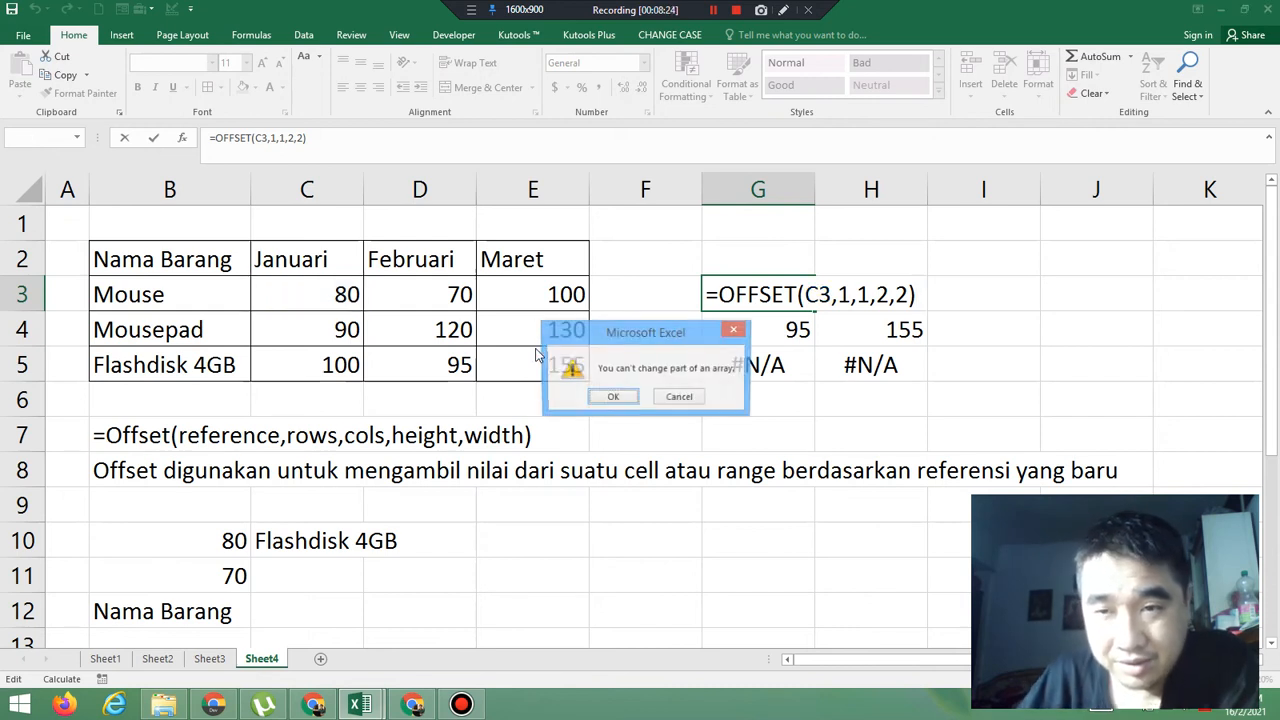
{"action": "left_click", "coordinate": [680, 397]}
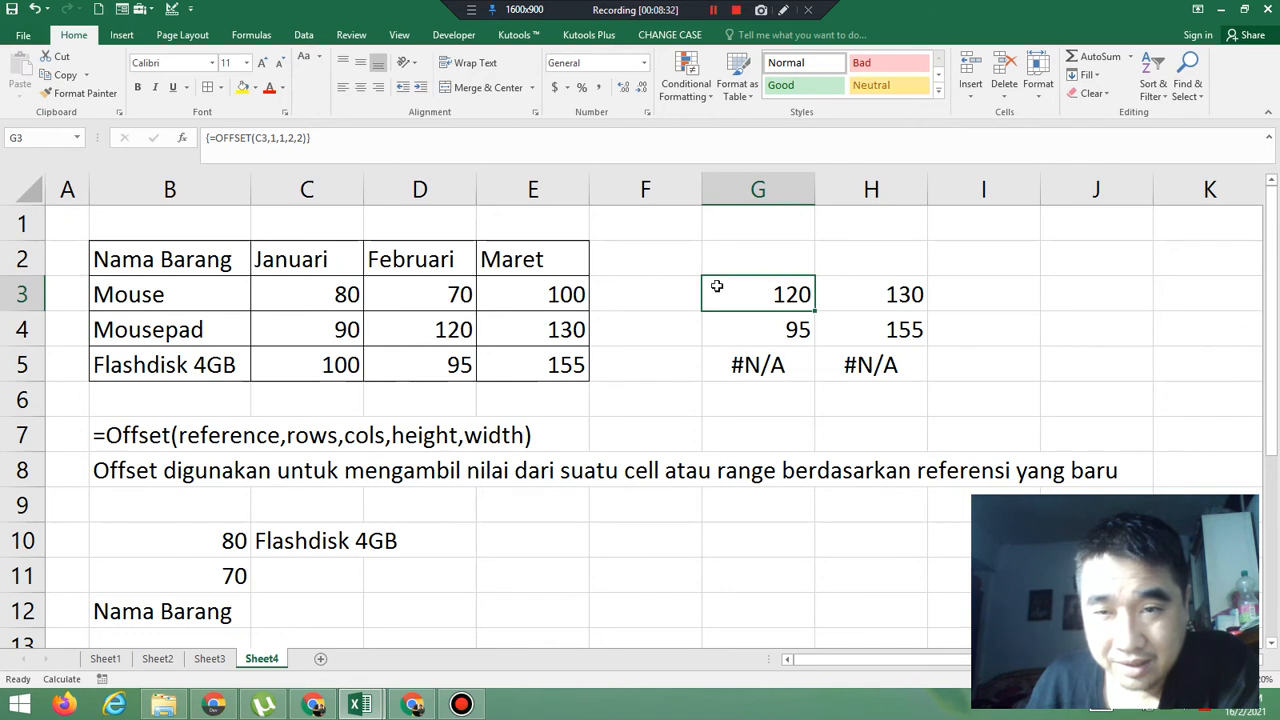
{"action": "left_click", "coordinate": [889, 301]}
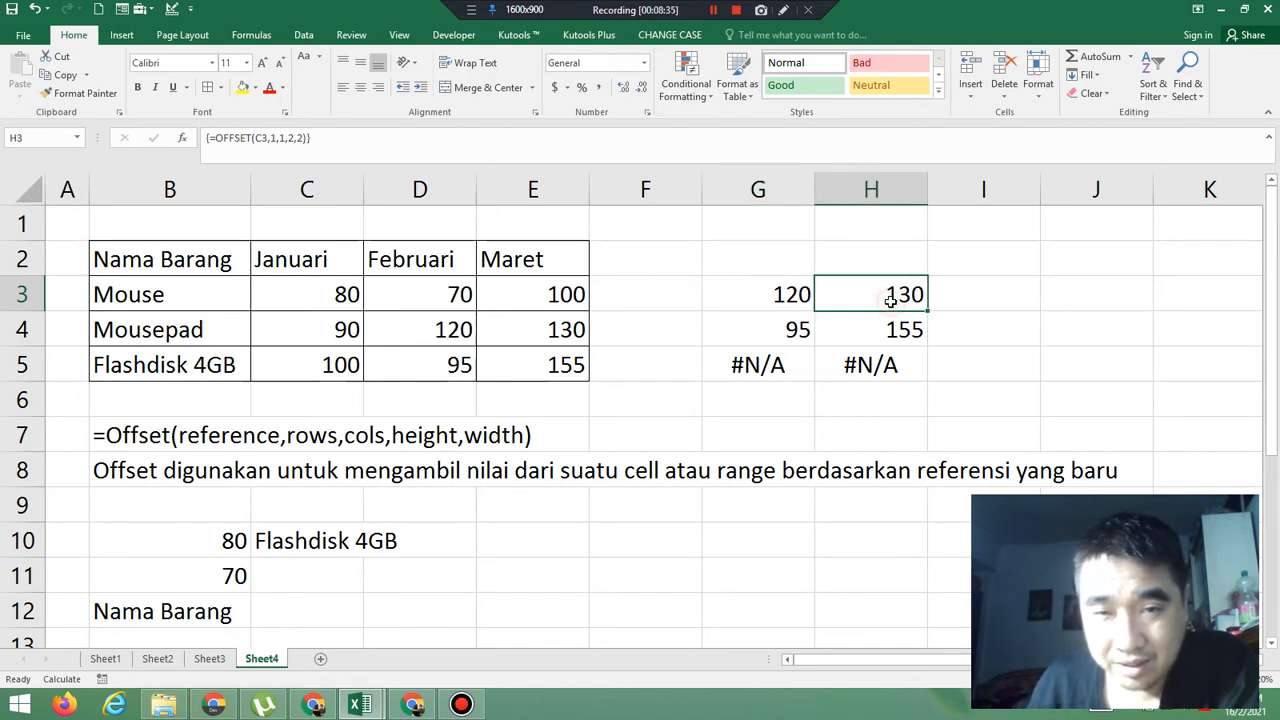
Check the array formula in cells G4 and H4, and review its arguments in G3, discarding the edit
{"action": "left_click", "coordinate": [779, 336]}
{"action": "left_click", "coordinate": [874, 331]}
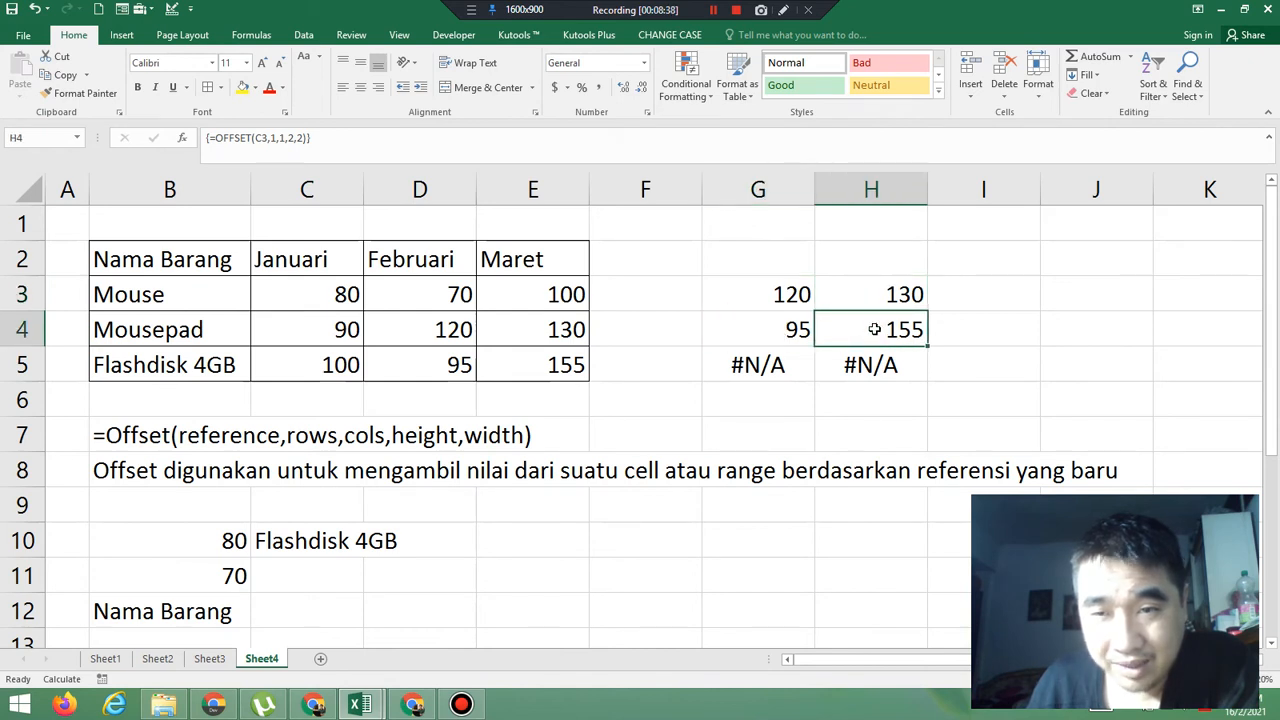
{"action": "left_click", "coordinate": [788, 301]}
{"action": "double_click", "coordinate": [788, 301]}
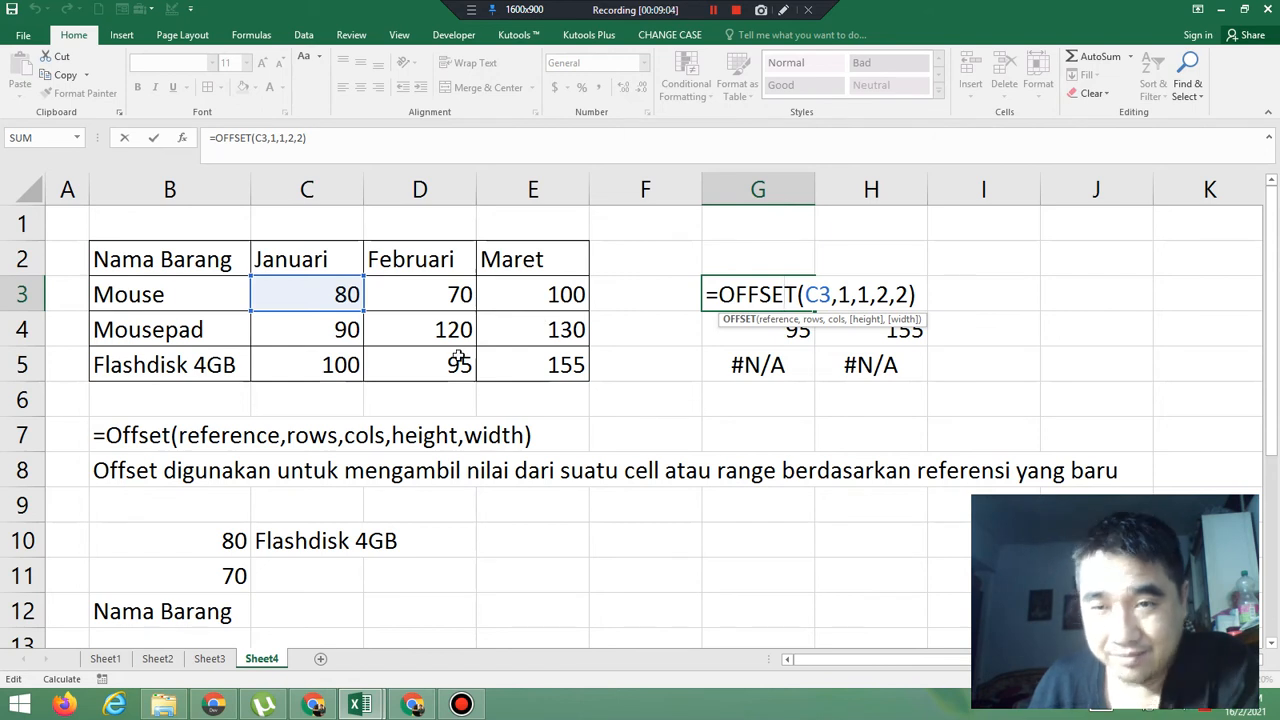
{"action": "key", "text": "Return"}
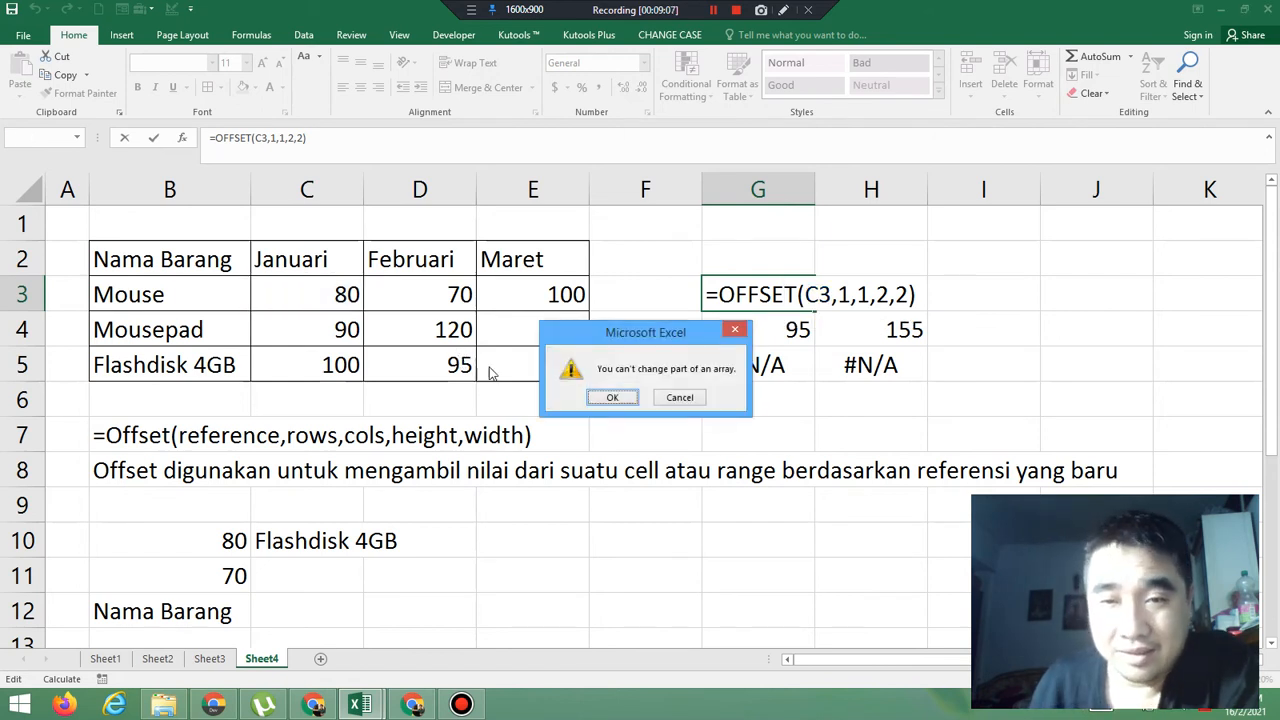
{"action": "left_click", "coordinate": [675, 398]}
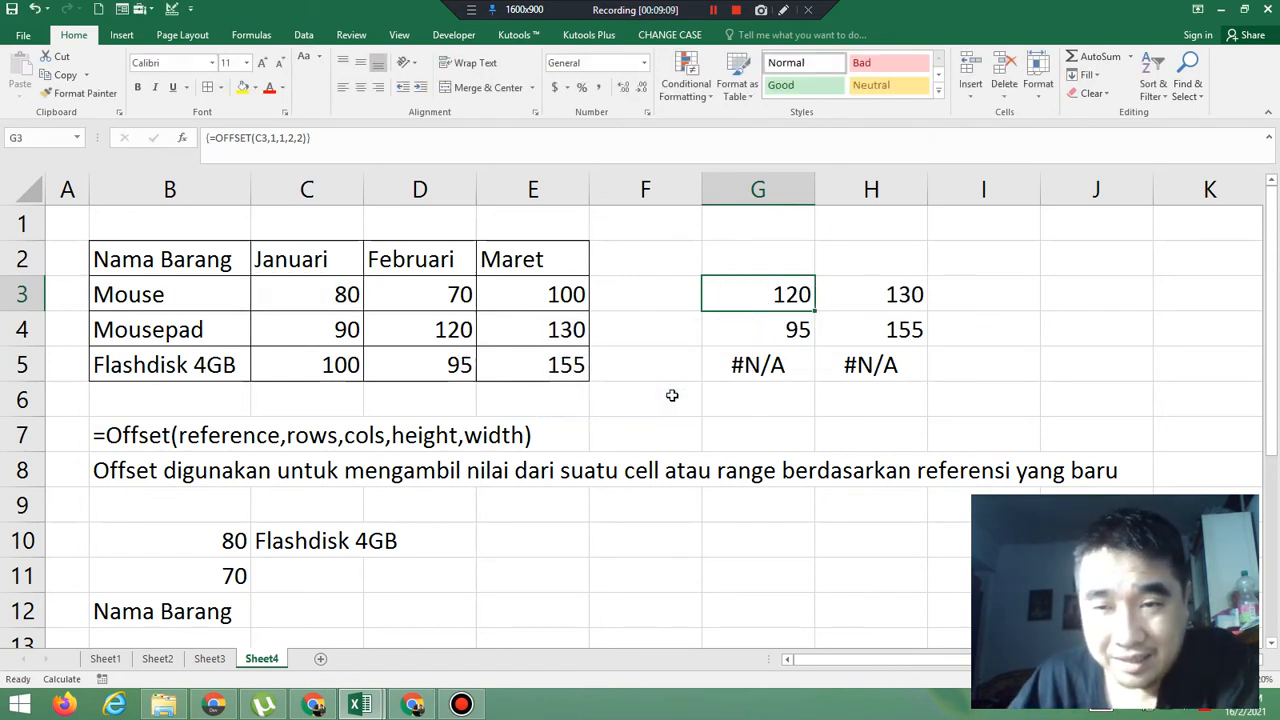
Examine the bottom row G5:H5 of the array against the full range G3:H5 that holds the OFFSET formula
{"action": "left_click", "coordinate": [735, 366]}
{"action": "left_click", "coordinate": [856, 367]}
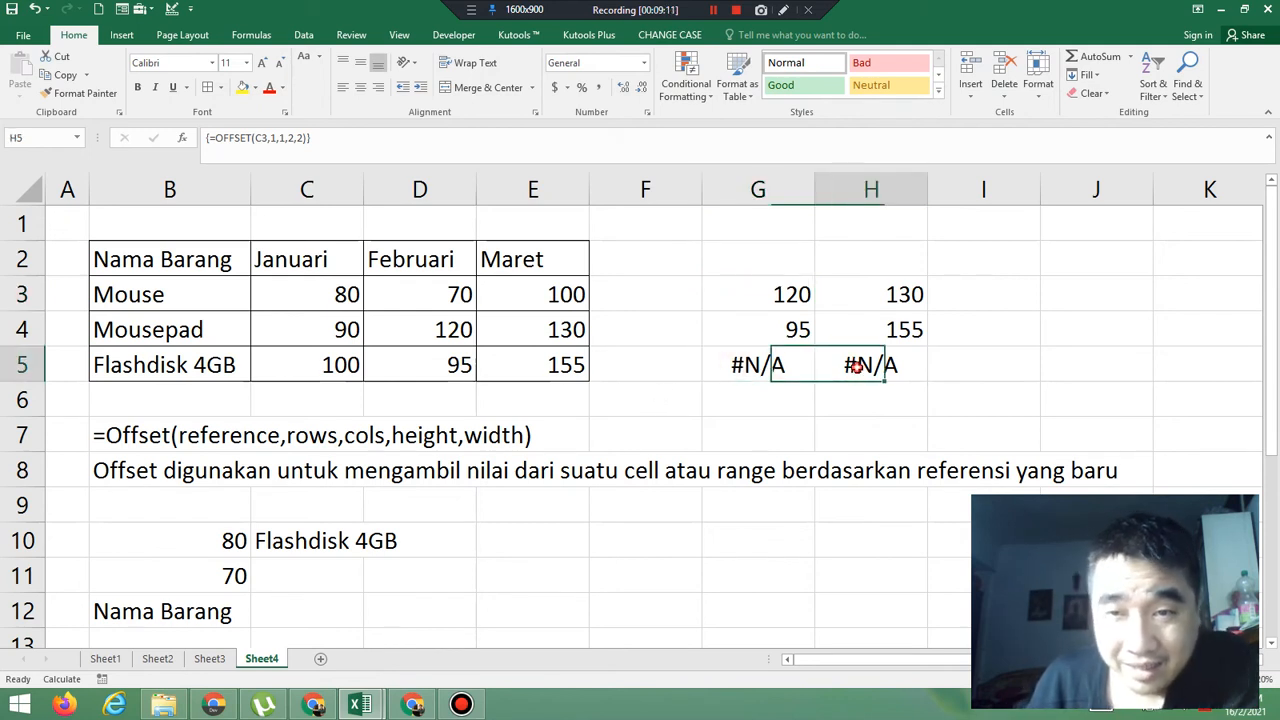
{"action": "left_click", "coordinate": [740, 365]}
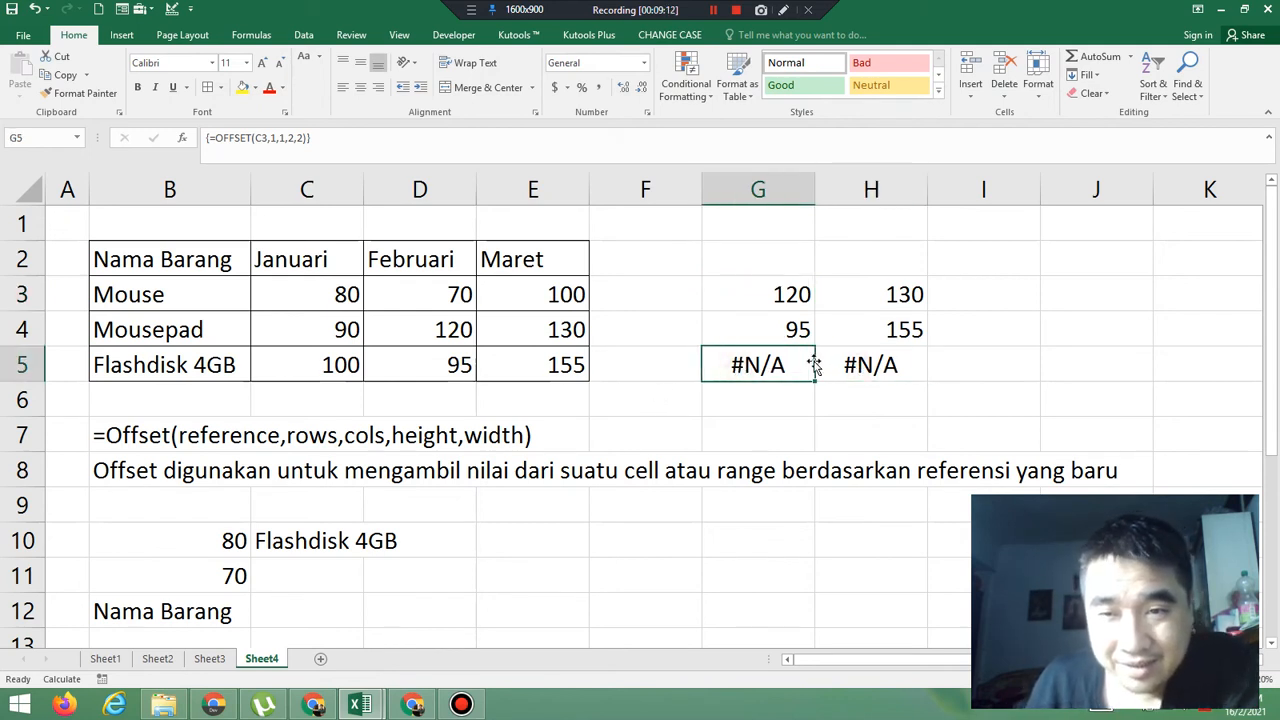
{"action": "left_click_drag", "start_coordinate": [815, 364], "coordinate": [852, 368]}
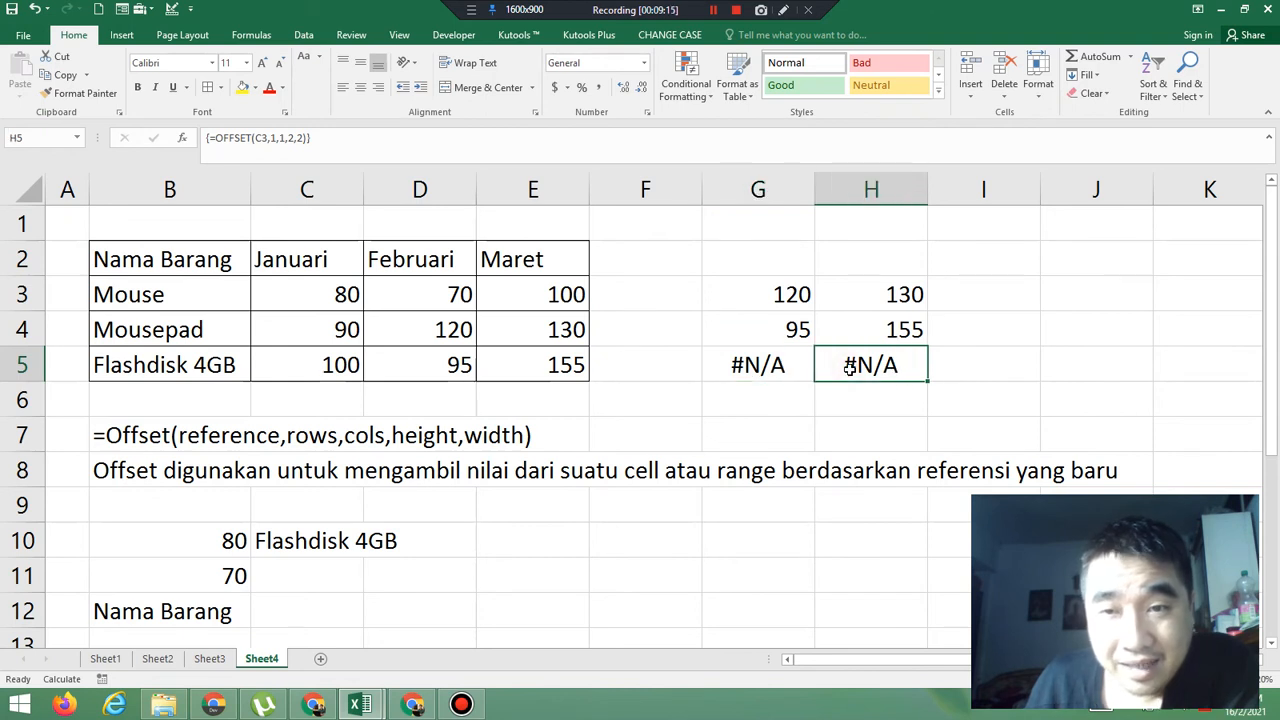
{"action": "left_click", "coordinate": [725, 300]}
{"action": "left_click_drag", "start_coordinate": [832, 300], "coordinate": [885, 366]}
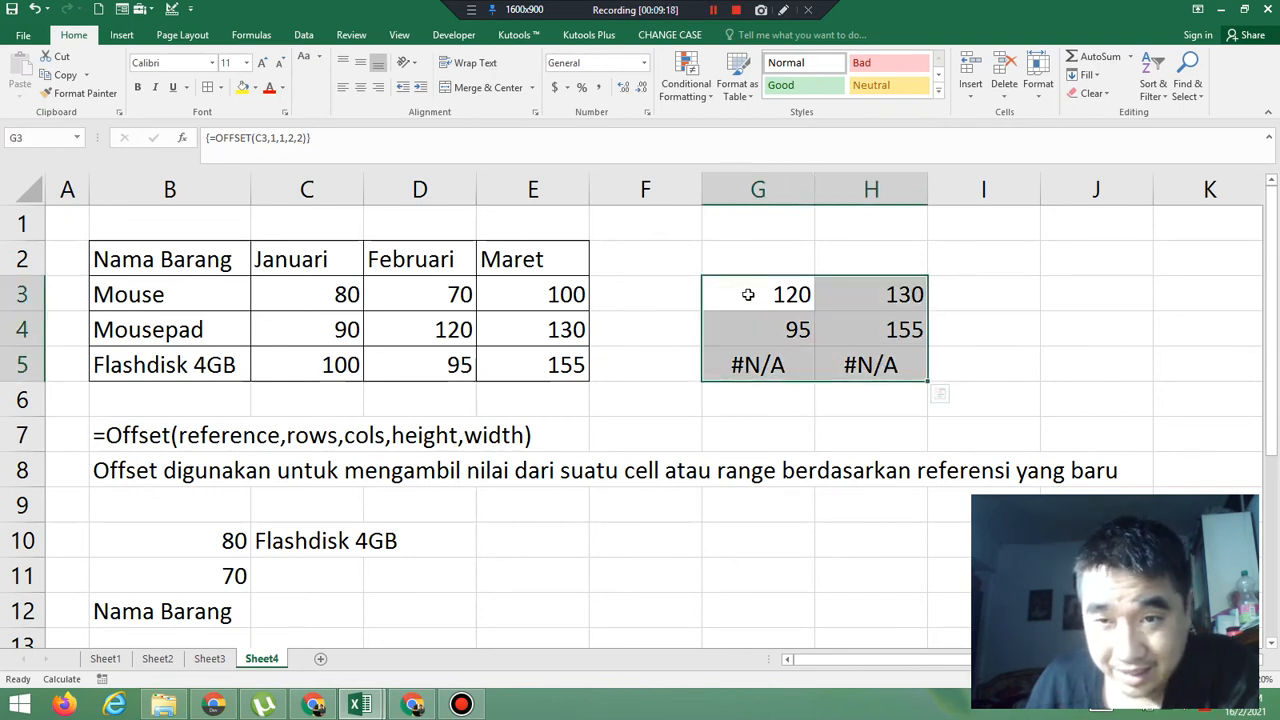
{"action": "left_click_drag", "start_coordinate": [743, 288], "coordinate": [887, 346]}
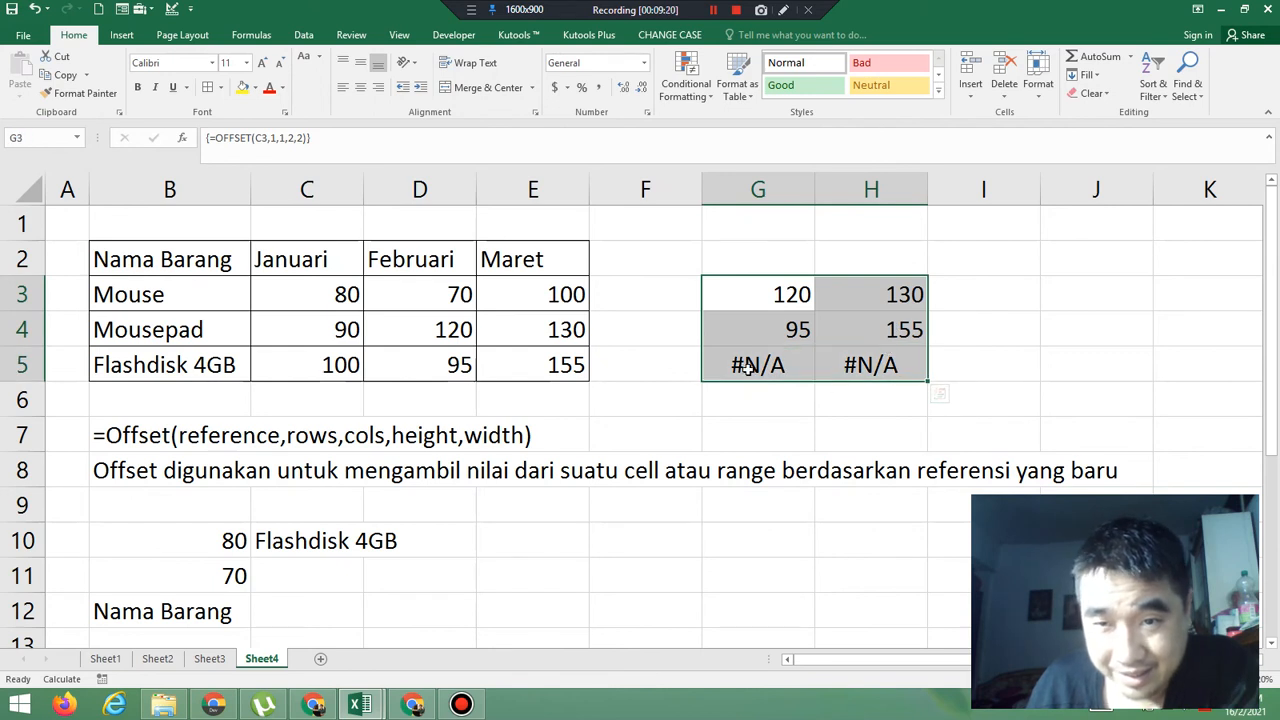
{"action": "left_click_drag", "start_coordinate": [758, 366], "coordinate": [905, 365]}
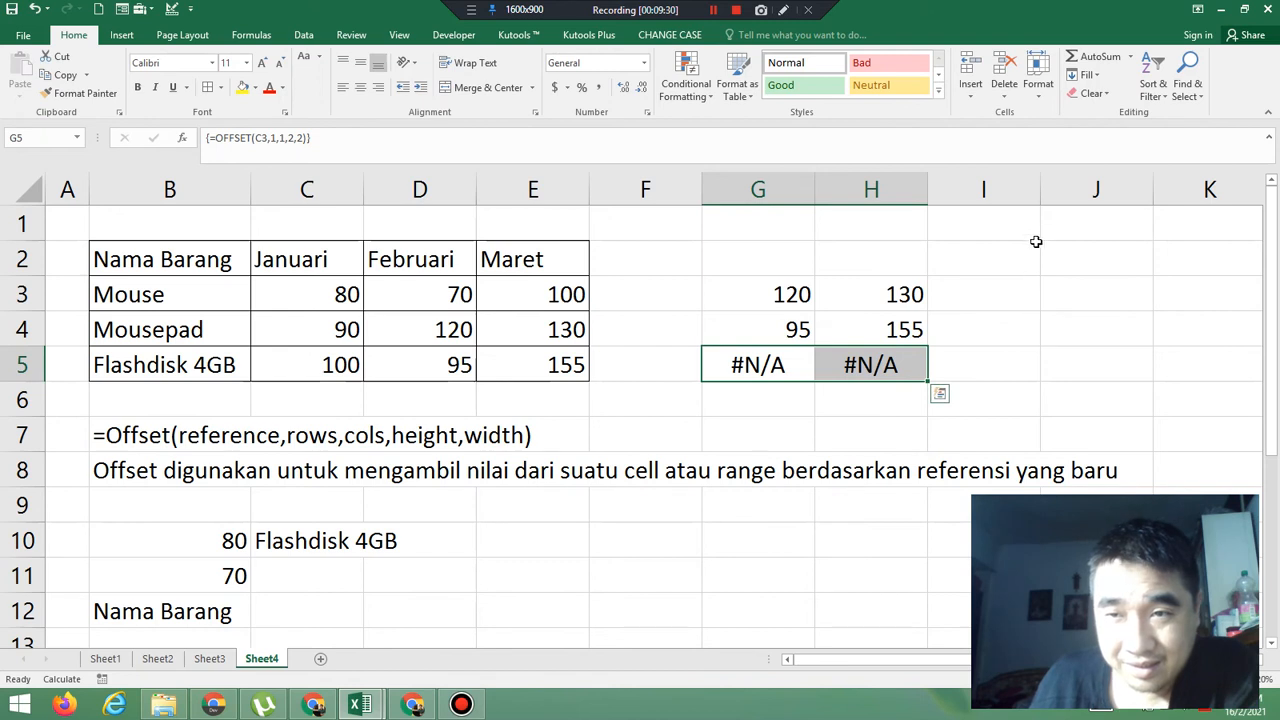
Narrow column I to a thin spacer column beside the array range G3:H5
{"action": "left_click_drag", "start_coordinate": [1037, 203], "coordinate": [935, 196]}
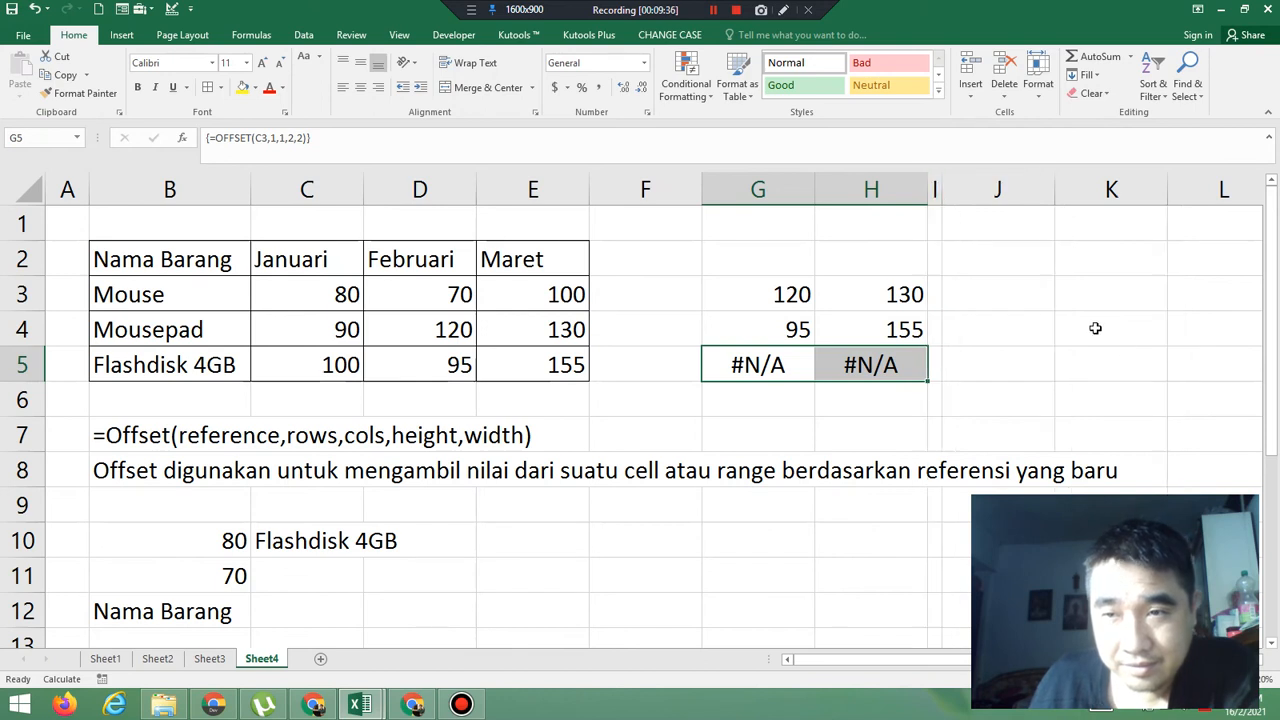
Enter =OFFSET(C2,1,1,3,2) as an array formula across the range J3:L5, using the Januari header as reference
{"action": "left_click", "coordinate": [1012, 291]}
{"action": "left_click_drag", "start_coordinate": [1148, 303], "coordinate": [1194, 363]}
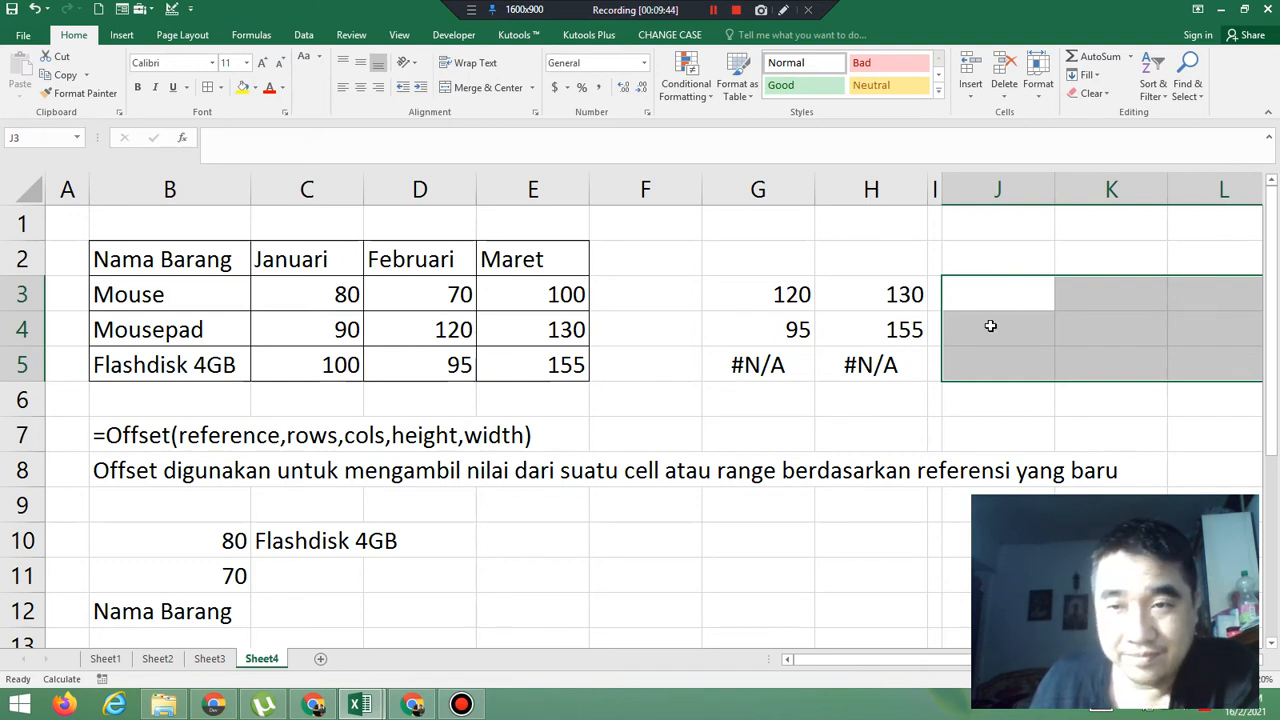
{"action": "left_click", "coordinate": [1014, 290]}
{"action": "left_click_drag", "start_coordinate": [1012, 290], "coordinate": [1193, 366]}
{"action": "type", "text": "="}
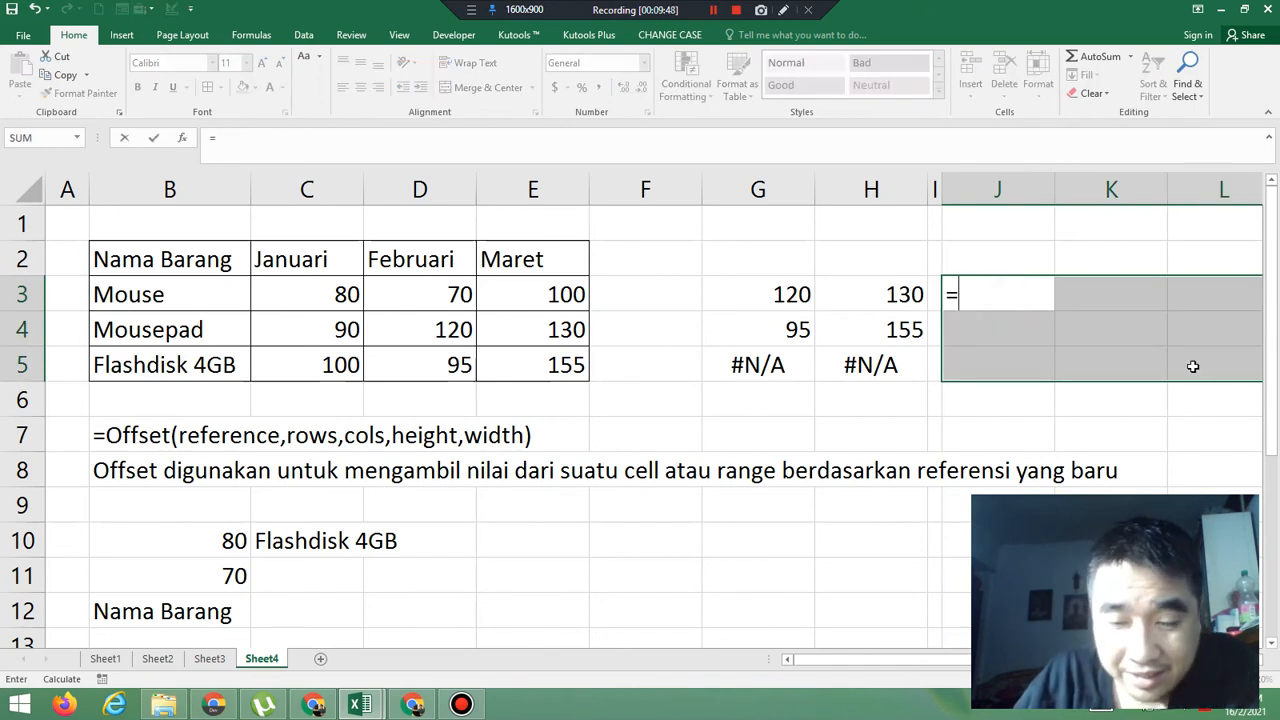
{"action": "type", "text": "offset("}
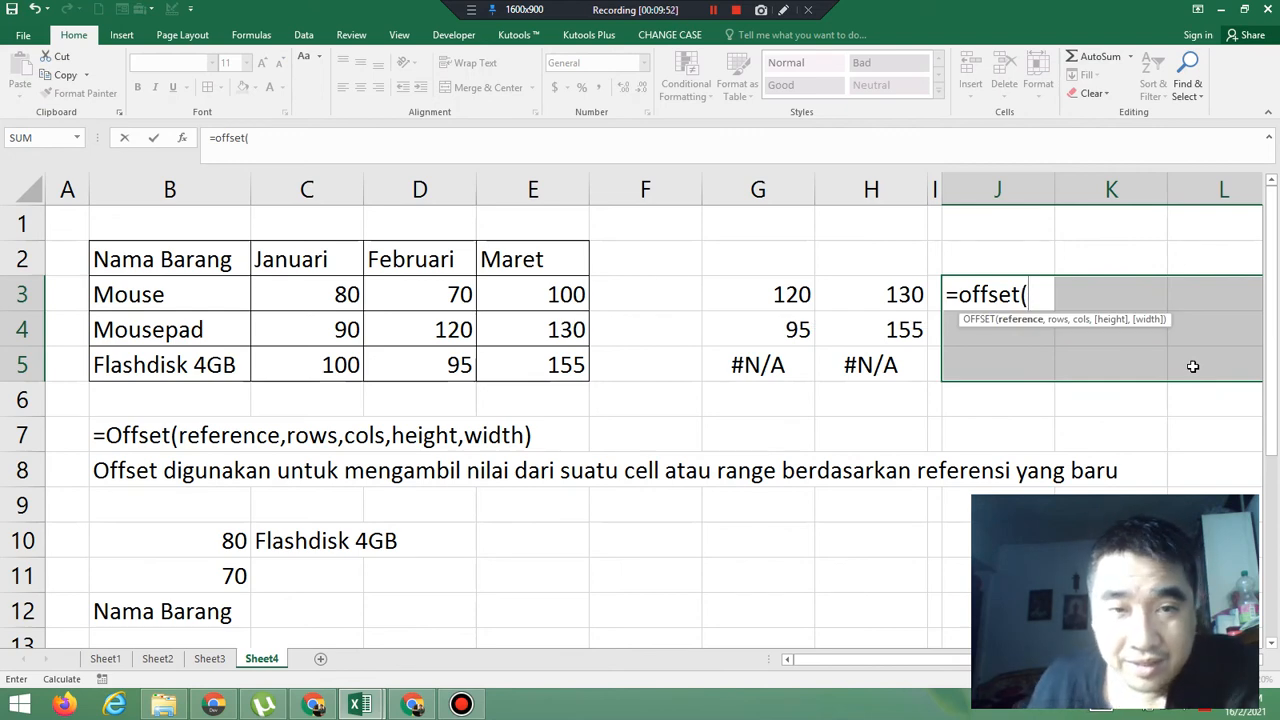
{"action": "left_click", "coordinate": [306, 262]}
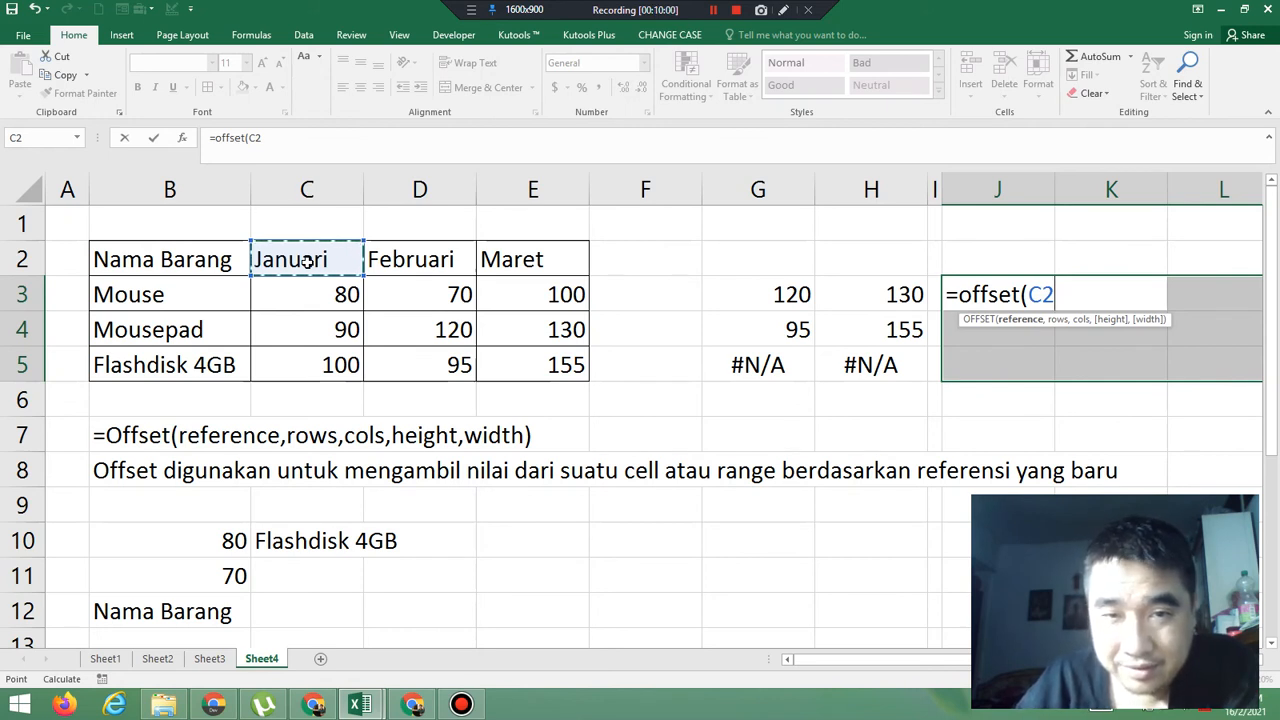
{"action": "type", "text": ","}
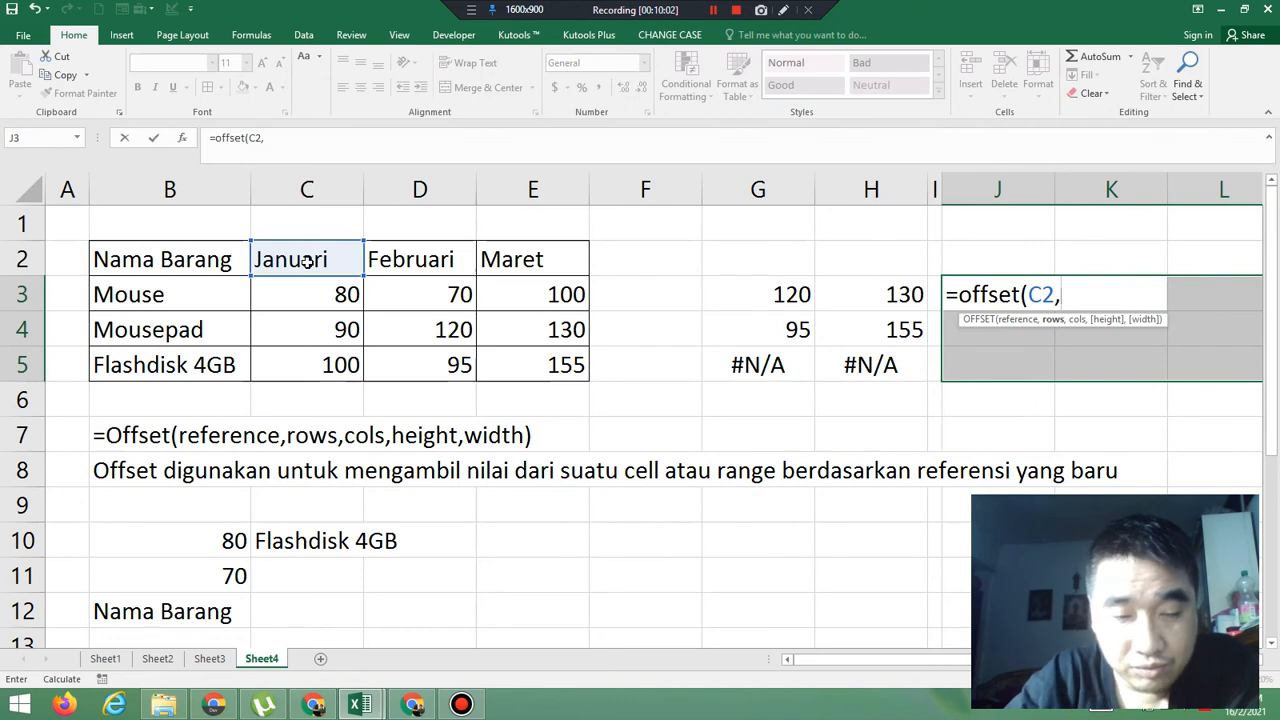
{"action": "type", "text": "1"}
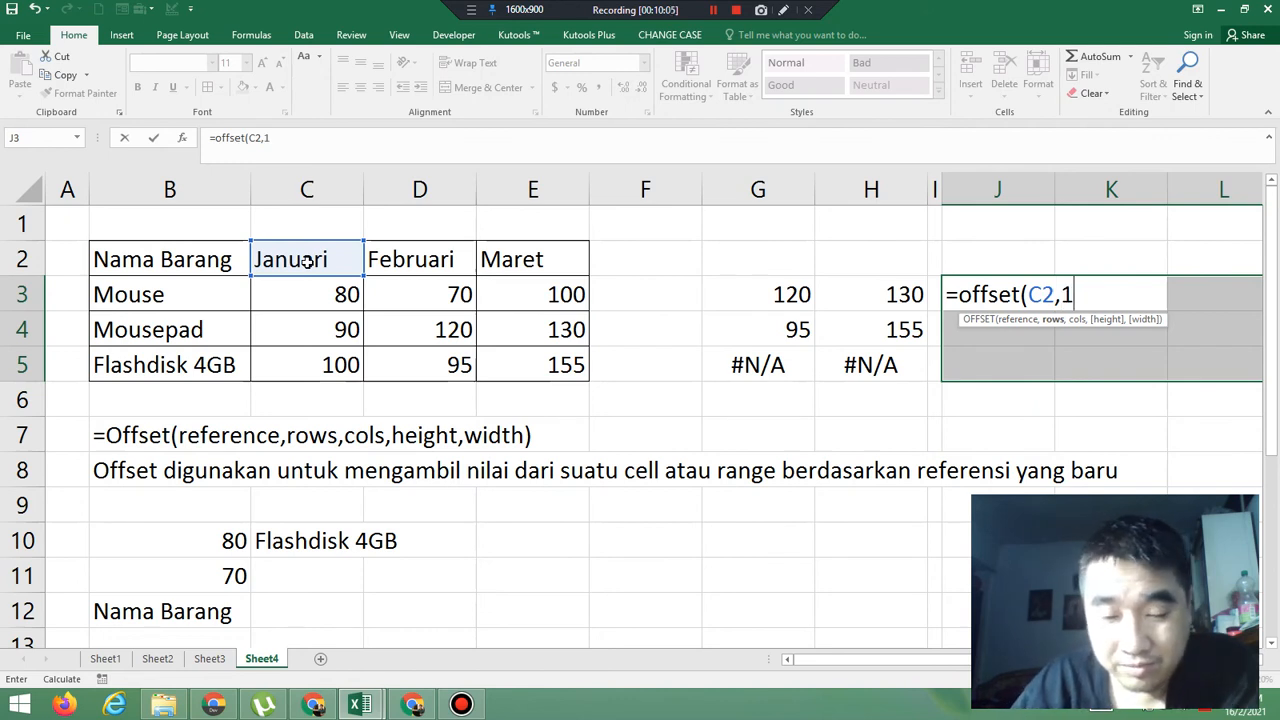
{"action": "type", "text": "."}
{"action": "key", "text": "BackSpace"}
{"action": "type", "text": ",1"}
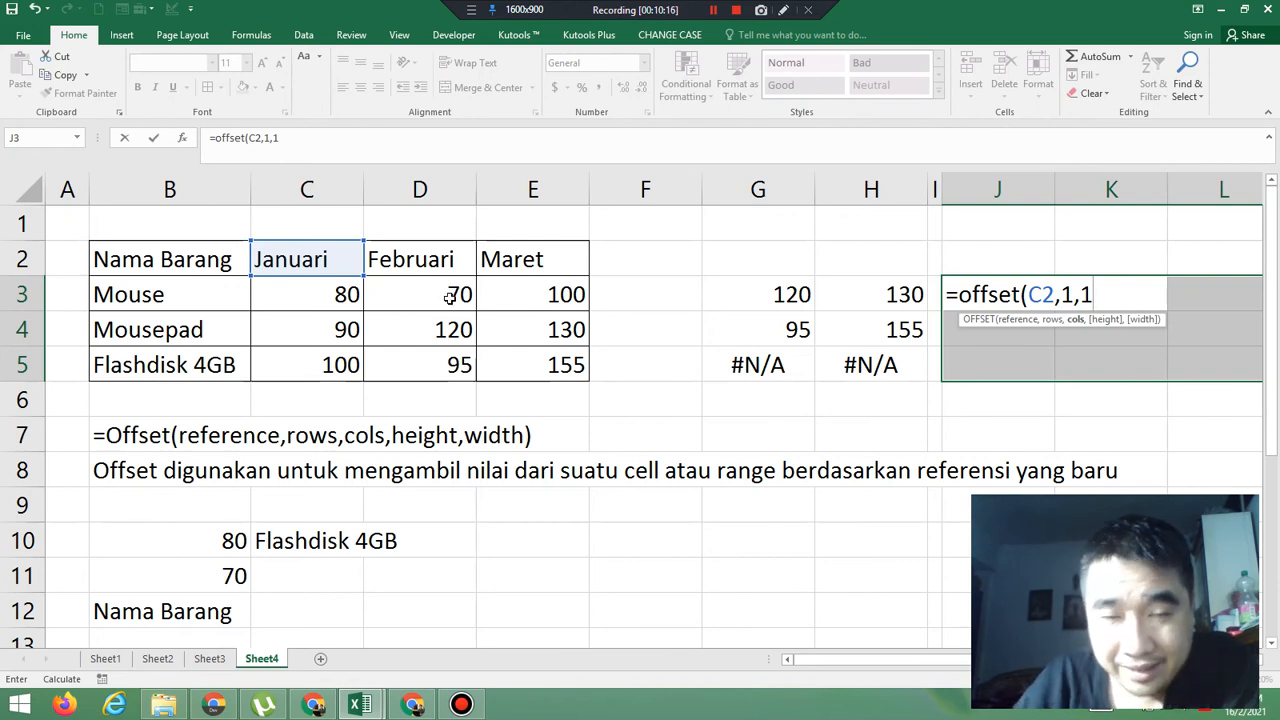
{"action": "type", "text": ",3"}
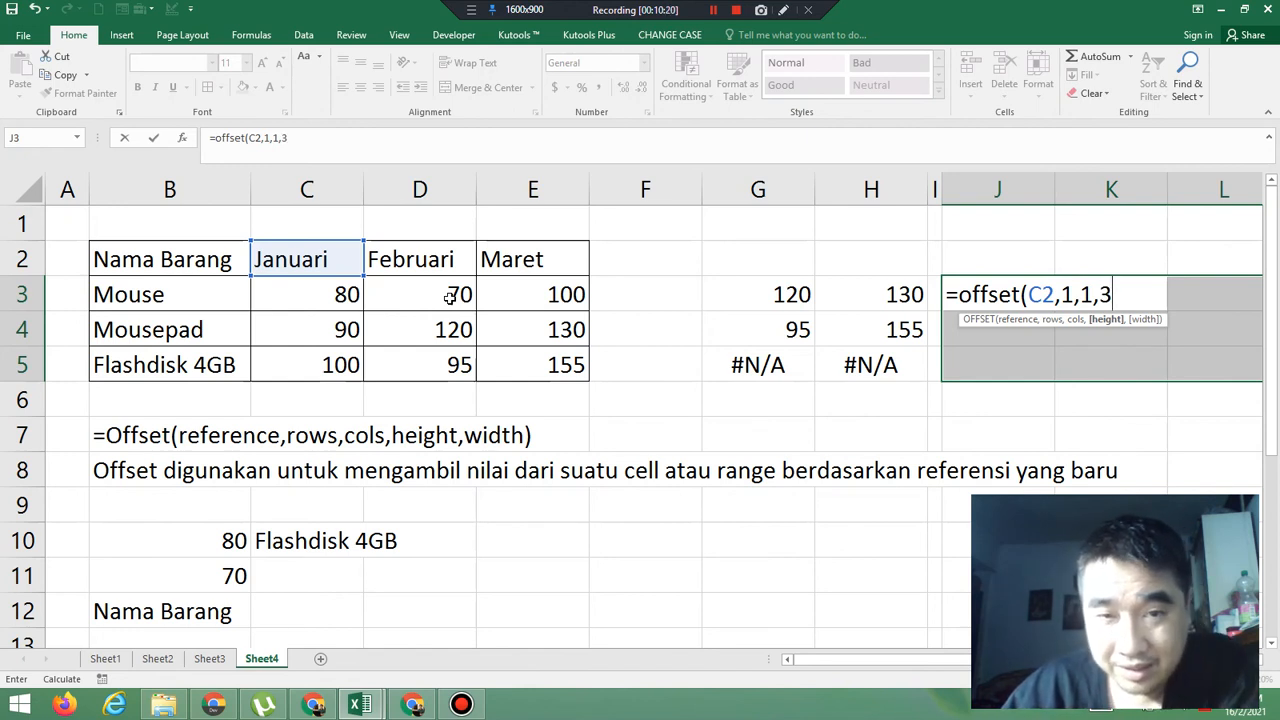
{"action": "type", "text": ","}
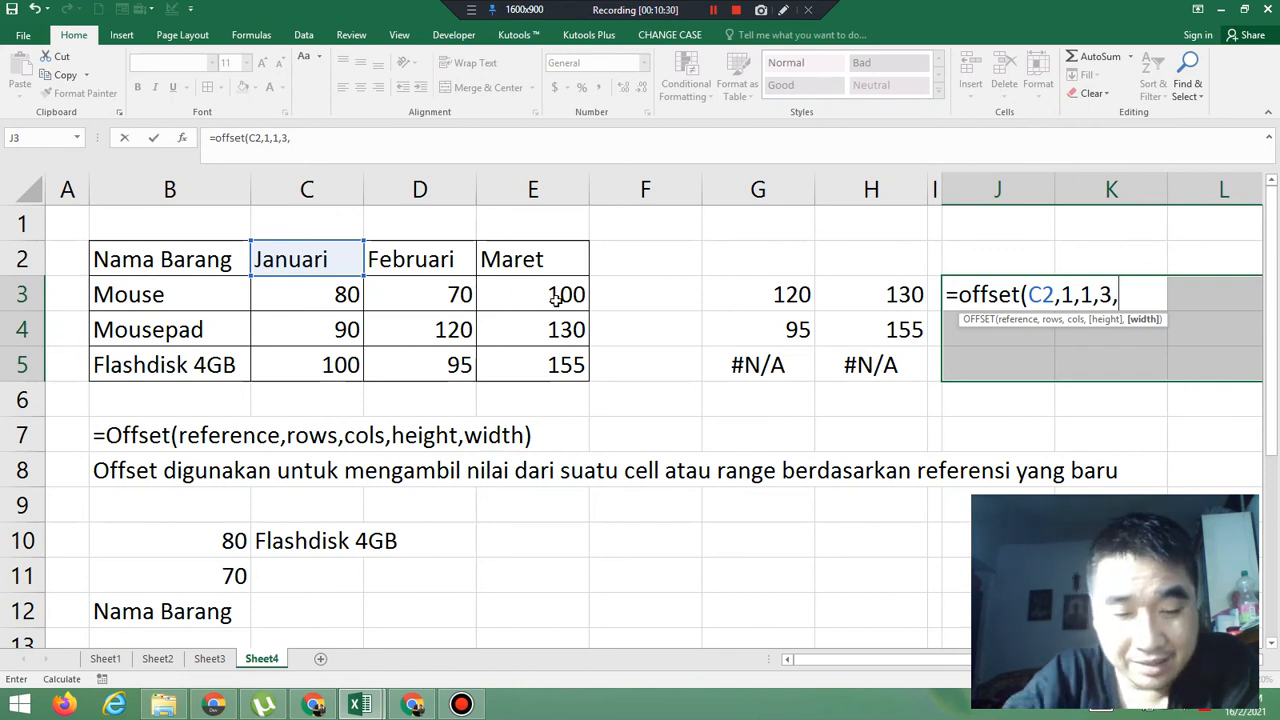
{"action": "type", "text": "2)"}
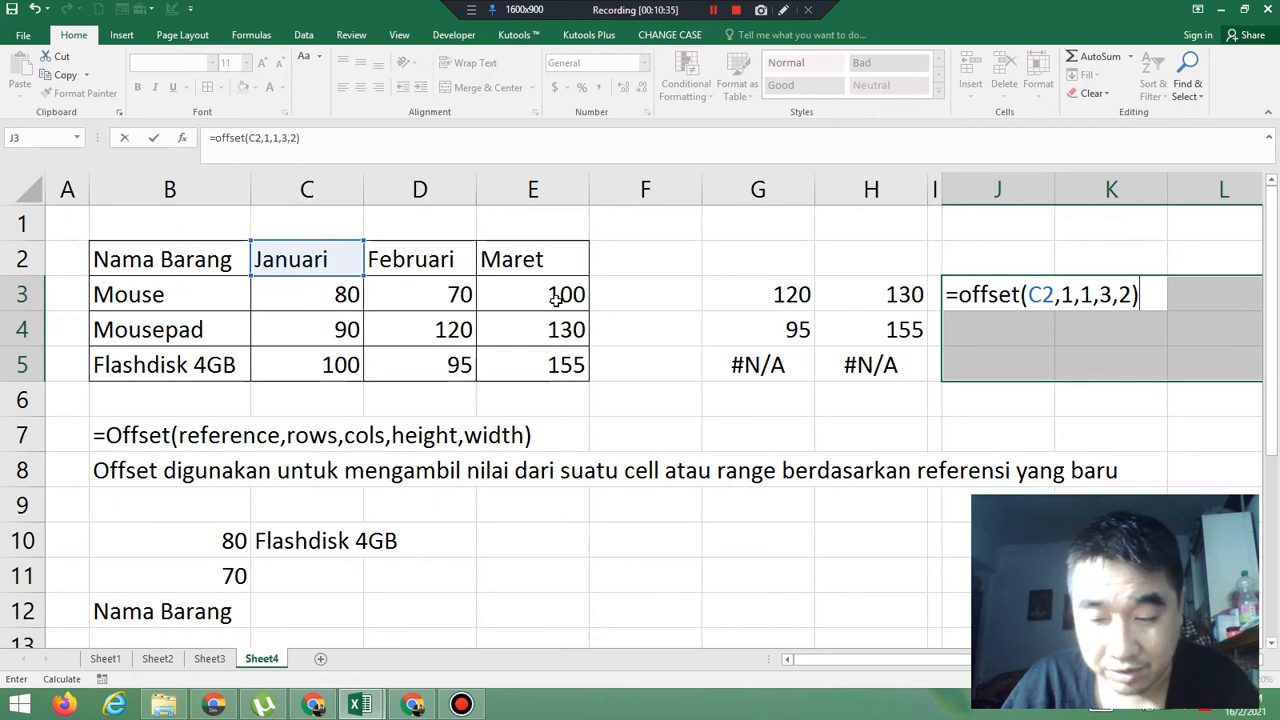
{"action": "key", "text": "ctrl+shift+Return"}
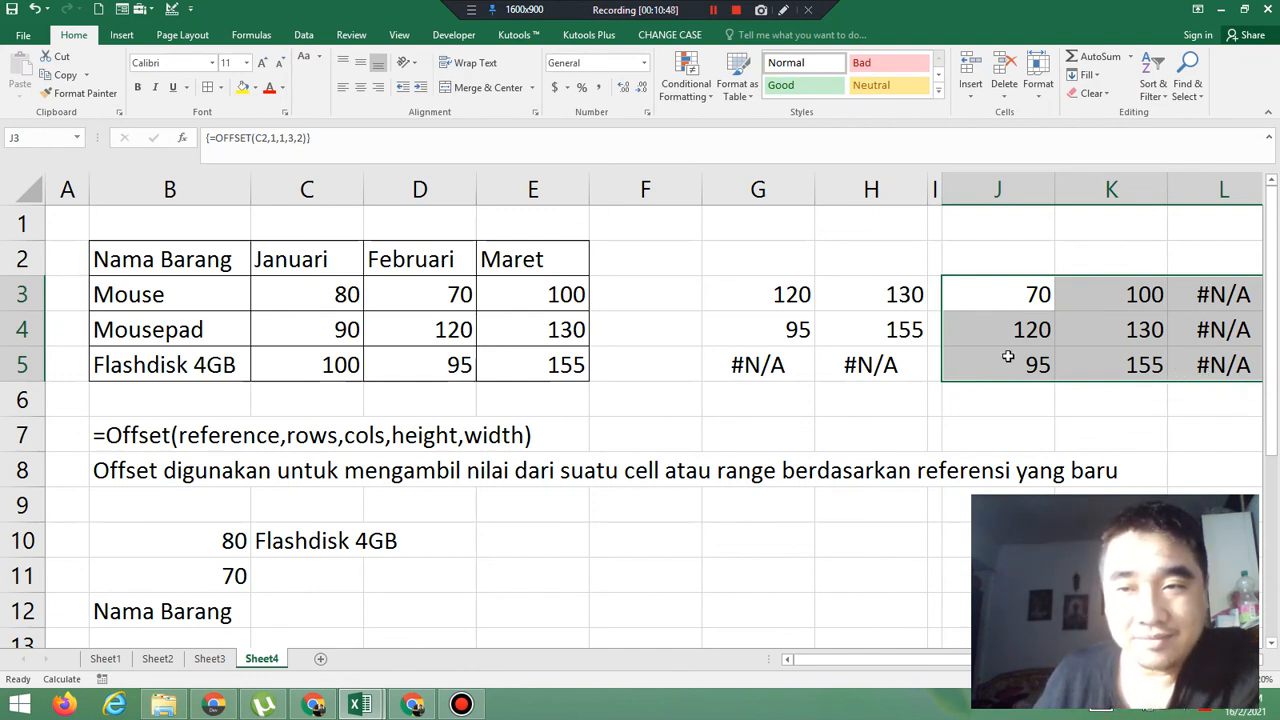
Delete the whole array formula from the range J3:L5
{"action": "left_click", "coordinate": [1043, 400]}
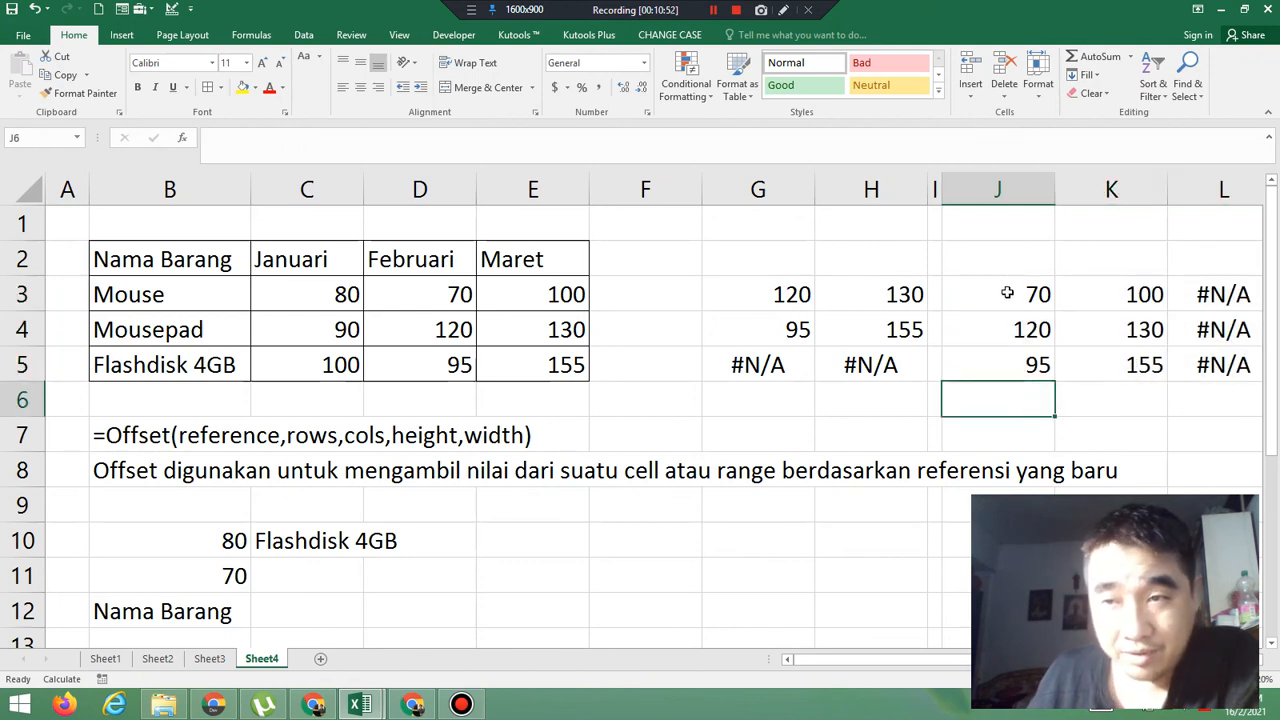
{"action": "left_click_drag", "start_coordinate": [1009, 292], "coordinate": [1187, 355]}
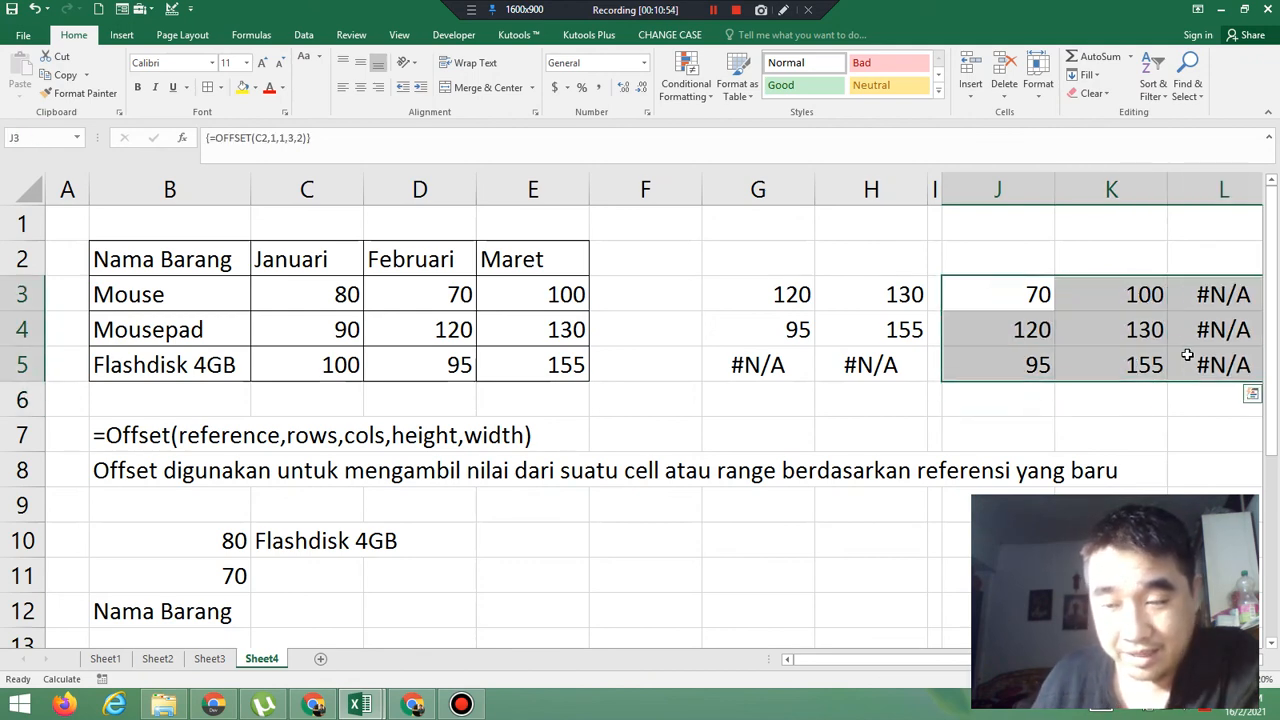
{"action": "key", "text": "Delete"}
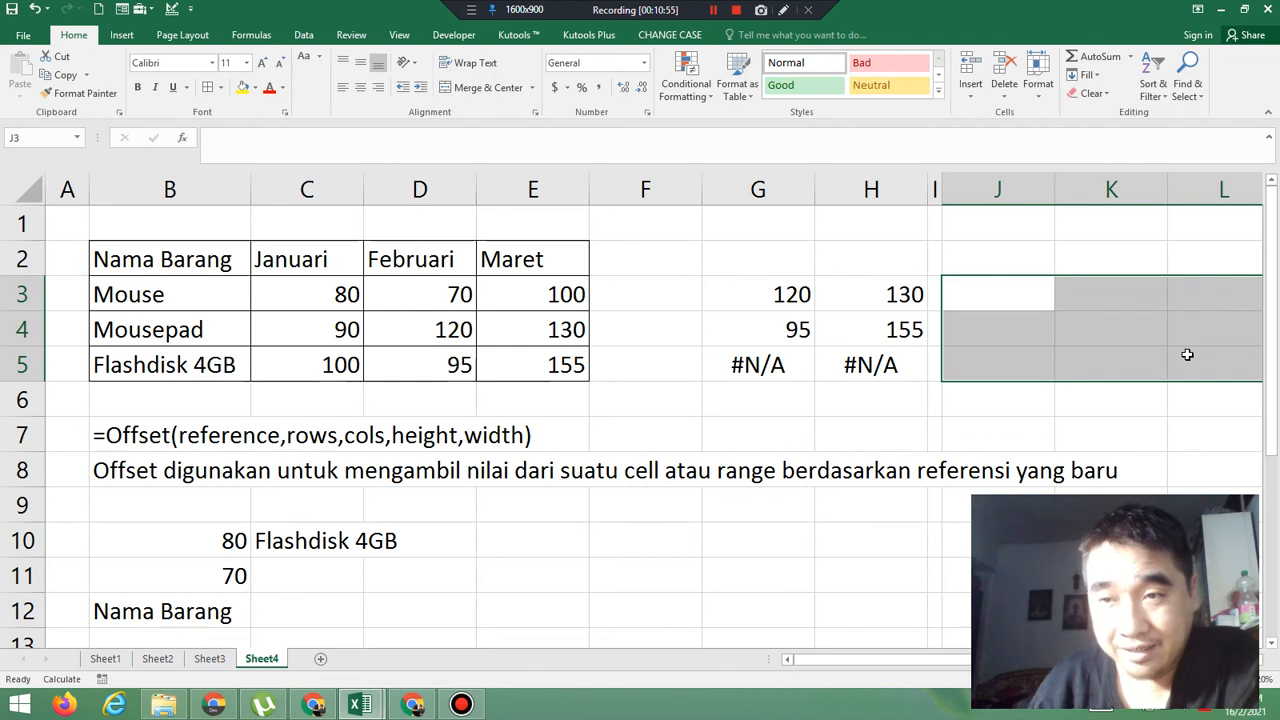
Enter =OFFSET(C2,1,1,3,2) as an array formula across the range J3:K5, with a height of 3 and width of 2
{"action": "left_click", "coordinate": [986, 292]}
{"action": "left_click_drag", "start_coordinate": [1115, 324], "coordinate": [1126, 363]}
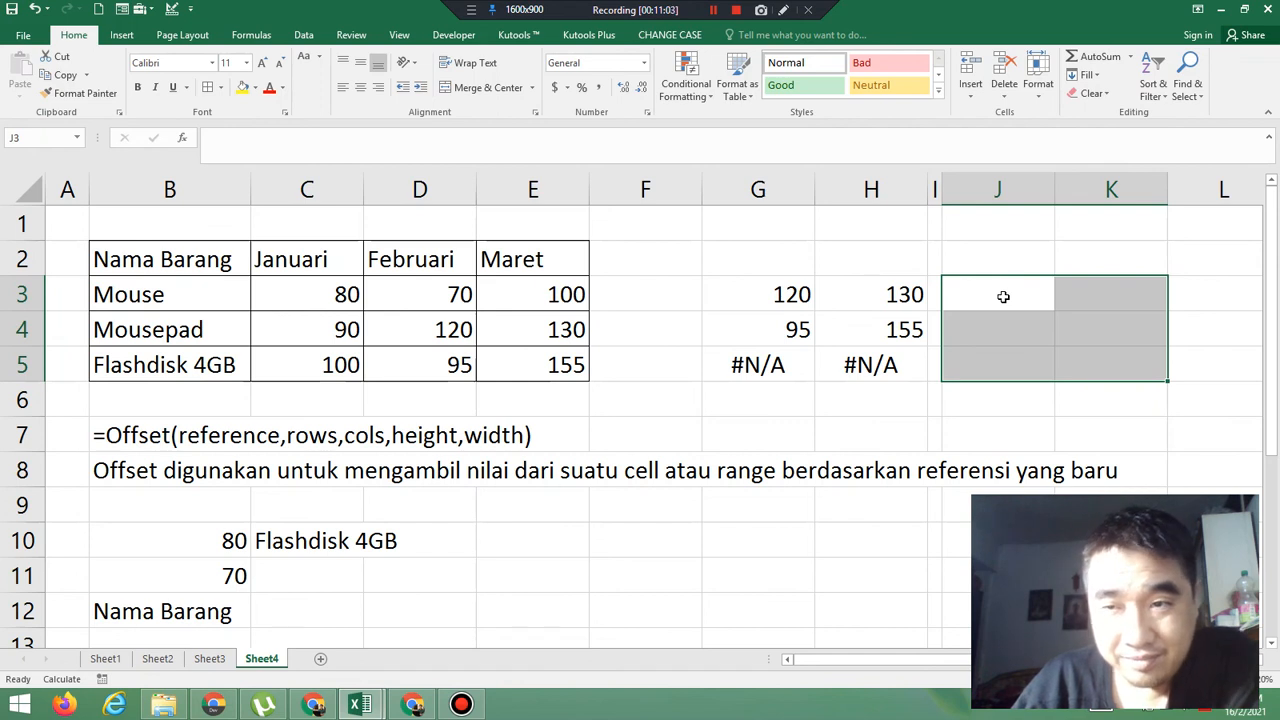
{"action": "type", "text": "="}
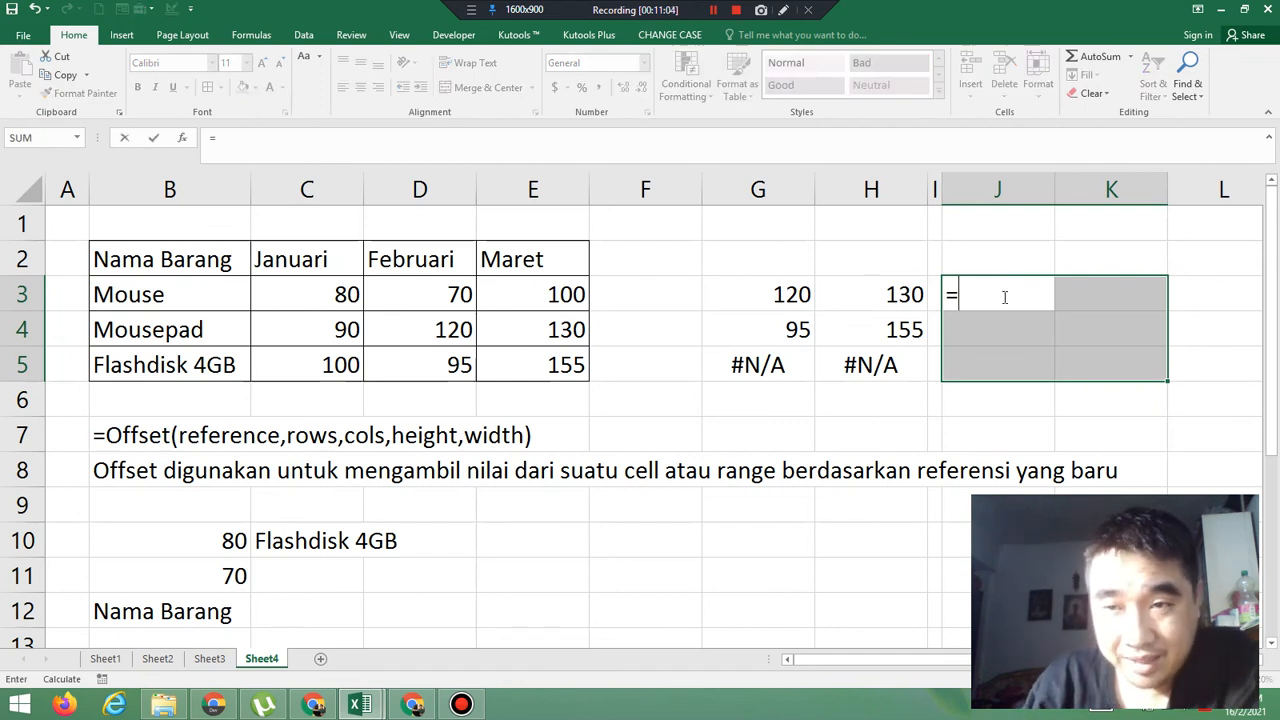
{"action": "type", "text": "offset("}
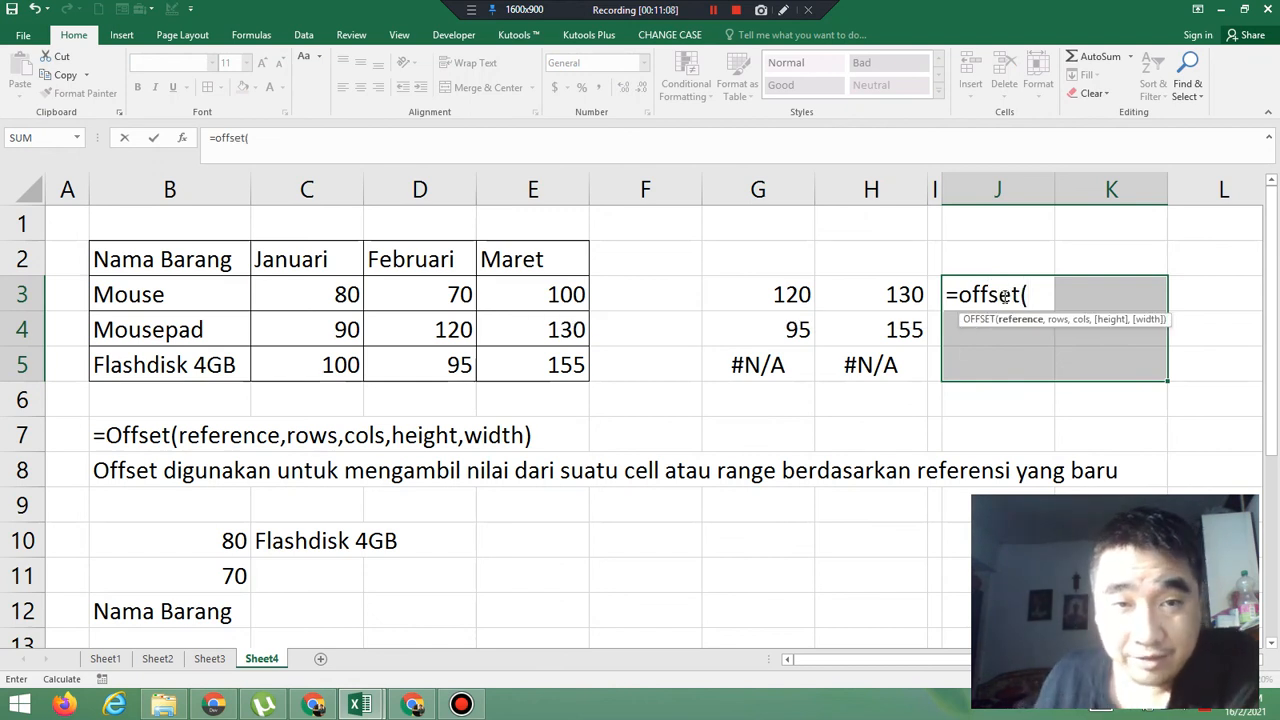
{"action": "left_click", "coordinate": [292, 260]}
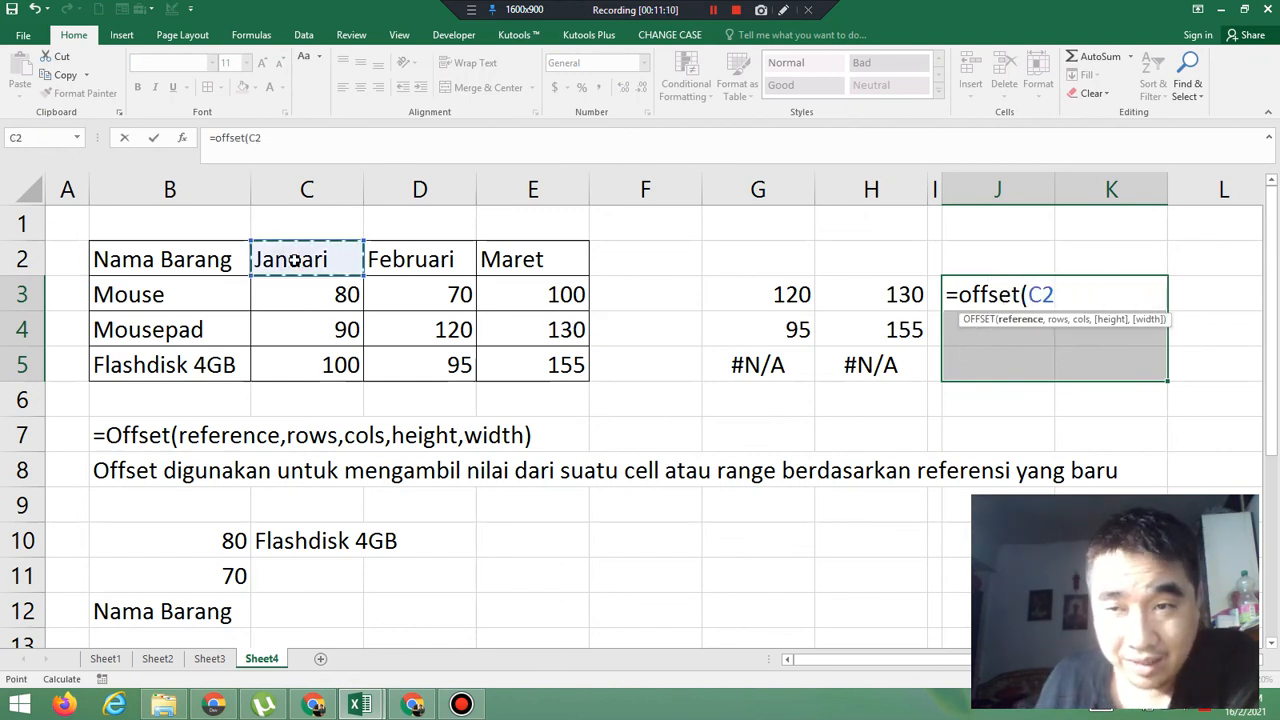
{"action": "type", "text": ","}
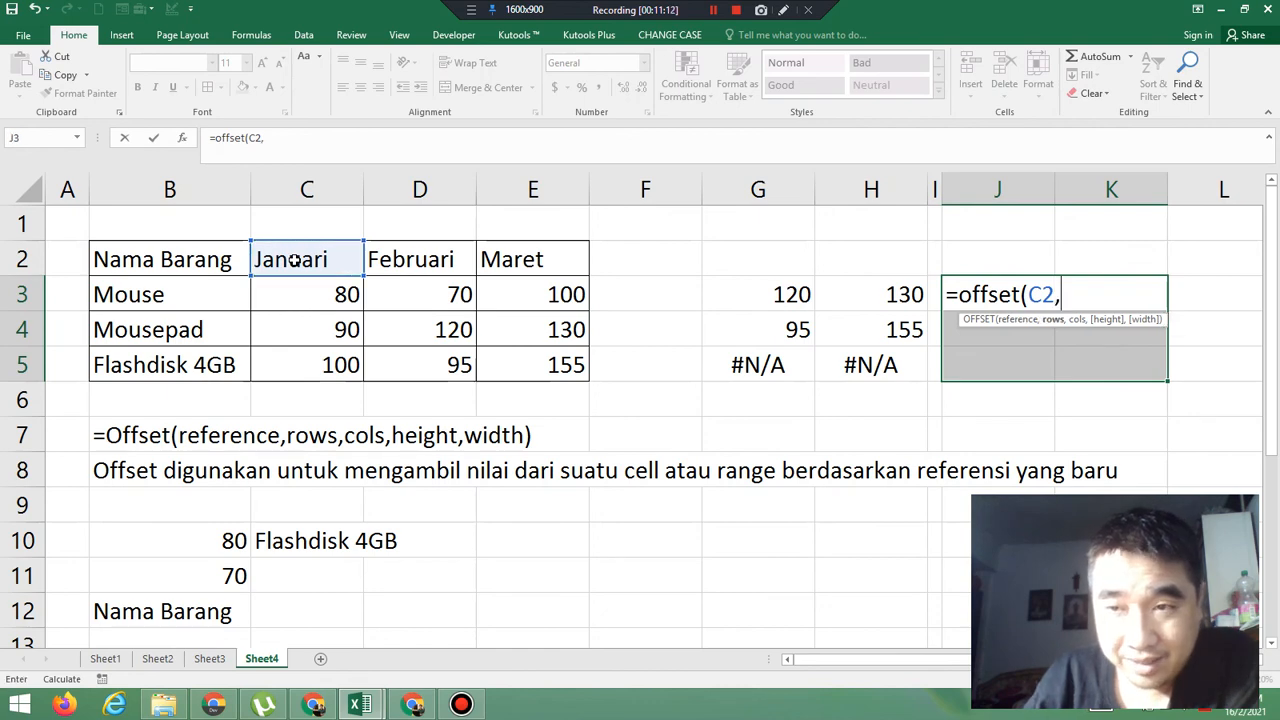
{"action": "type", "text": "a"}
{"action": "key", "text": "BackSpace"}
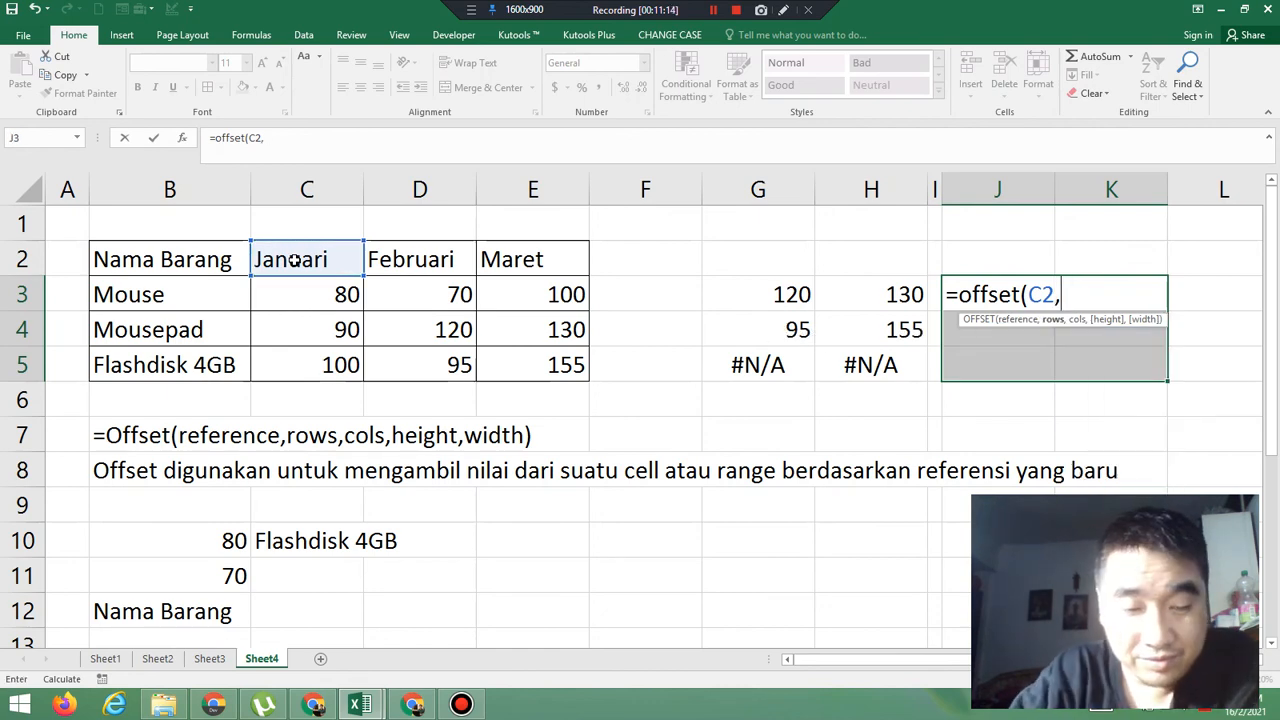
{"action": "type", "text": "1,1"}
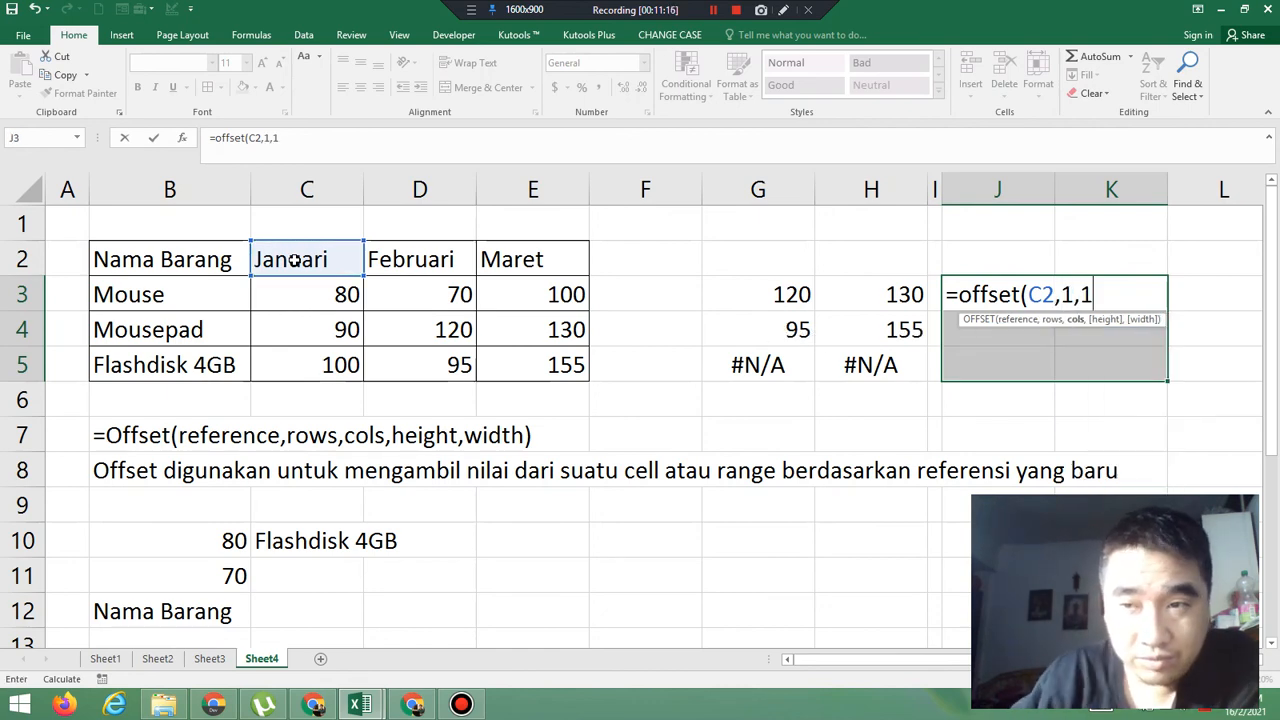
{"action": "type", "text": ","}
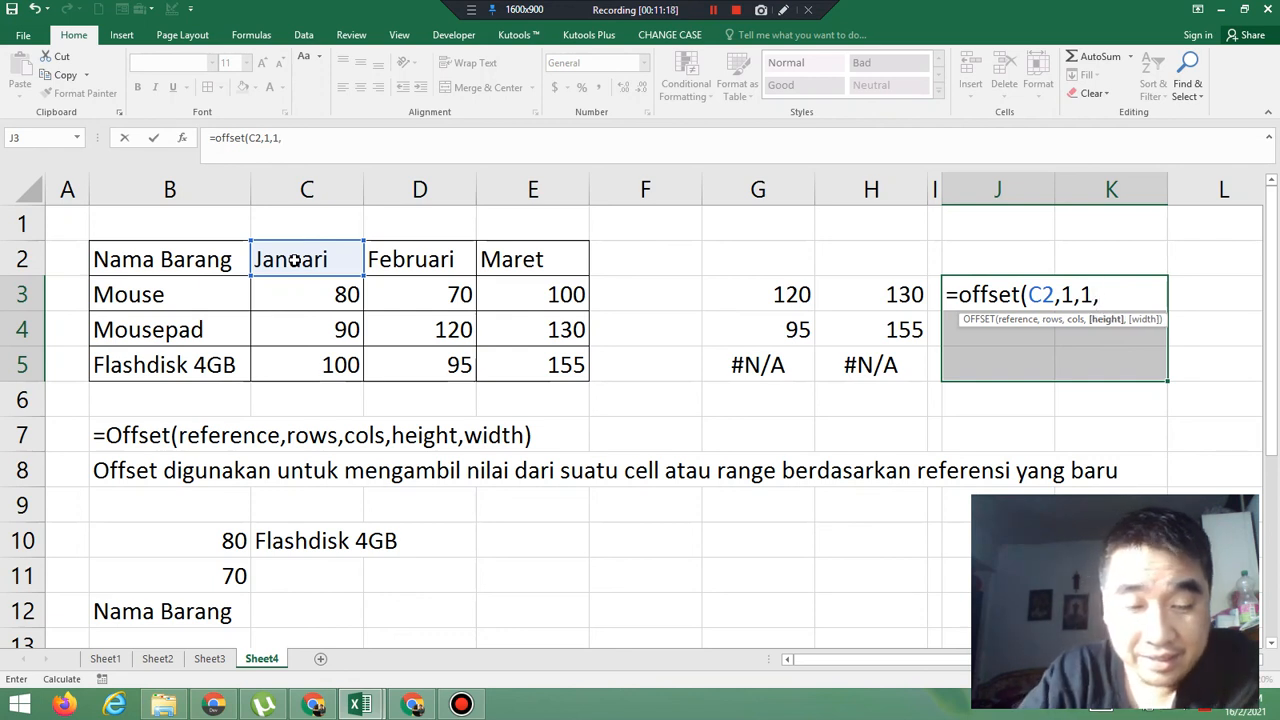
{"action": "type", "text": "3"}
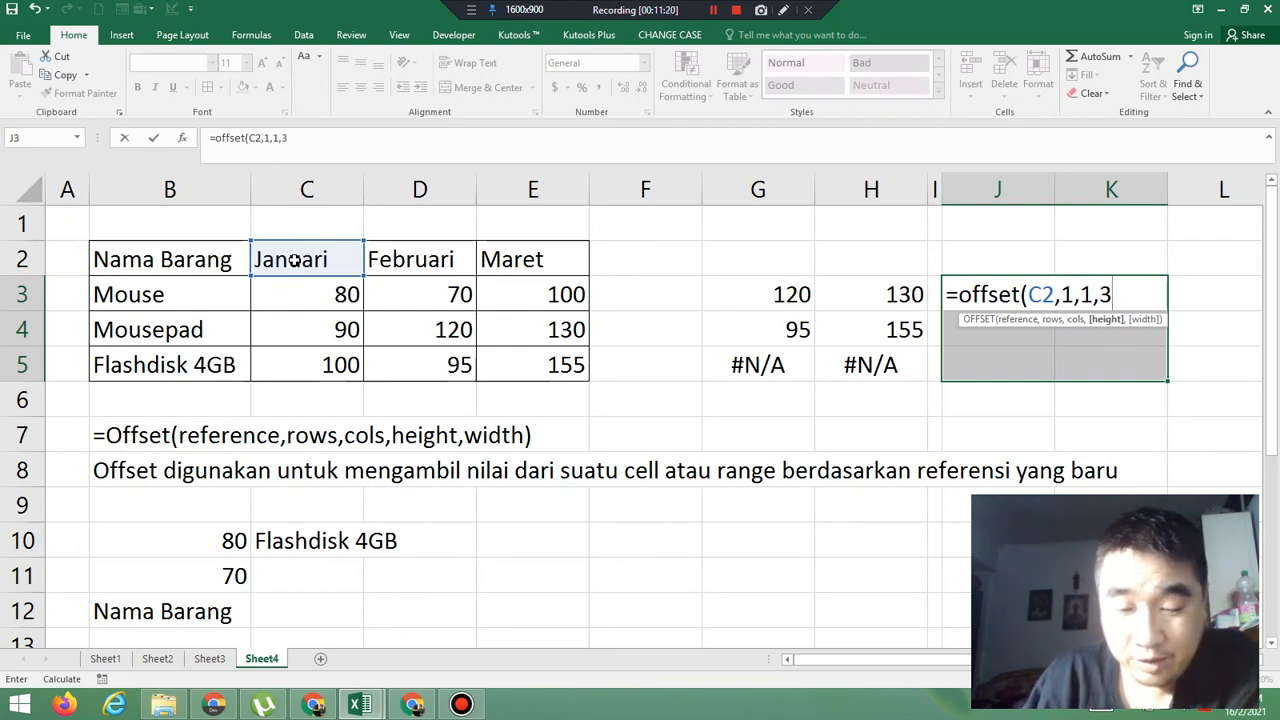
{"action": "type", "text": ",2"}
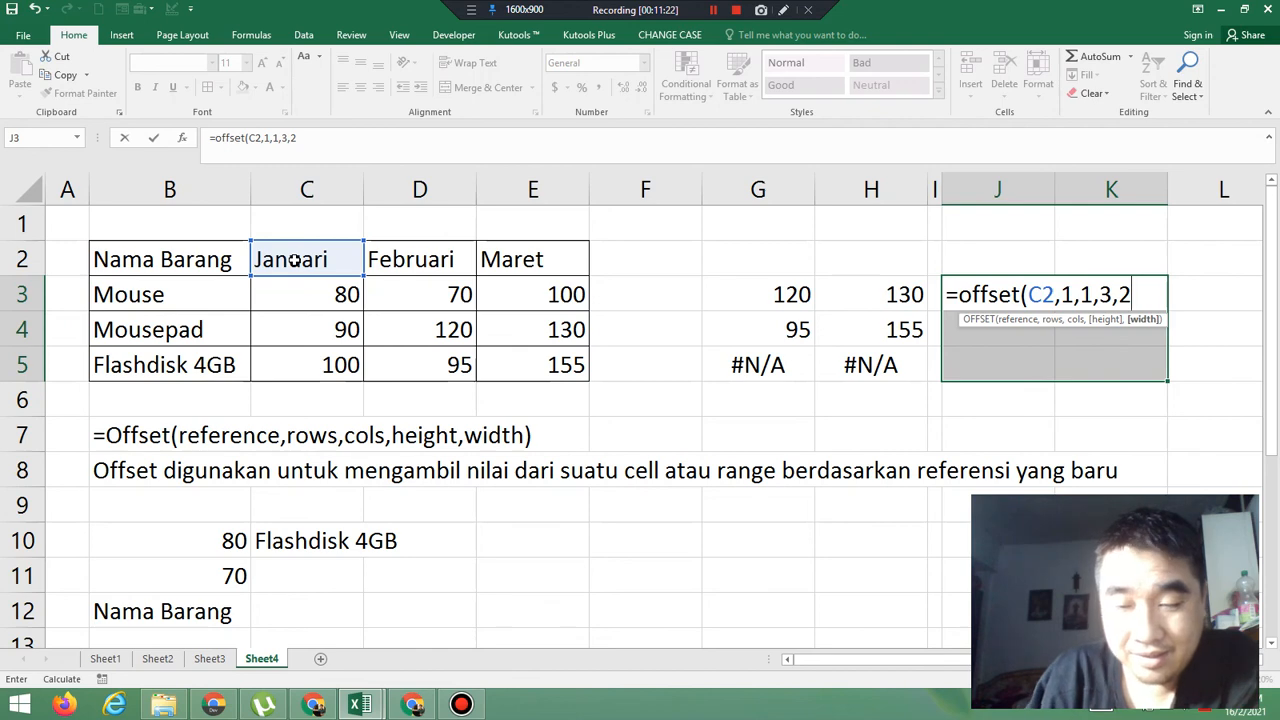
{"action": "type", "text": ")"}
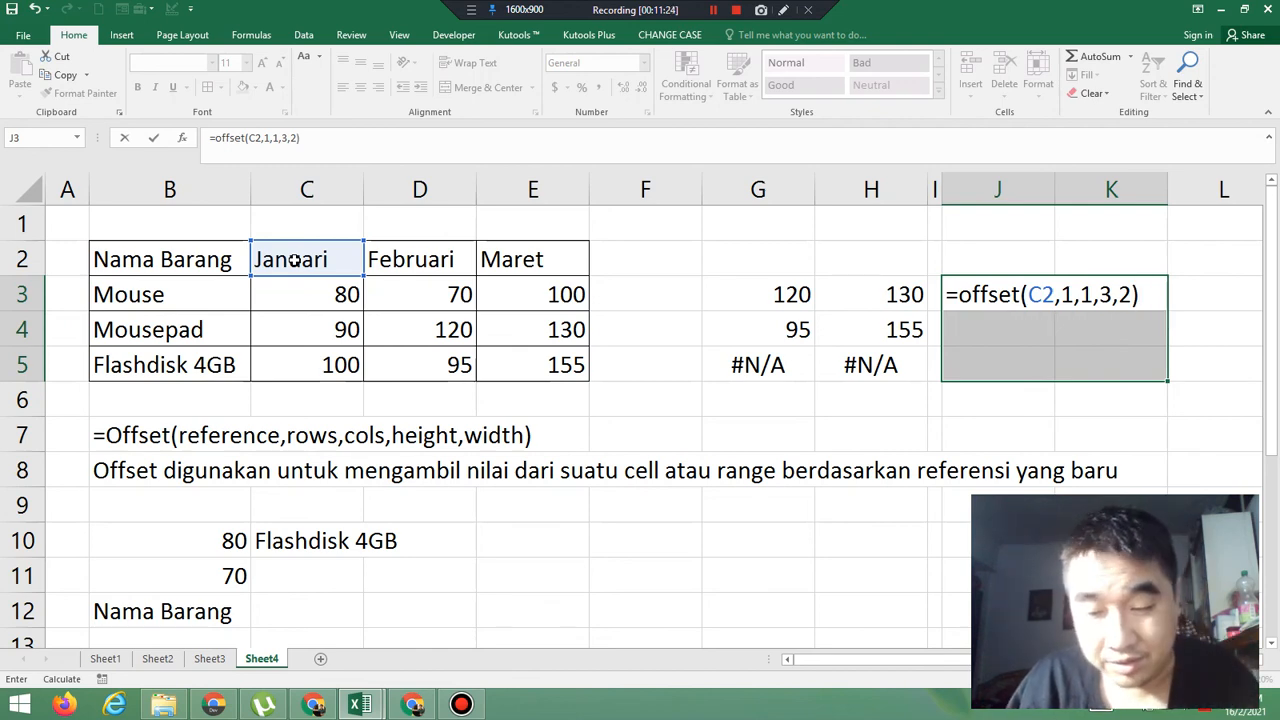
{"action": "key", "text": "ctrl+shift+Return"}
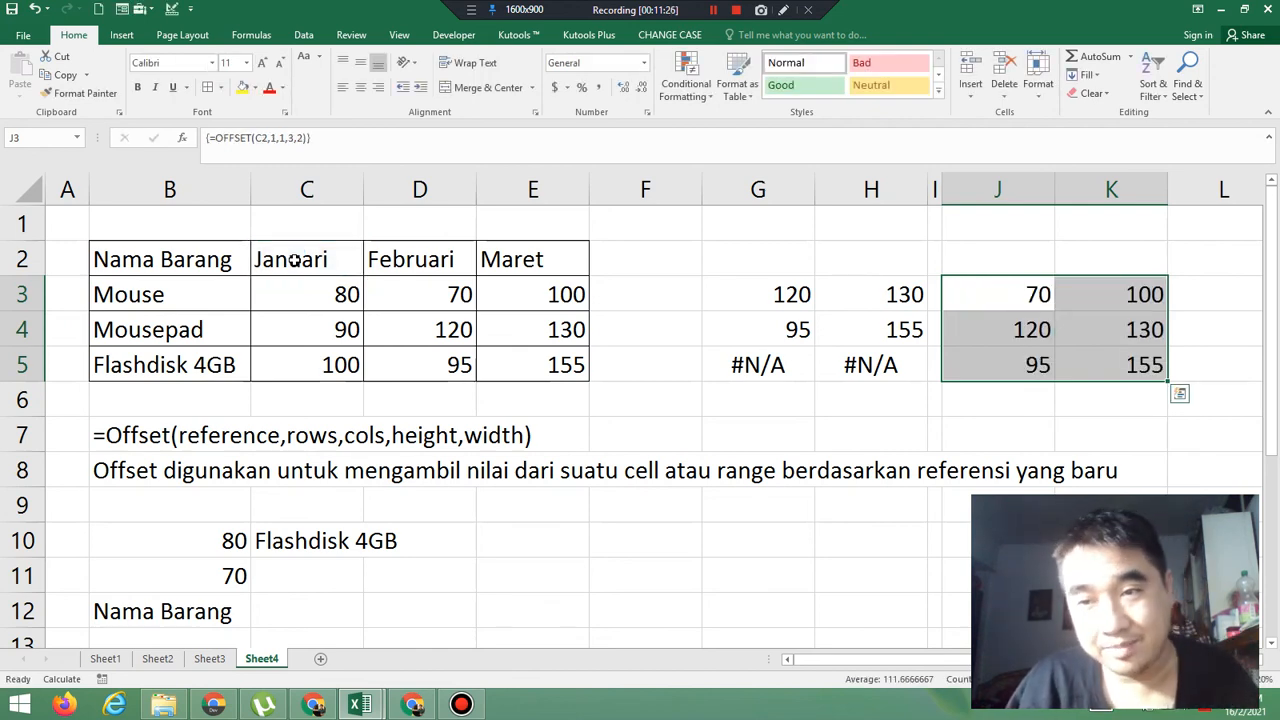